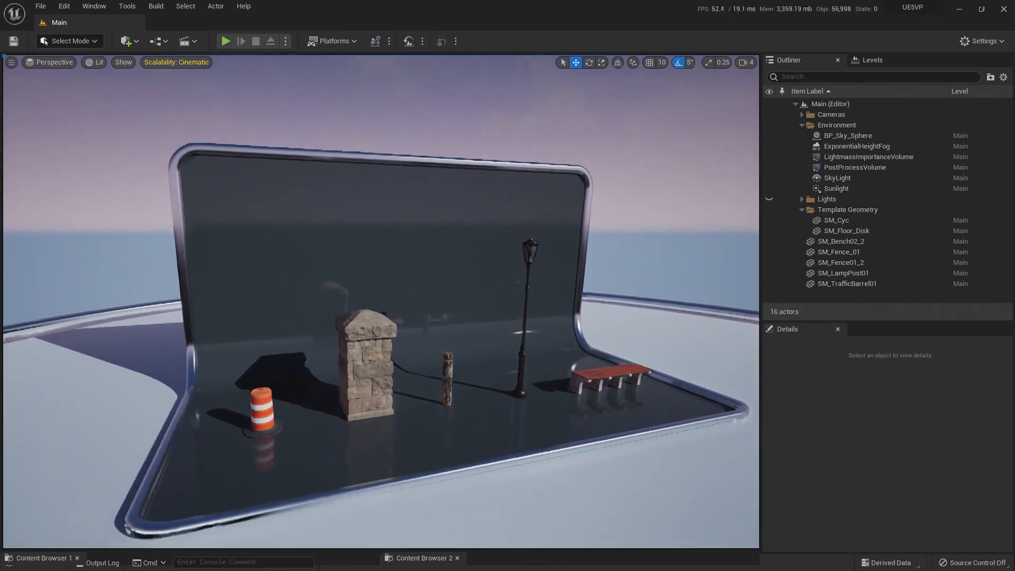
Examine the street props on the dark curved backdrop from several angles and distances
key(s)
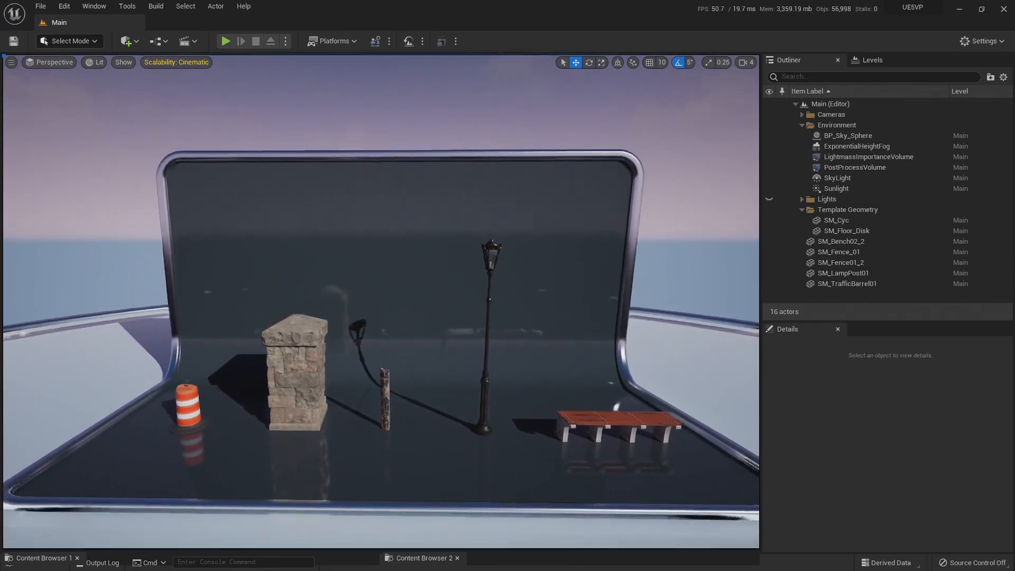
key(w)
right_drag(420, 311, 423, 317)
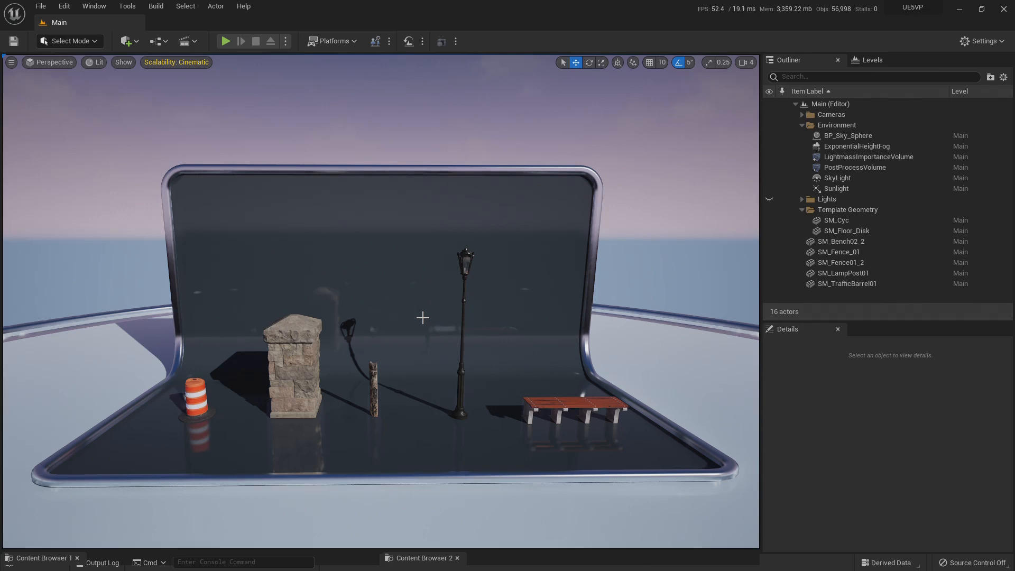
key(a)
right_drag(442, 329, 420, 351)
key(d)
key(w)
key(d)
key(w)
key(w)
key(d)
key(a)
key(s)
key(d)
key(a)
key(w)
key(s)
key(a)
key(d)
key(a)
key(a)
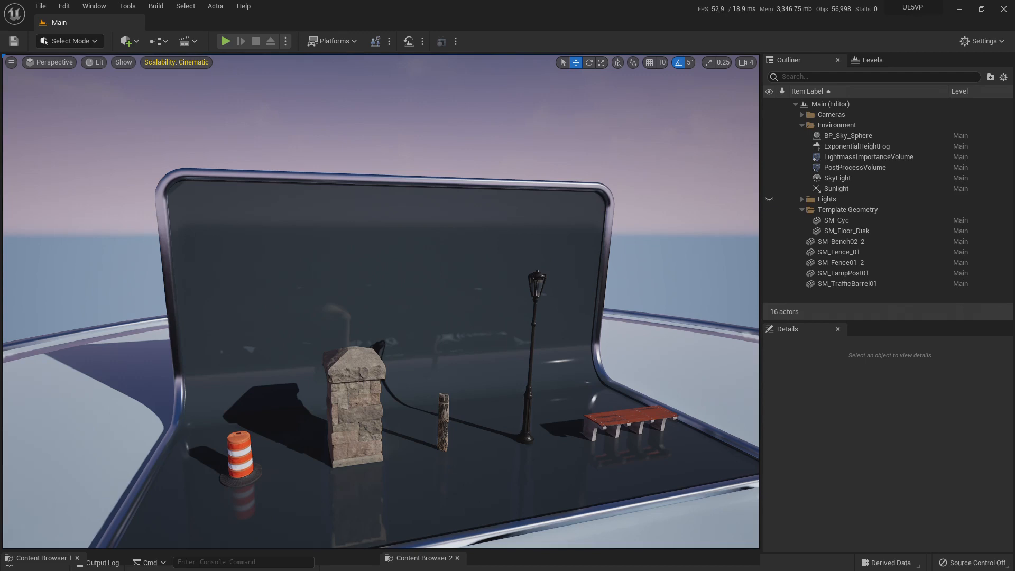
key(d)
right_drag(468, 338, 469, 337)
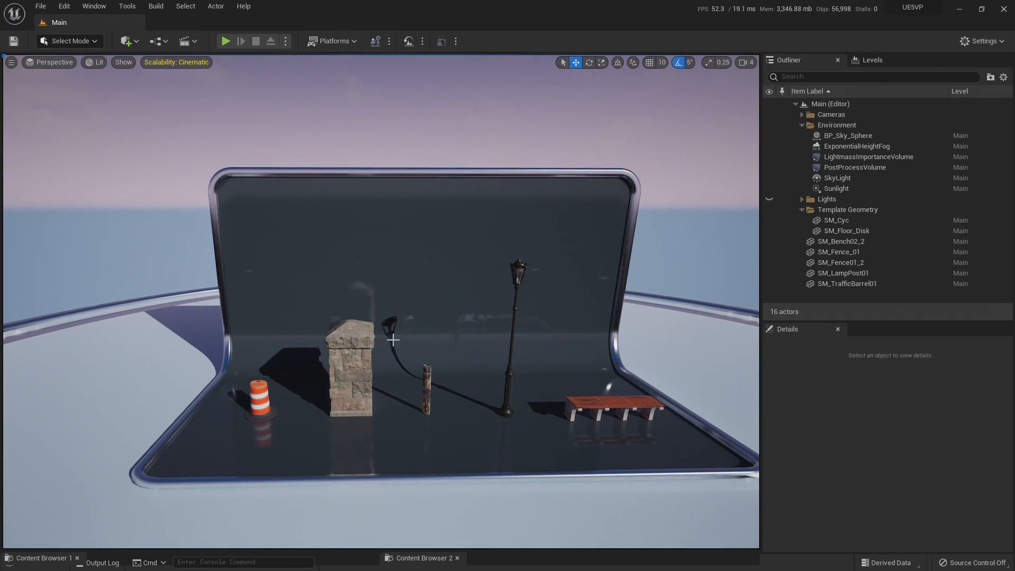
right_drag(392, 340, 328, 400)
key(w)
key(s)
key(e)
key(w)
key(q)
key(w)
key(s)
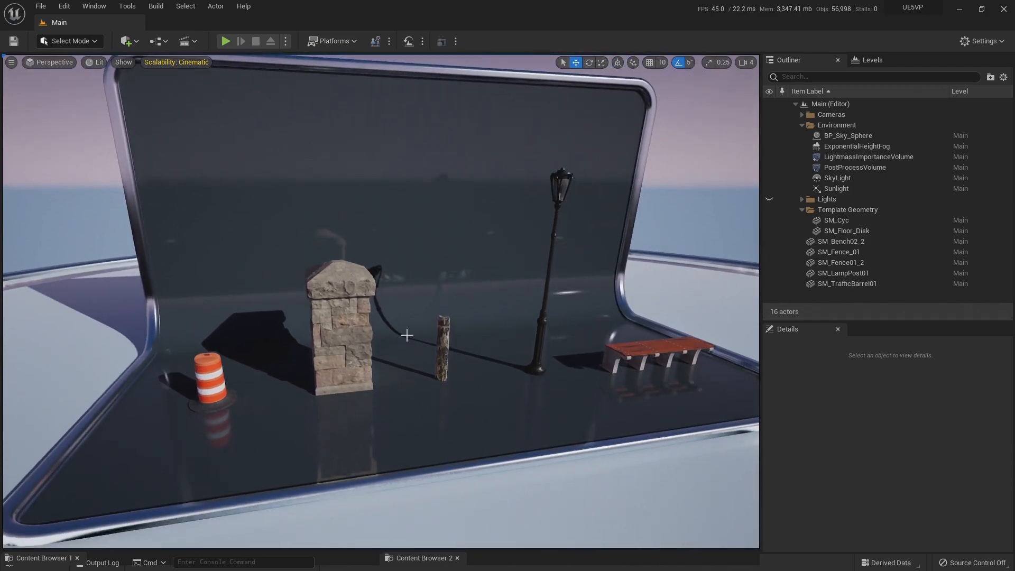
right_drag(439, 336, 529, 372)
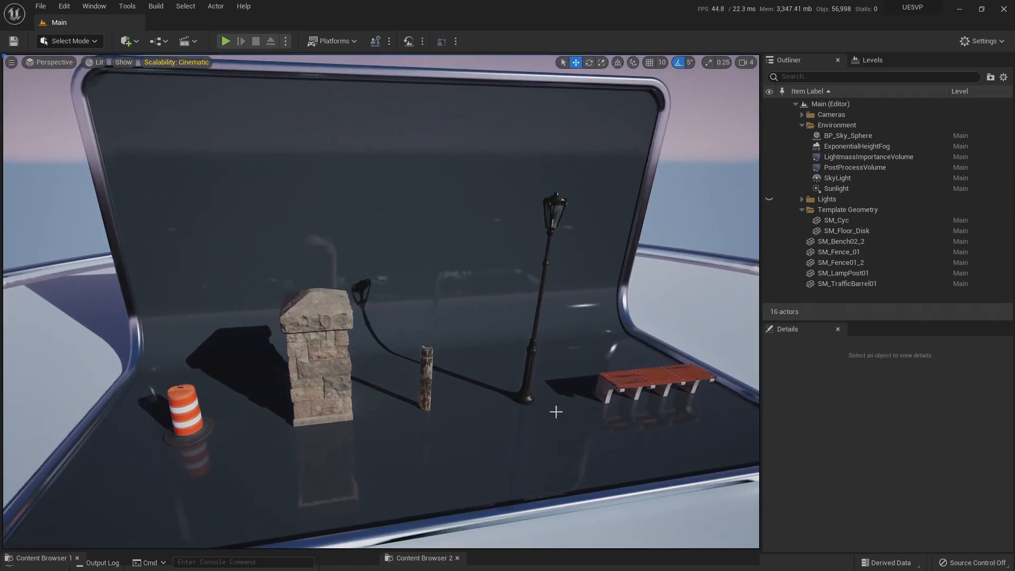
right_drag(555, 412, 372, 259)
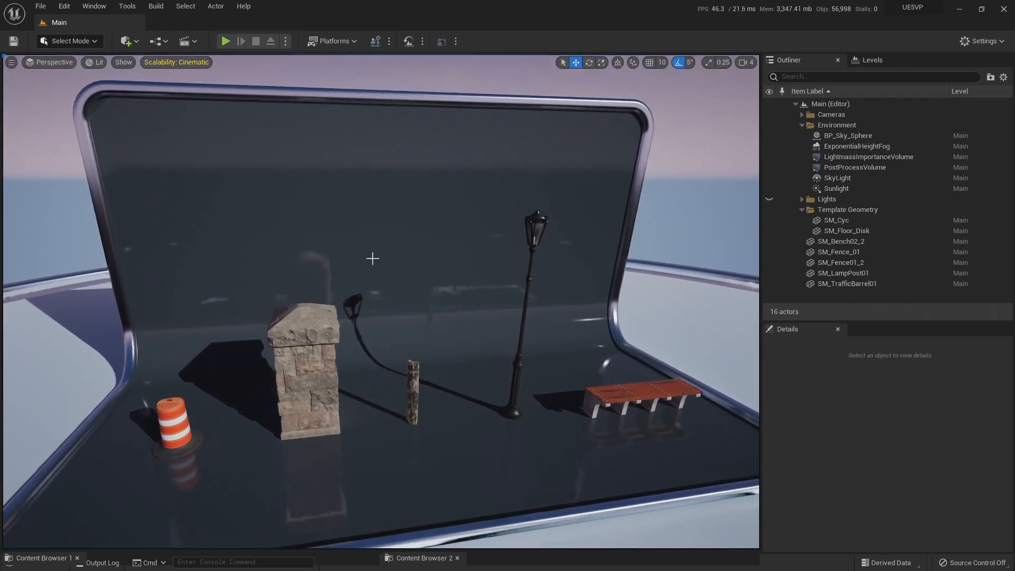
right_drag(471, 270, 424, 360)
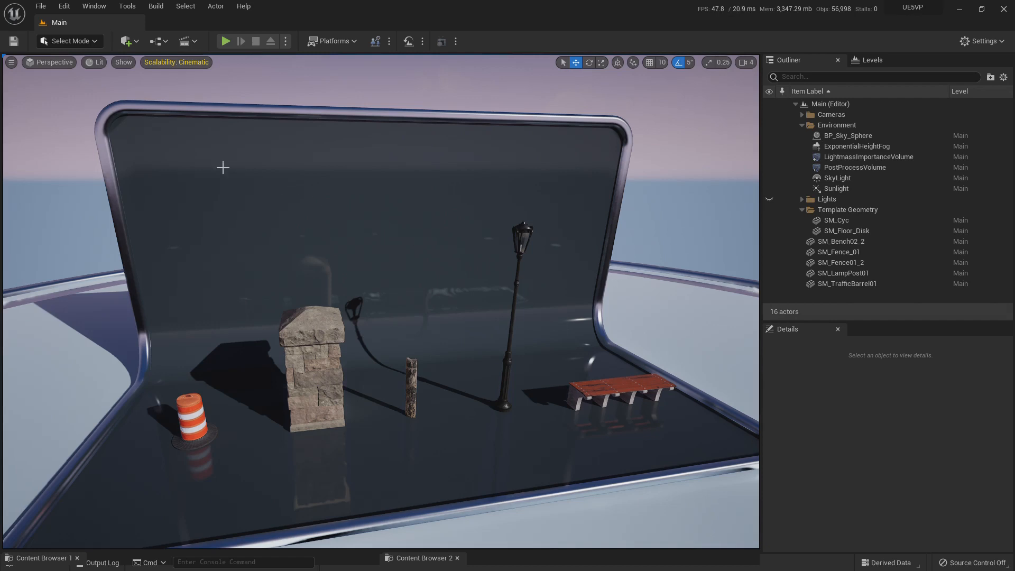
Switch the viewport to the Lumen Overview visualization mode
click(94, 63)
mouse_move(128, 232)
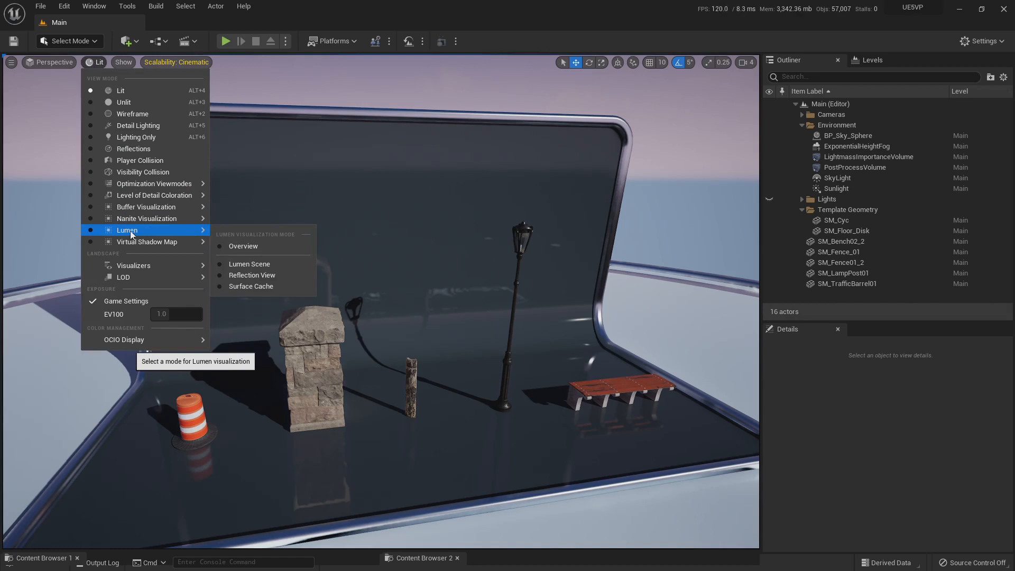
click(250, 246)
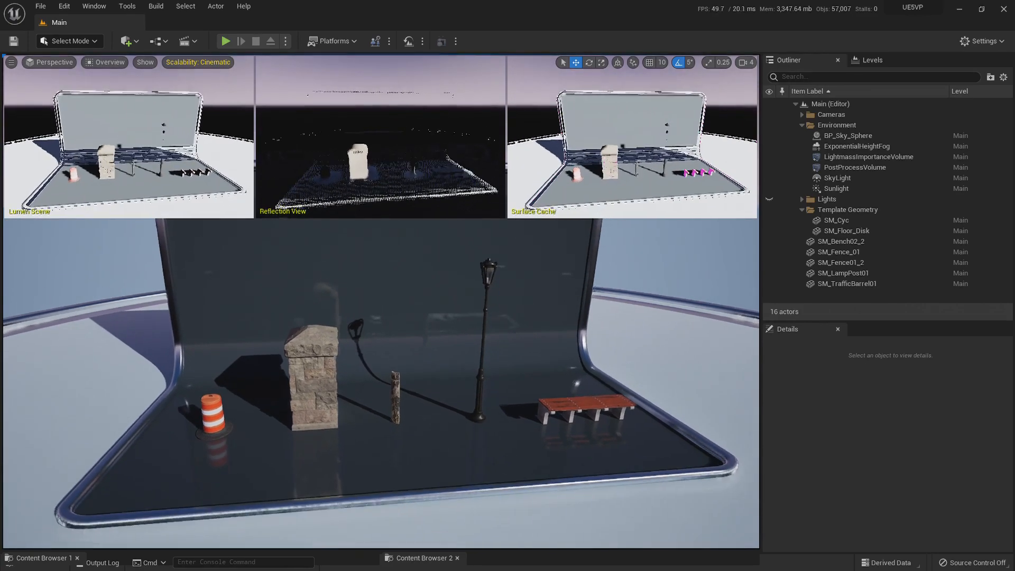
Select the orange traffic barrel and move it along Y close to the stone pillar, to about Y -350
right_drag(380, 328, 368, 318)
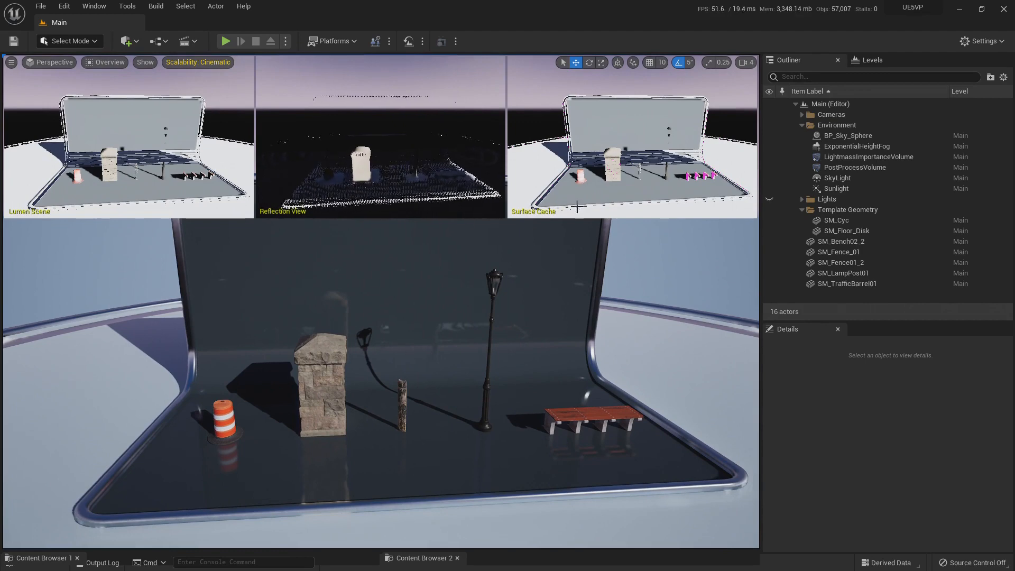
mouse_move(309, 426)
right_down()
mouse_move(297, 426)
mouse_move(310, 426)
right_up()
key(w)
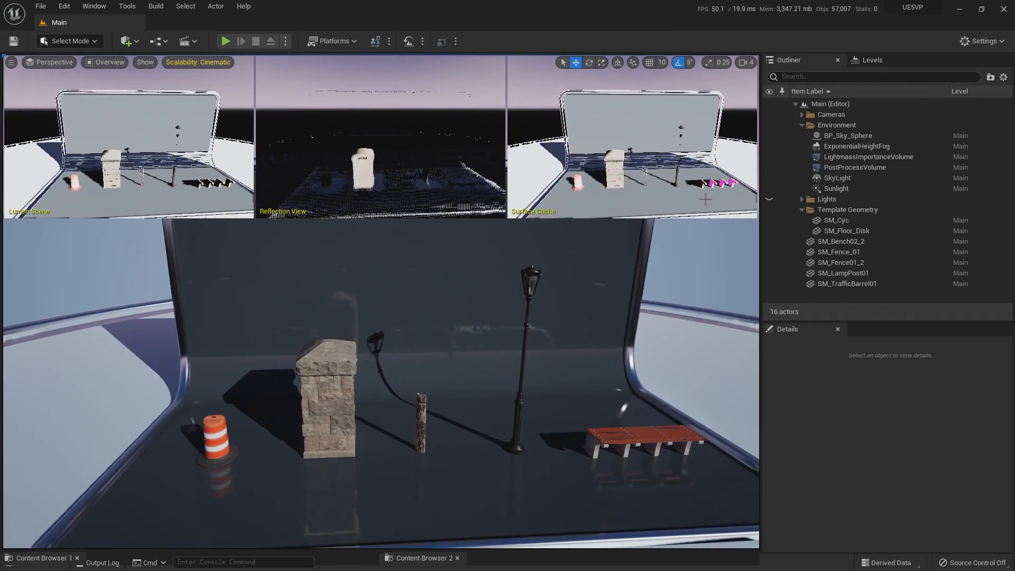
right_drag(487, 356, 461, 358)
key(w)
key(w)
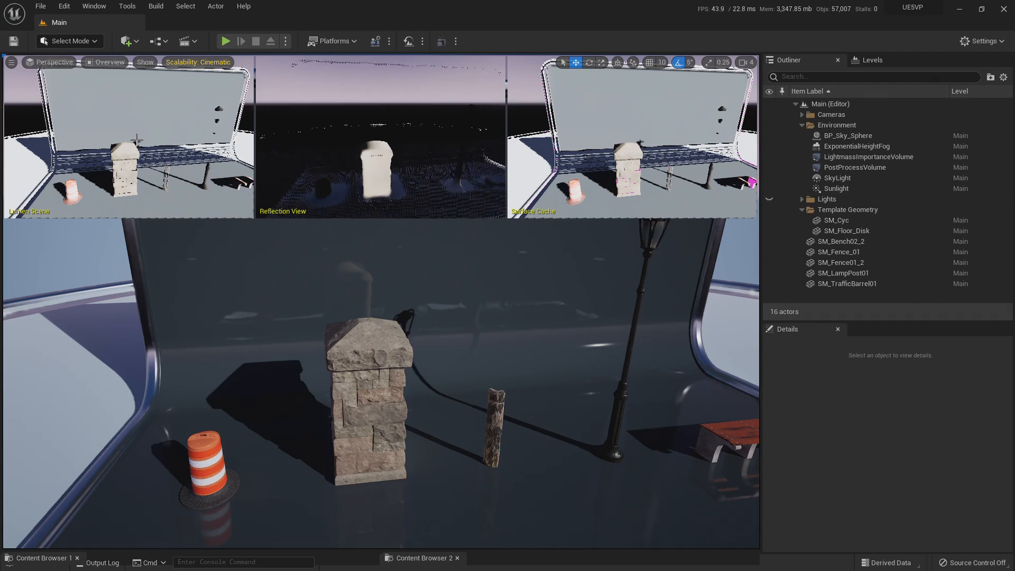
right_drag(289, 321, 409, 472)
click(286, 441)
drag(328, 458, 421, 440)
Inspect the orange bounce light on the pillar and shift the barrel slightly away from it along Y, to about -366
mouse_move(420, 440)
right_down()
mouse_move(444, 436)
mouse_move(537, 319)
mouse_move(433, 439)
mouse_move(420, 440)
right_up()
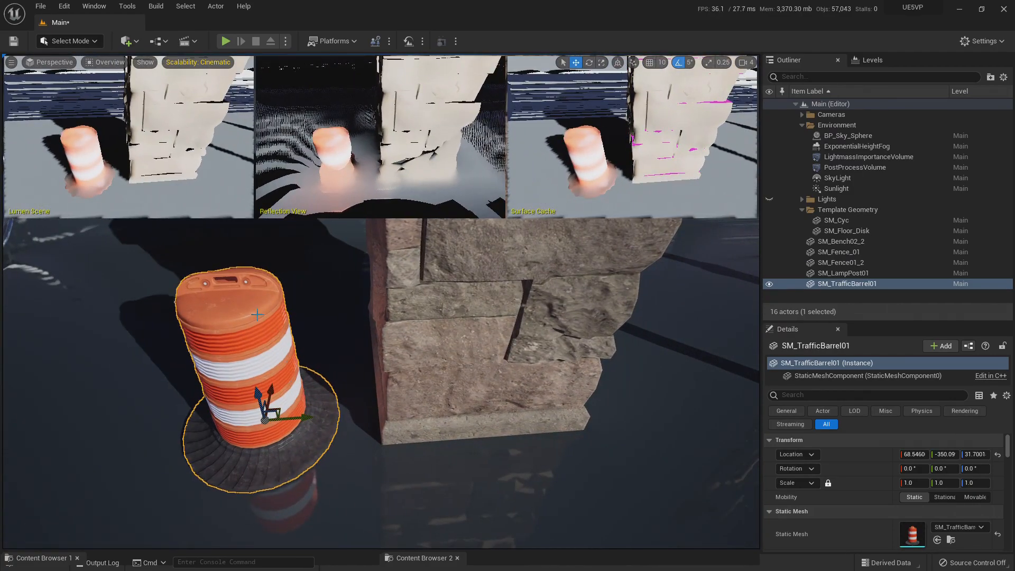
right_drag(368, 319, 452, 319)
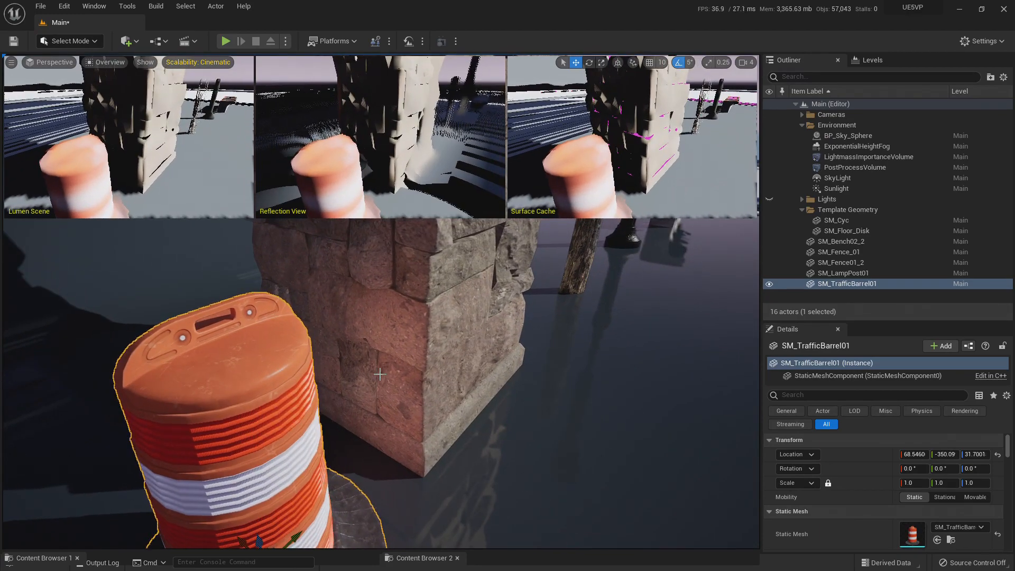
right_drag(397, 343, 388, 302)
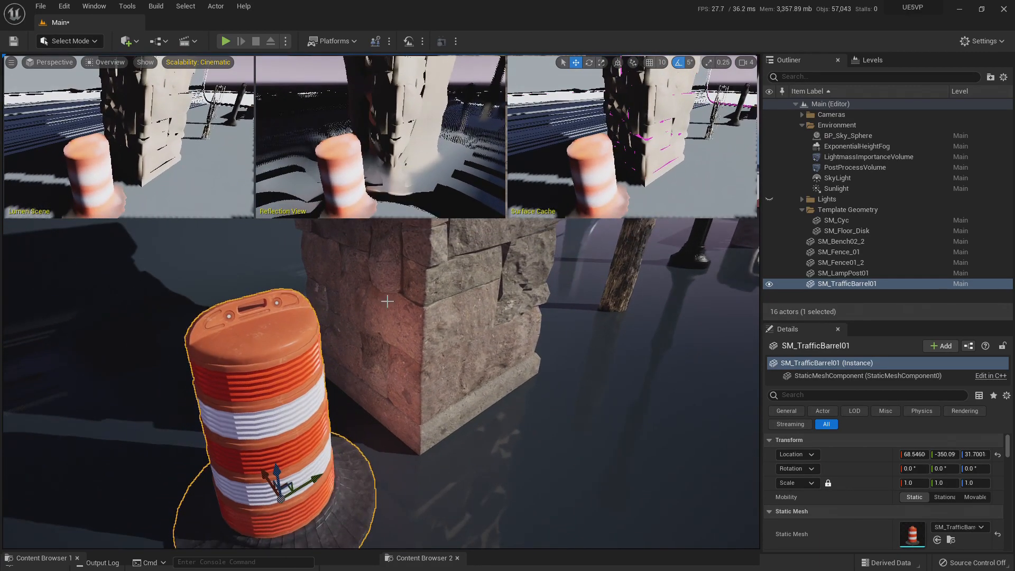
right_drag(342, 458, 329, 427)
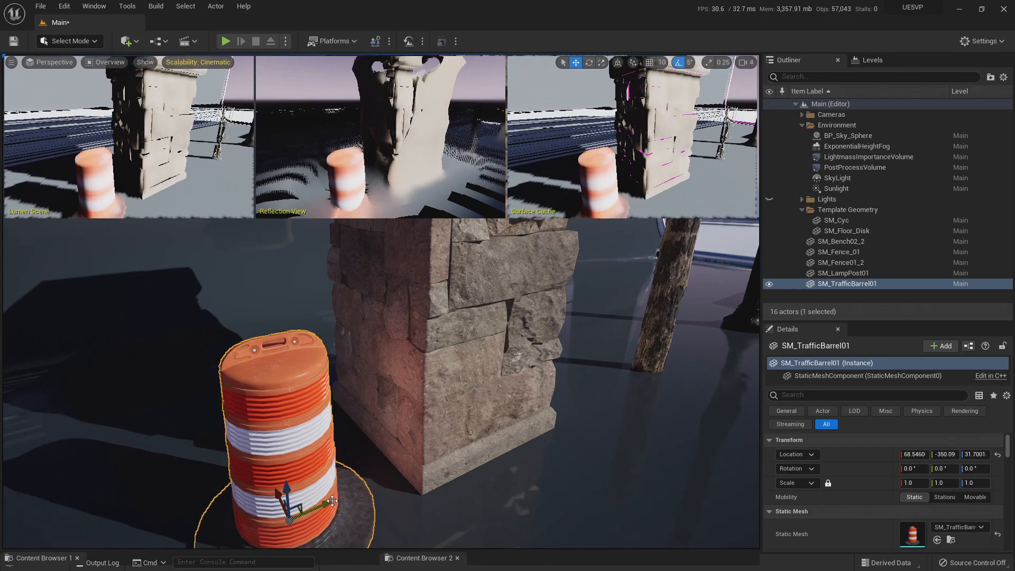
drag(332, 500, 300, 513)
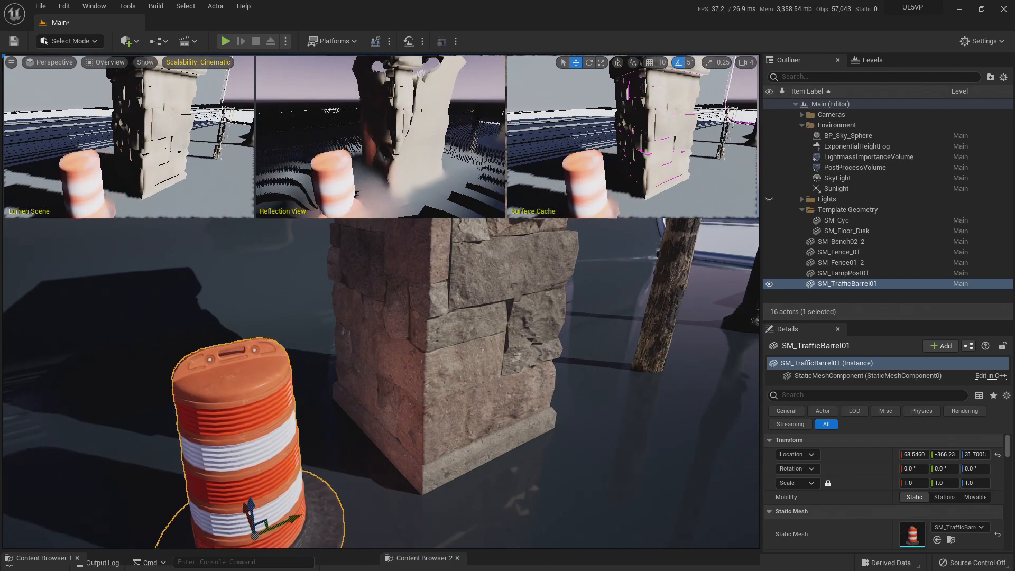
Inspect the pillar's shaded side up close and move the barrel farther from it along Y, to about -457
right_drag(338, 423, 410, 396)
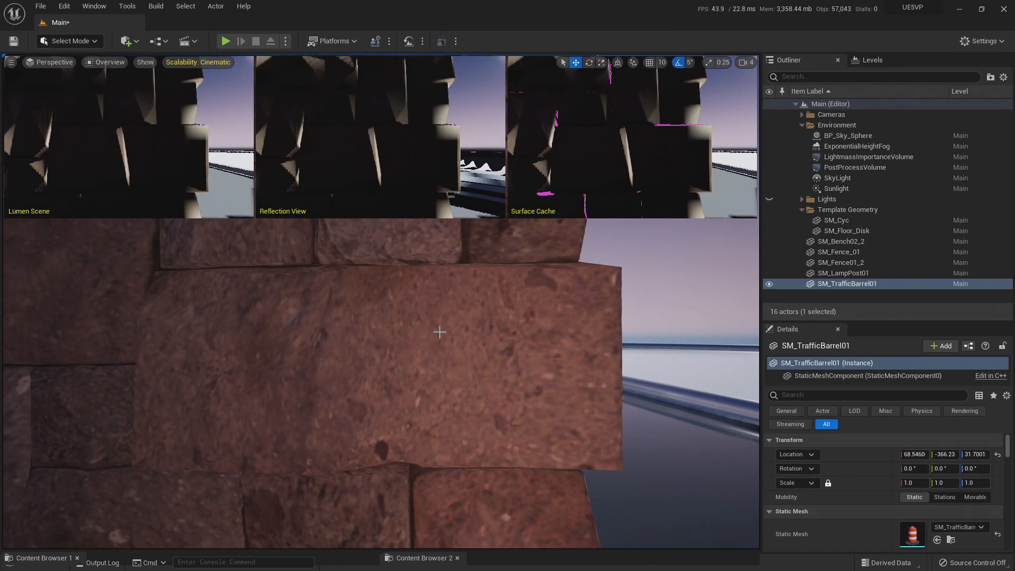
right_drag(479, 356, 501, 410)
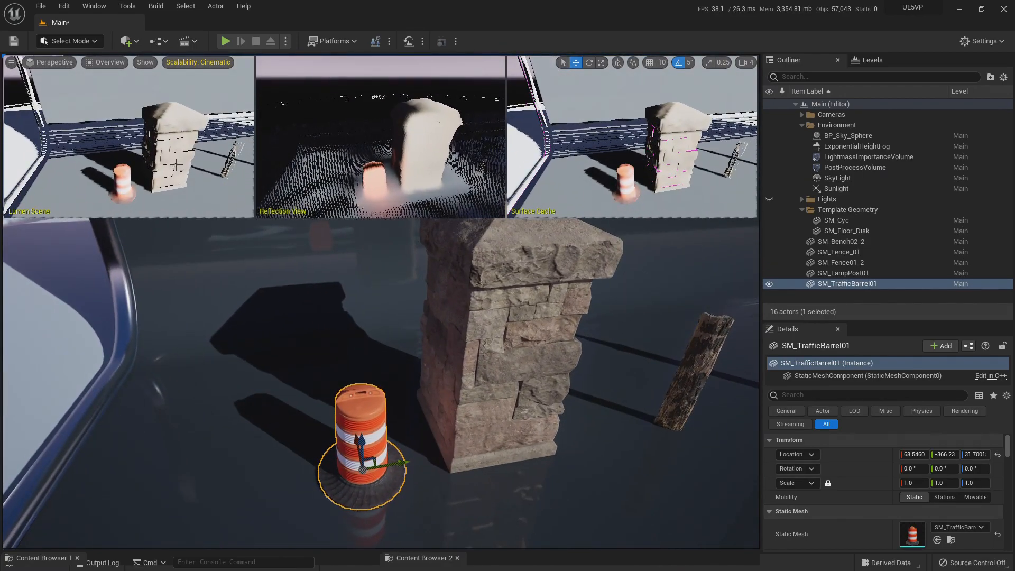
drag(402, 463, 302, 465)
Compare the barrel and stone pillar in the Lumen Scene, Reflection View and Surface Cache previews from several angles
right_drag(156, 167, 127, 172)
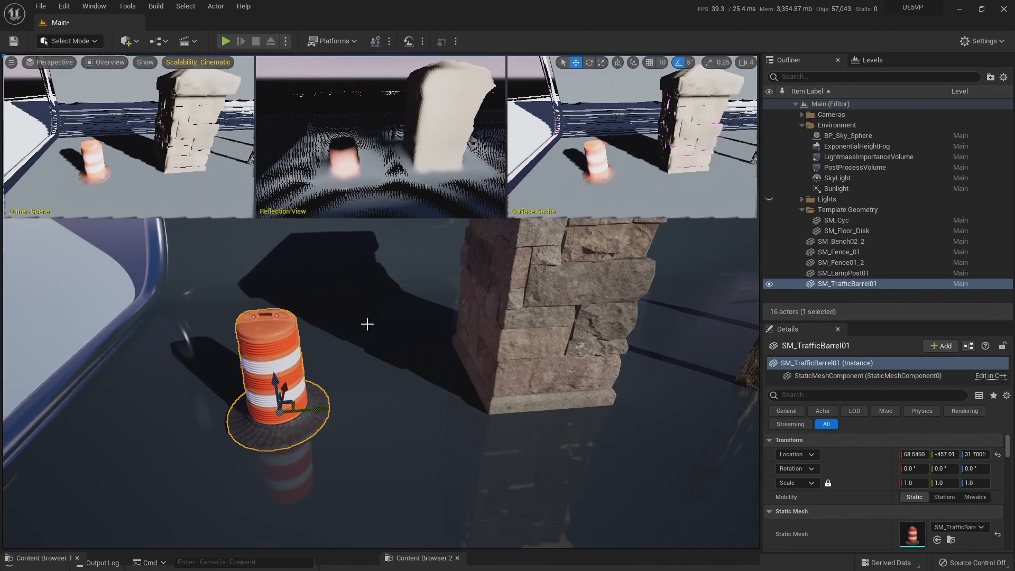
right_drag(533, 374, 528, 390)
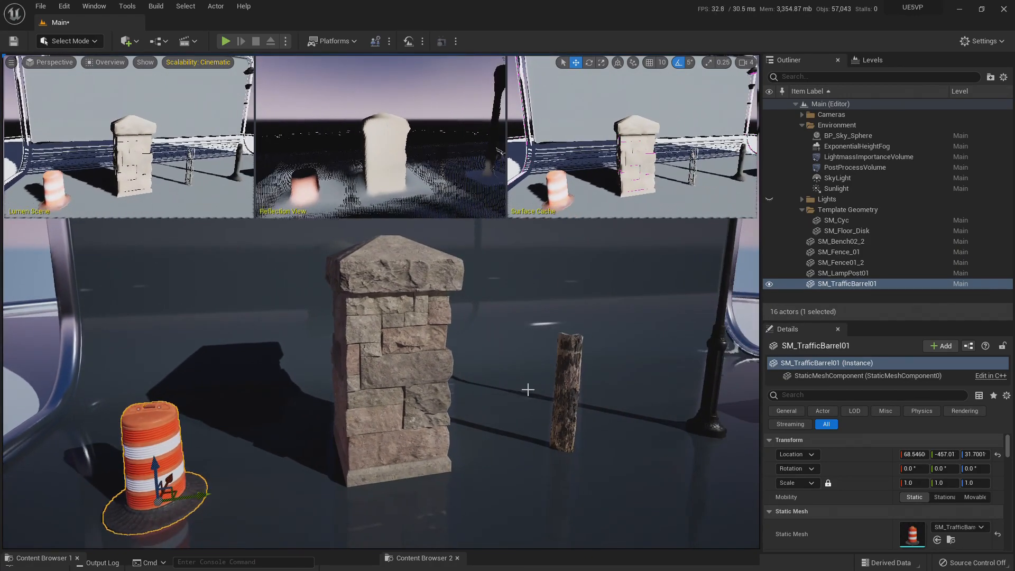
right_drag(450, 390, 403, 402)
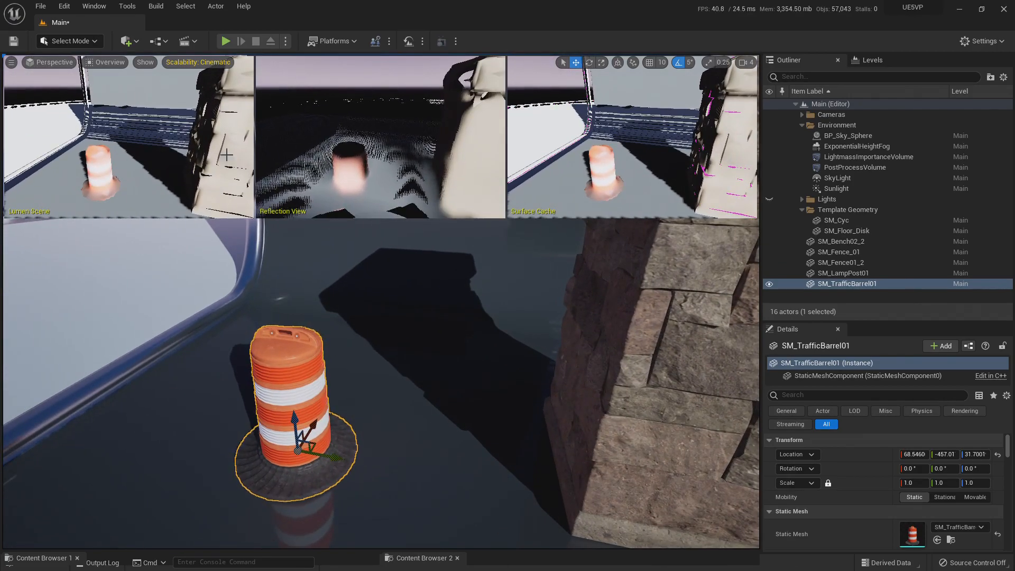
right_drag(363, 338, 394, 334)
mouse_move(394, 390)
right_down()
mouse_move(378, 395)
mouse_move(406, 392)
right_up()
right_drag(338, 447, 335, 448)
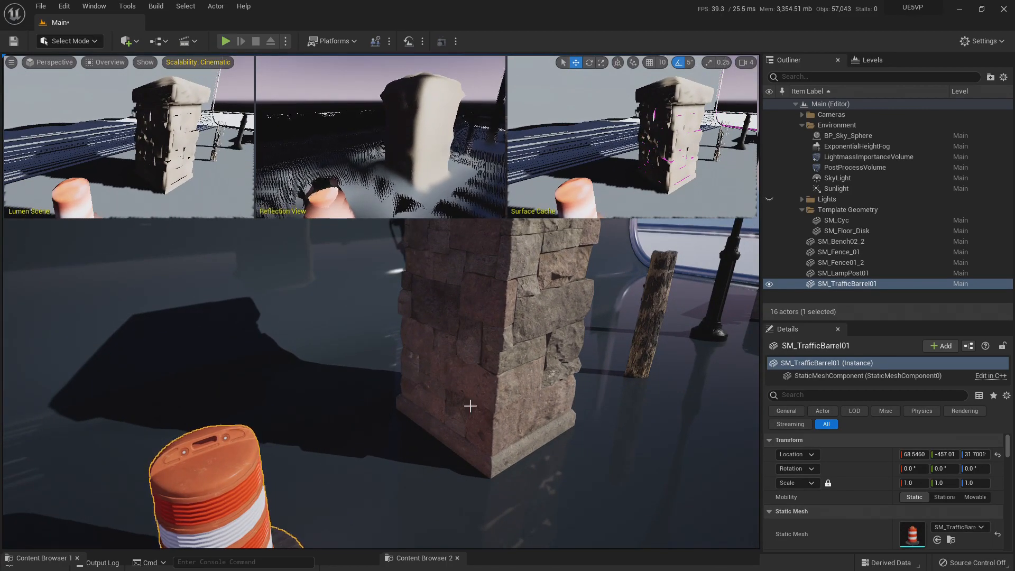
mouse_move(490, 386)
right_down()
mouse_move(429, 386)
mouse_move(488, 383)
right_up()
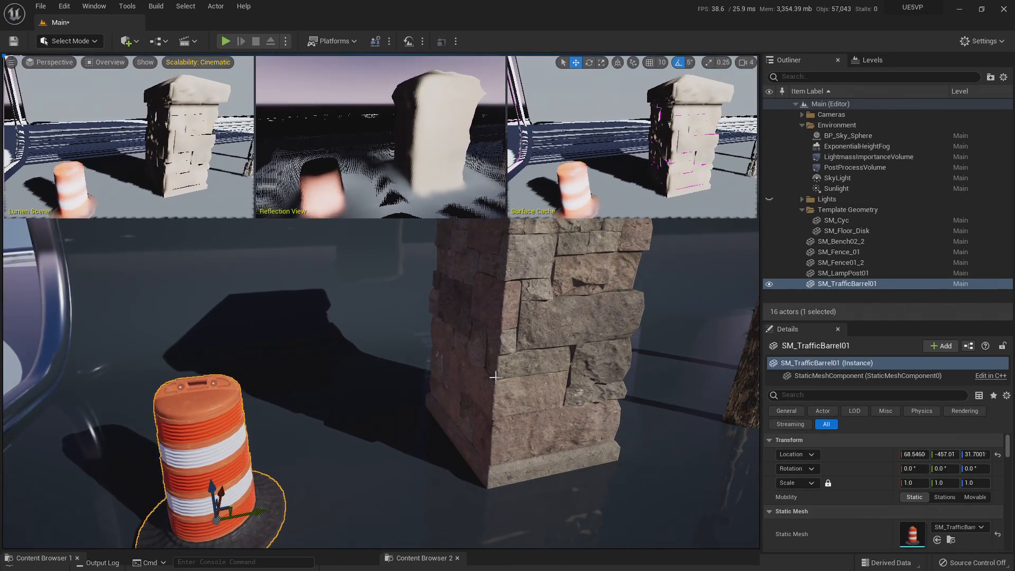
mouse_move(421, 399)
right_down()
mouse_move(409, 400)
mouse_move(424, 404)
right_up()
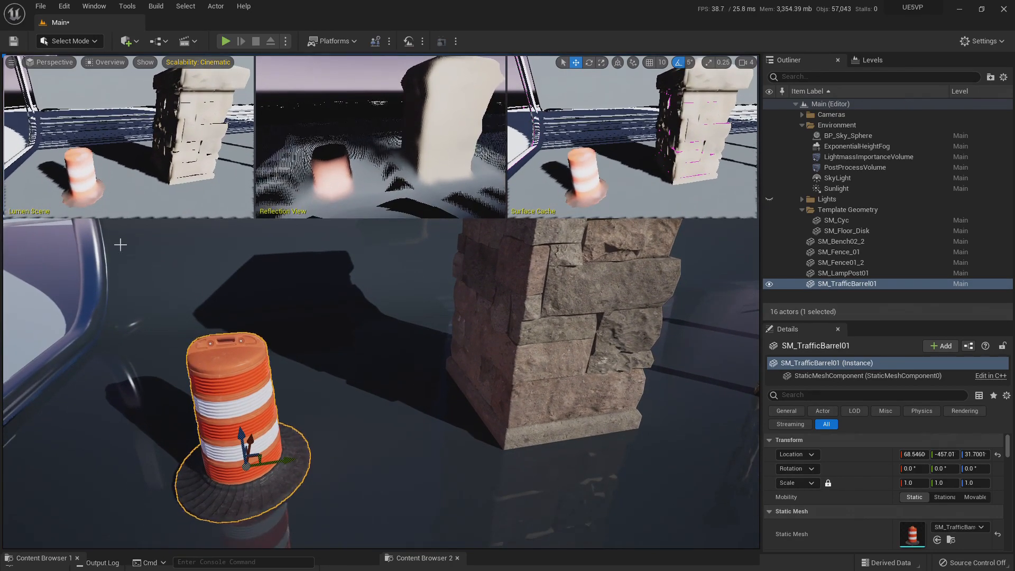
right_drag(381, 370, 370, 373)
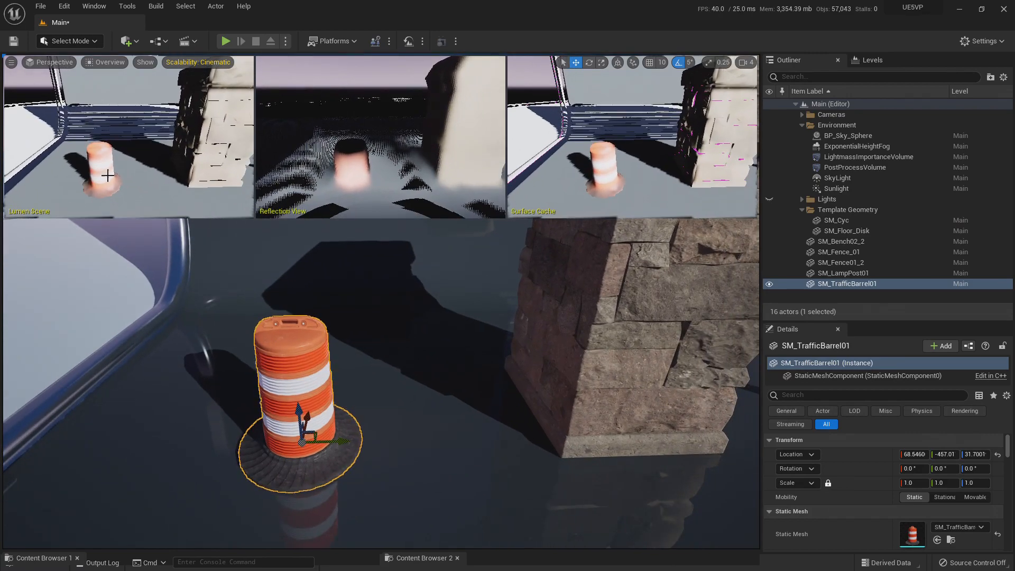
right_drag(319, 330, 256, 294)
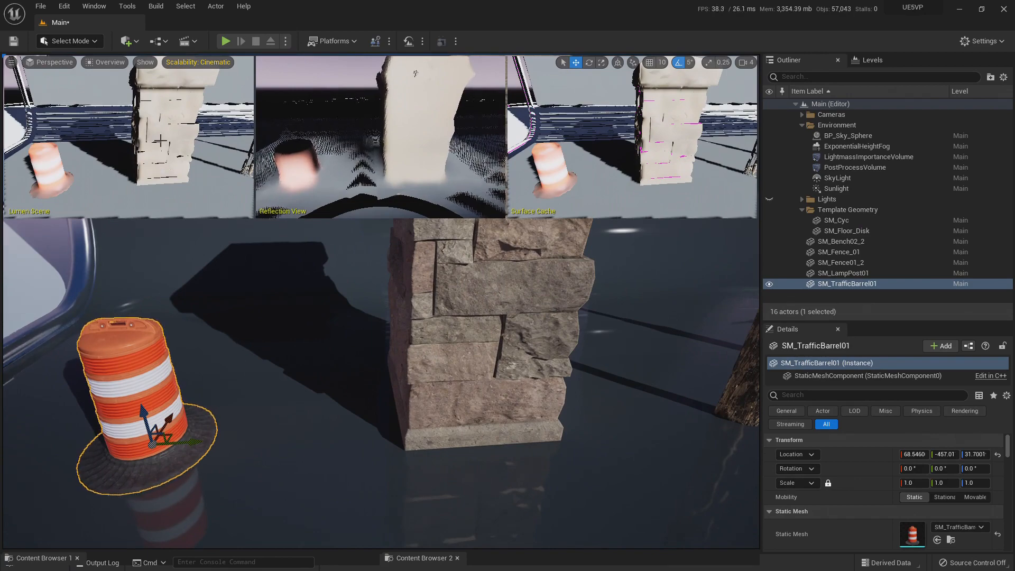
right_drag(322, 317, 341, 248)
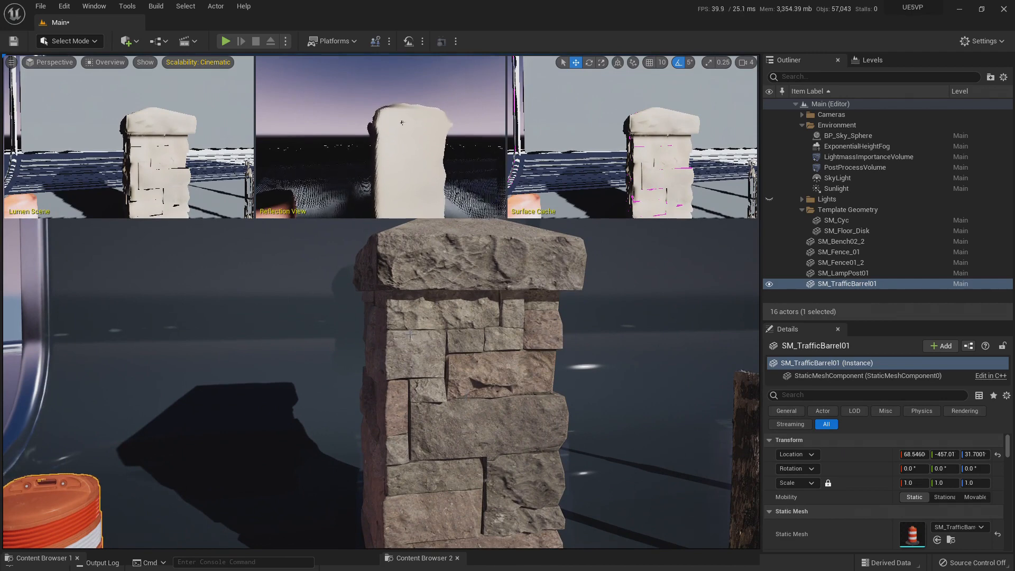
right_drag(158, 159, 138, 199)
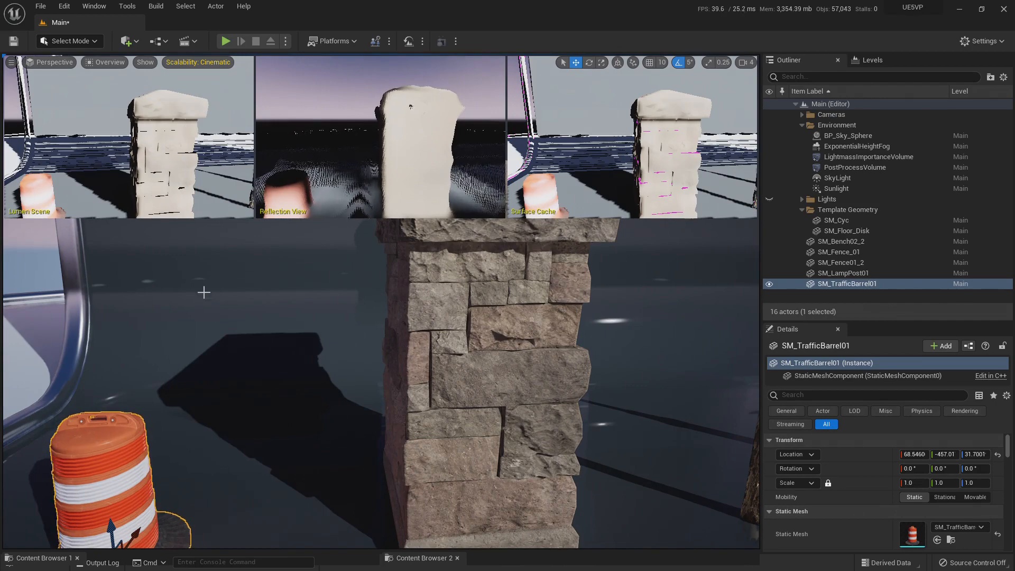
right_drag(204, 292, 176, 402)
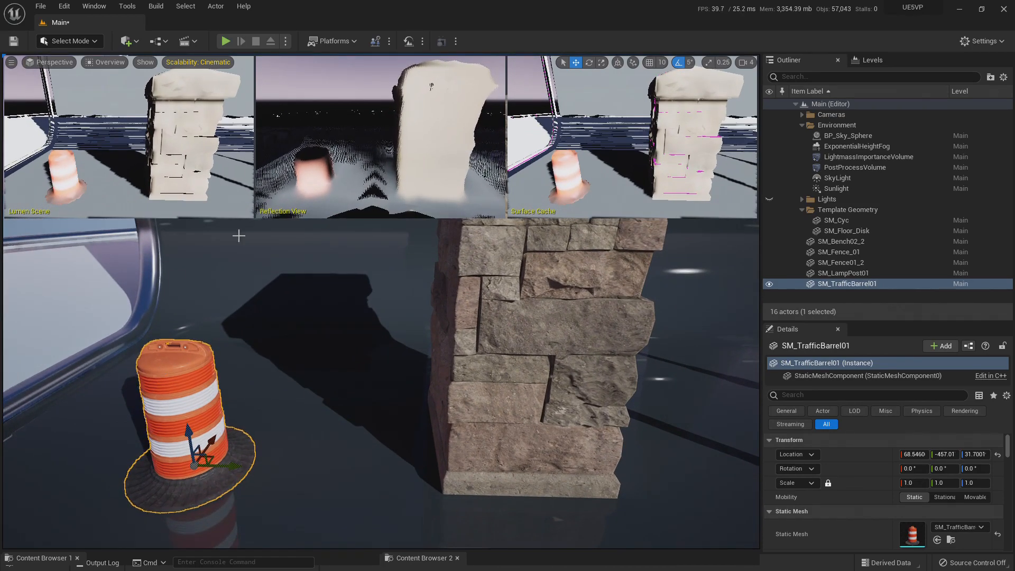
scroll(221, 242, up, 5)
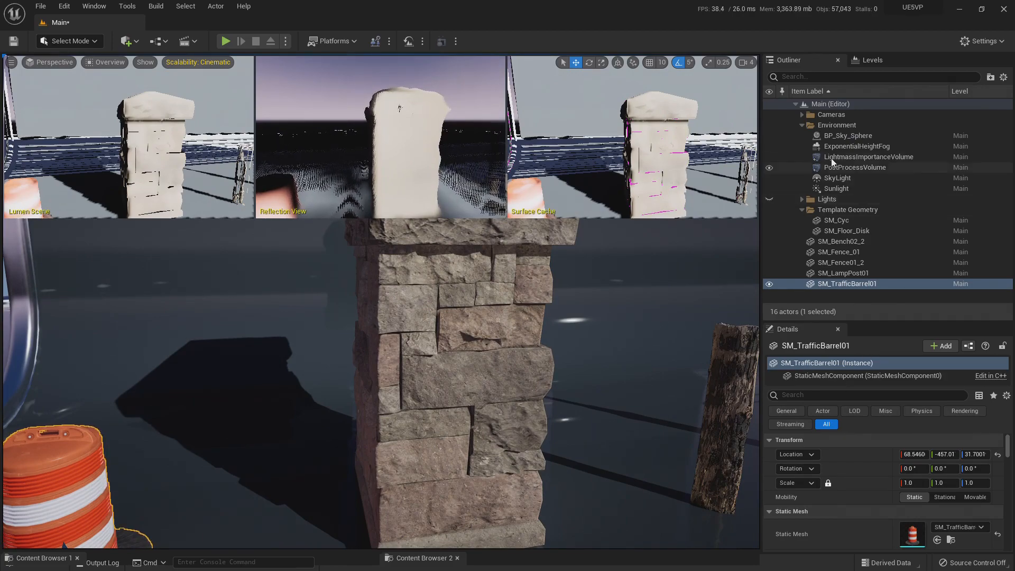
Move the traffic barrel still farther from the pillar to about Y -500 and review the whole prop display
right_drag(478, 373, 344, 460)
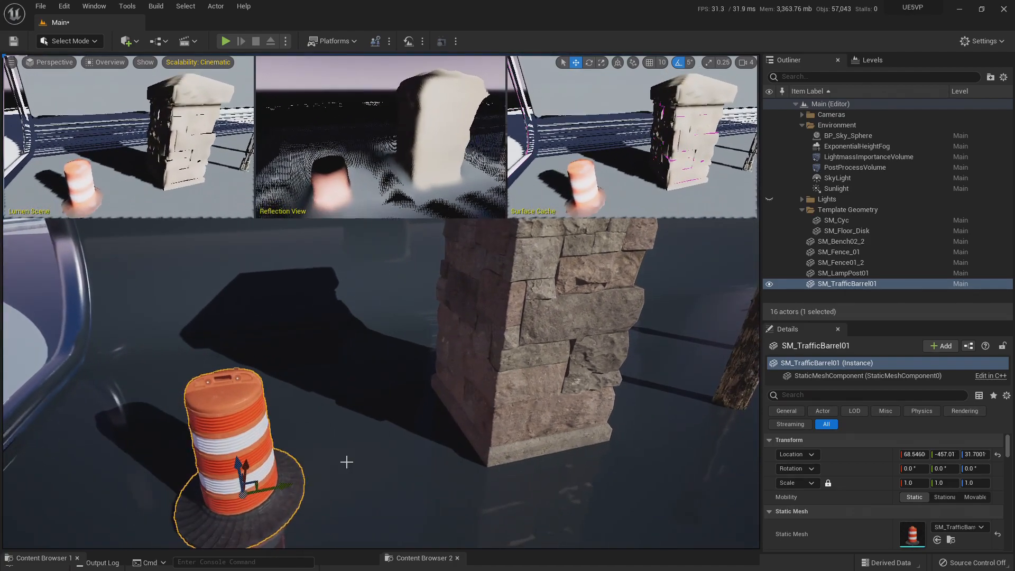
drag(283, 478, 214, 504)
mouse_move(332, 297)
right_down()
mouse_move(338, 256)
mouse_move(352, 257)
mouse_move(333, 298)
right_up()
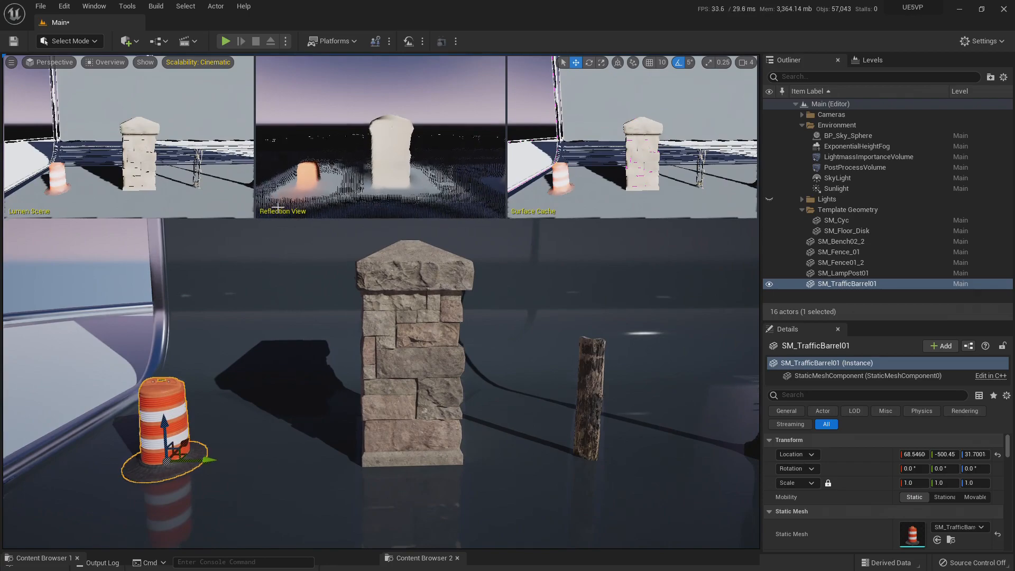
mouse_move(402, 179)
right_down()
mouse_move(398, 159)
mouse_move(402, 185)
mouse_move(402, 167)
right_up()
mouse_move(432, 344)
right_down()
mouse_move(434, 370)
mouse_move(433, 344)
right_up()
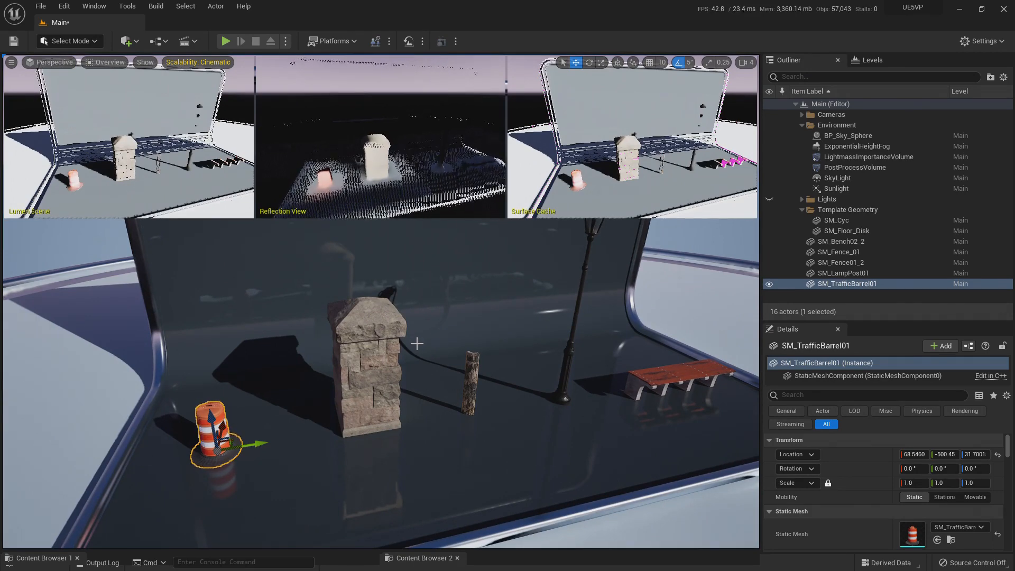
Examine the traffic barrel beside the pillar, including the barrel's reflection on the glossy floor from up close
right_drag(417, 343, 413, 347)
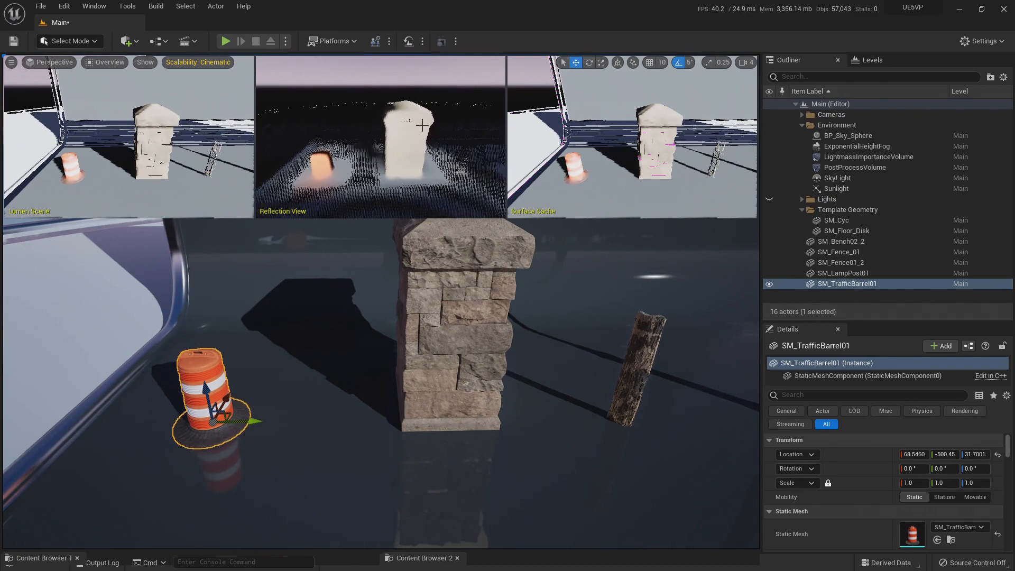
right_drag(465, 343, 462, 329)
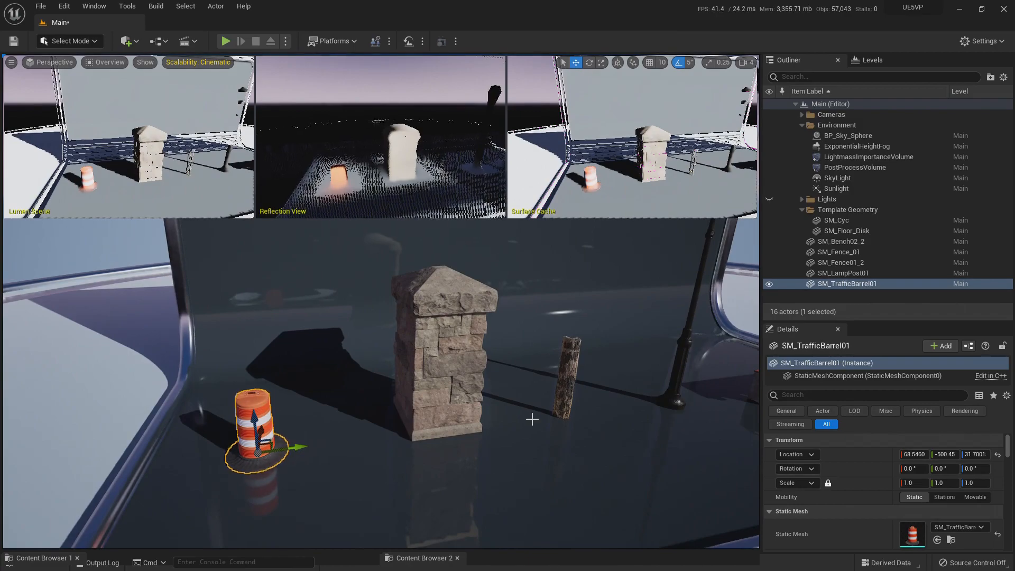
key(f)
right_drag(380, 328, 383, 370)
right_drag(482, 307, 411, 343)
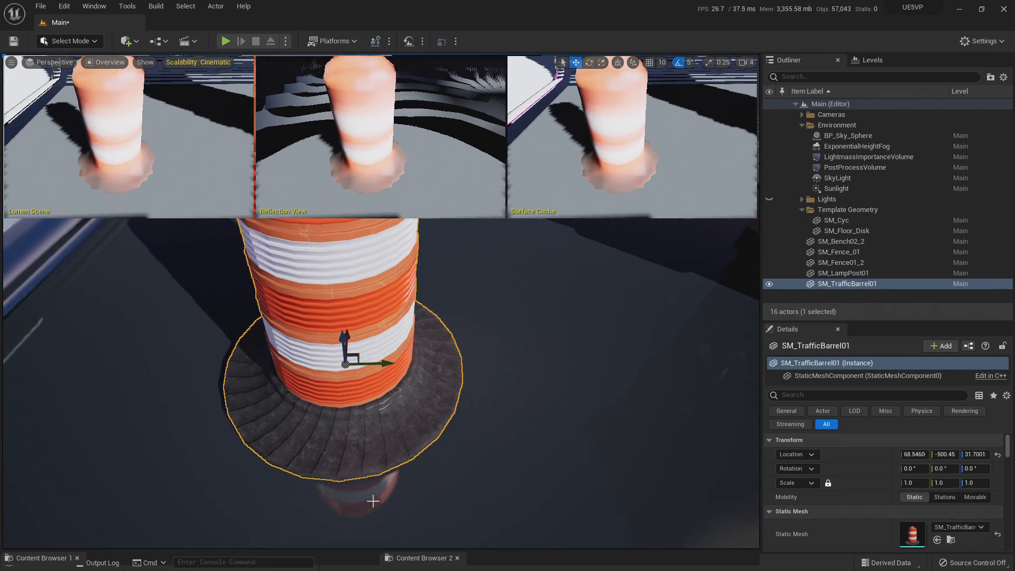
right_drag(358, 498, 358, 523)
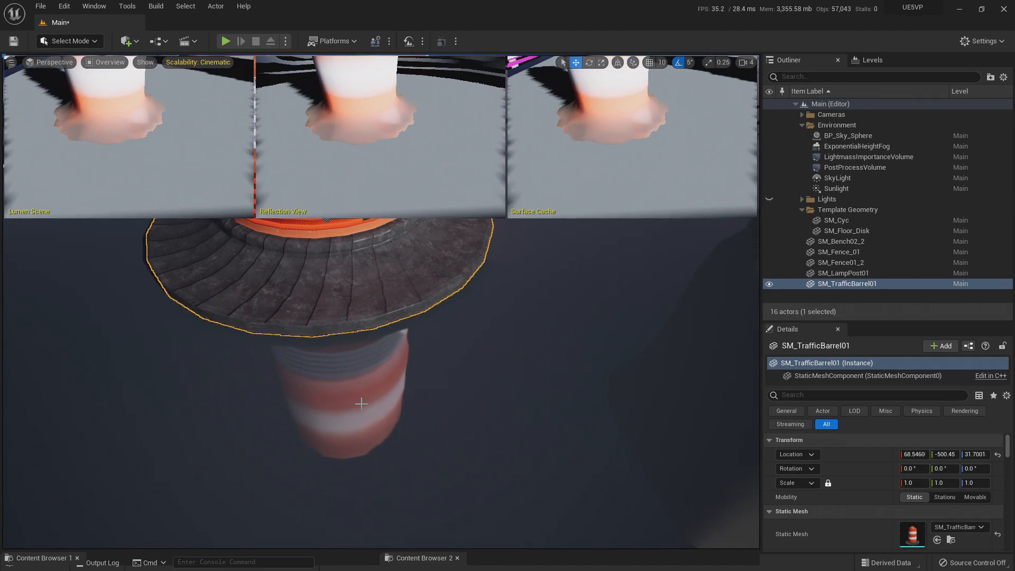
key(s)
right_drag(415, 360, 414, 360)
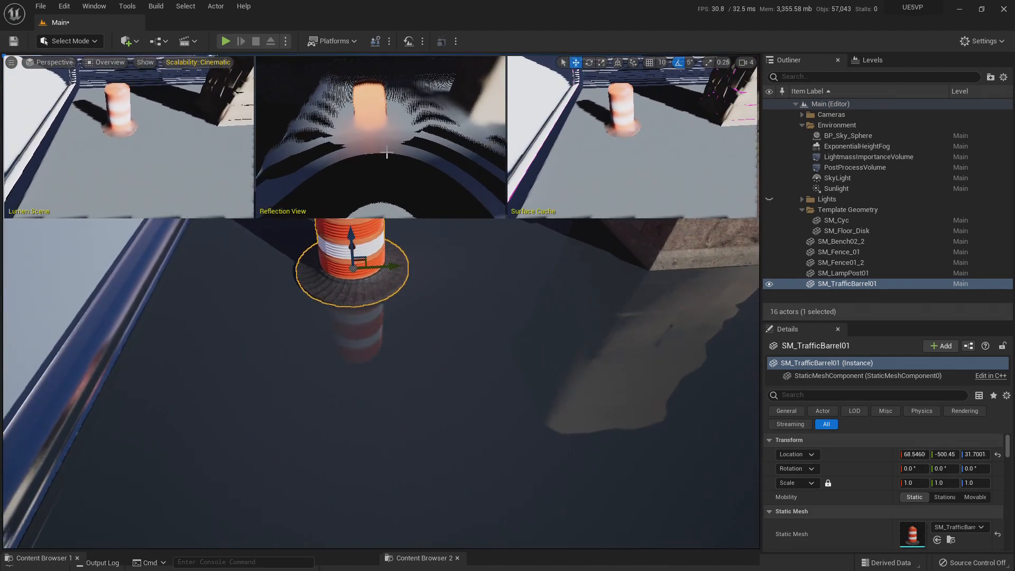
Compare the rendered traffic barrel with its versions in the Lumen Scene, Reflection View and Surface Cache previews at different distances
right_drag(393, 259, 394, 259)
key(w)
right_drag(385, 122, 385, 123)
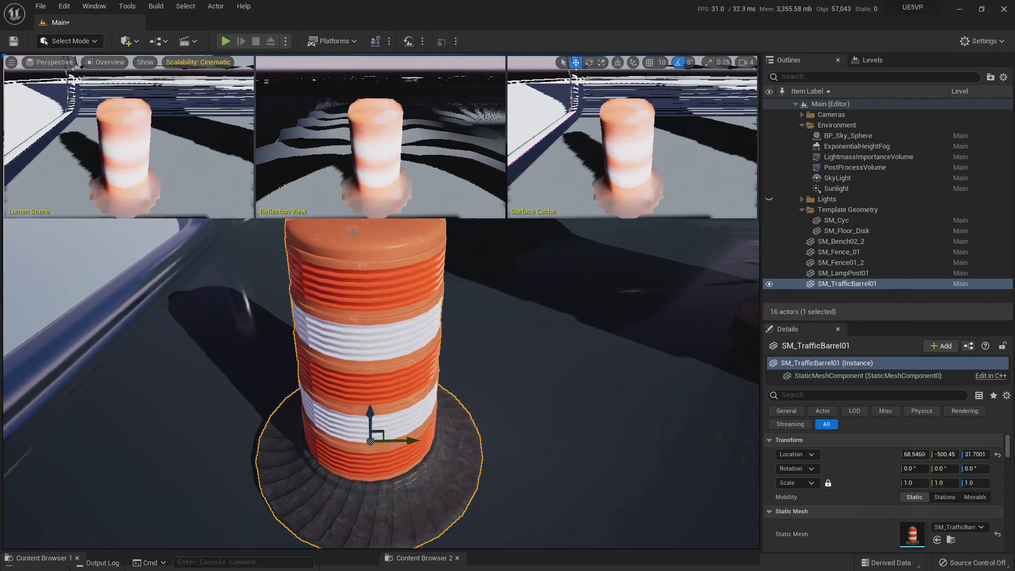
key(s)
right_drag(406, 324, 405, 324)
key(w)
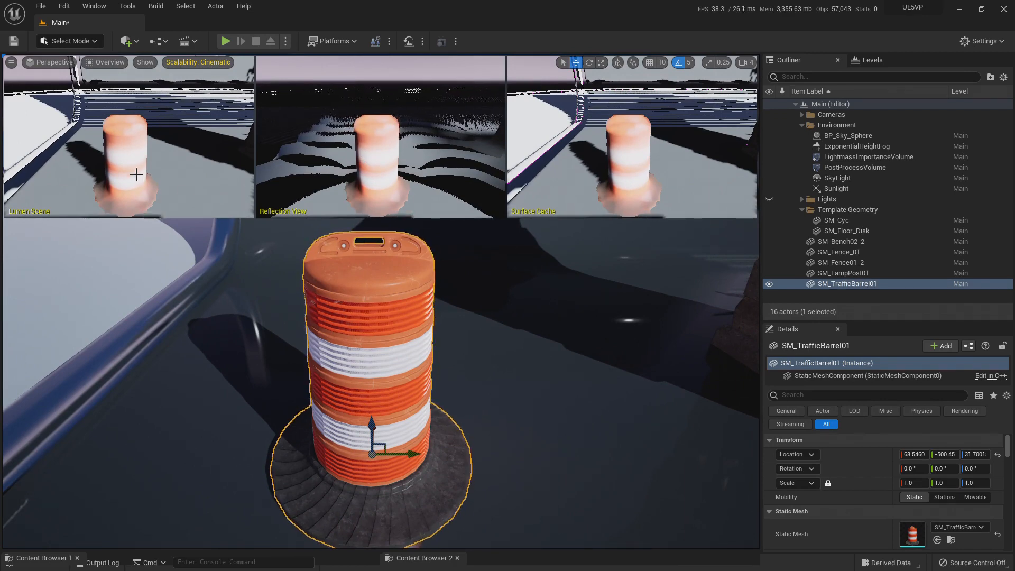
key(s)
right_drag(408, 180, 386, 167)
key(w)
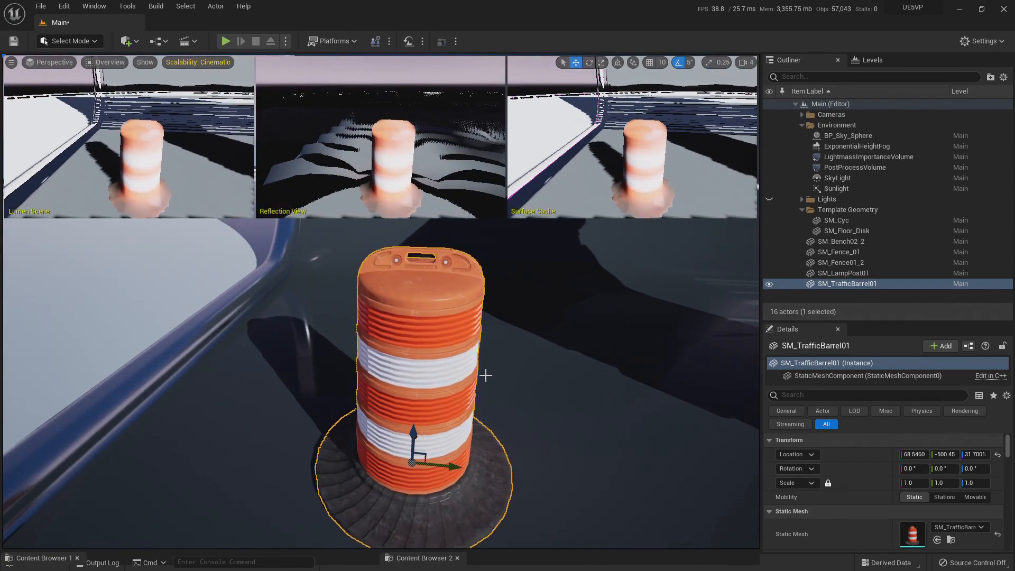
key(s)
right_drag(486, 375, 485, 375)
key(w)
Inspect the stone pillar's base and its floor reflection, comparing them with the Lumen previews
key(w)
key(a)
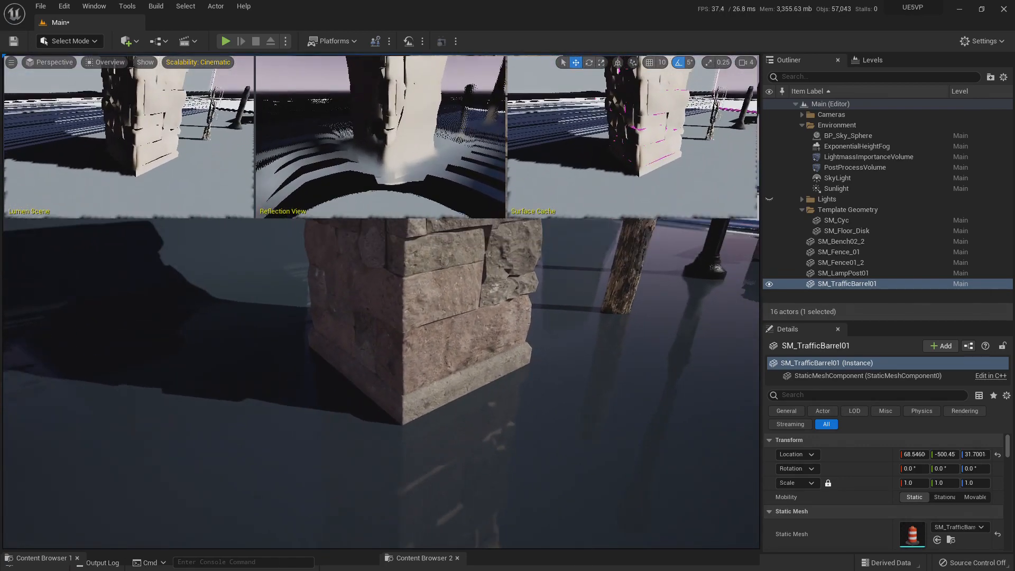
right_drag(451, 492, 450, 493)
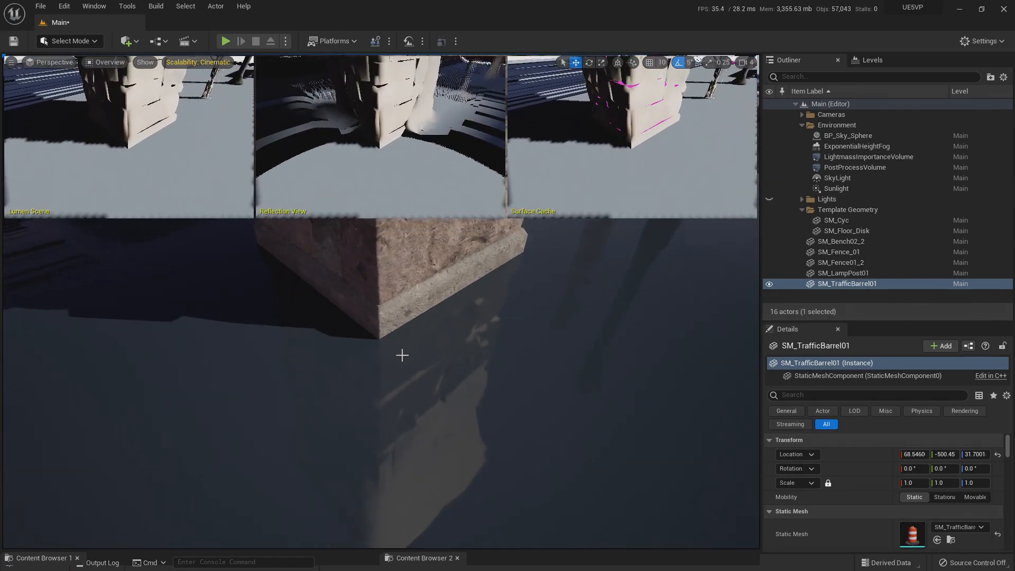
right_drag(450, 451, 503, 466)
key(s)
key(s)
key(w)
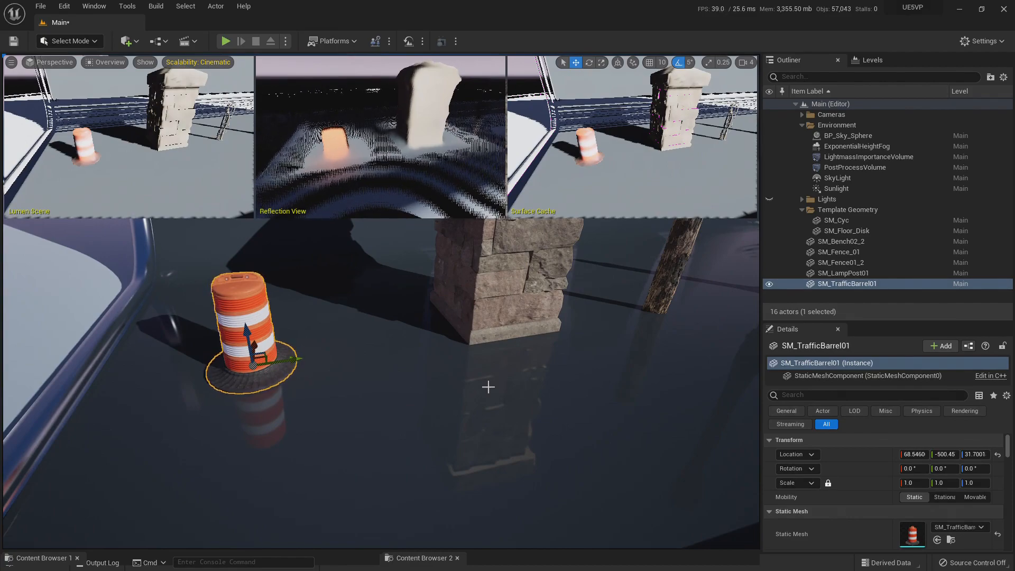
right_drag(488, 387, 488, 387)
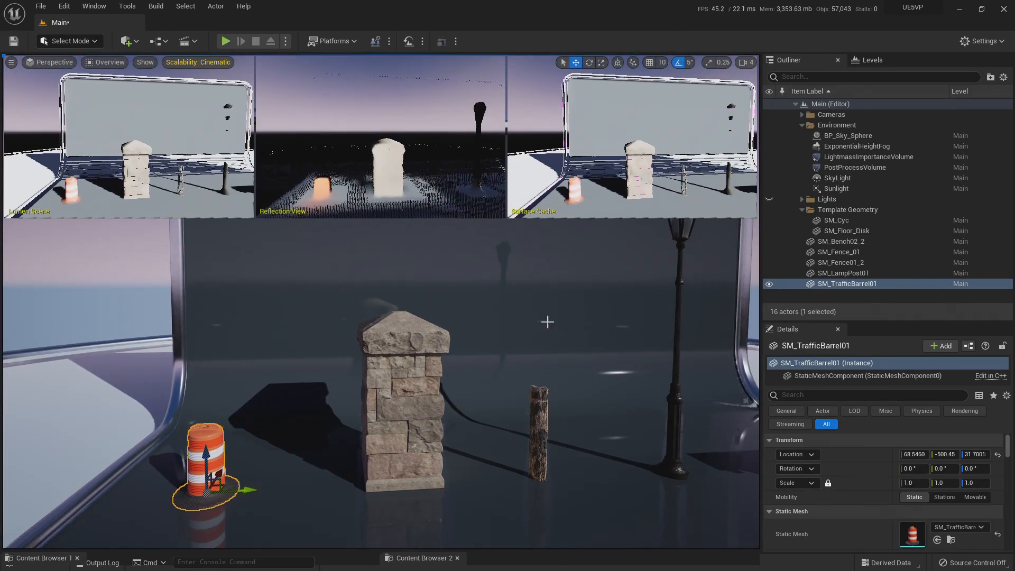
Examine the red bench and its legs from several sides against the Surface Cache preview
right_drag(548, 321, 552, 340)
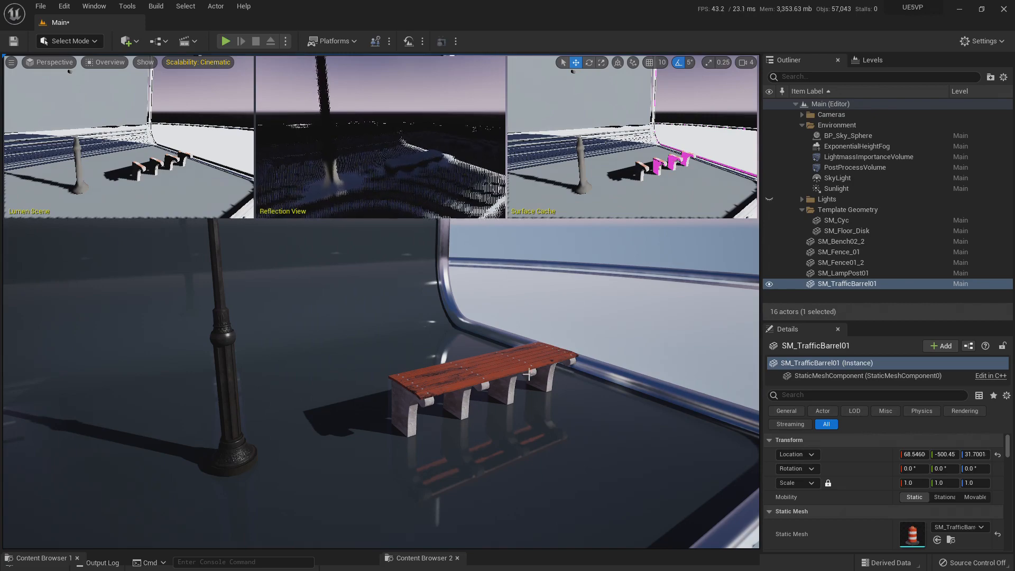
key(w)
right_drag(528, 374, 581, 361)
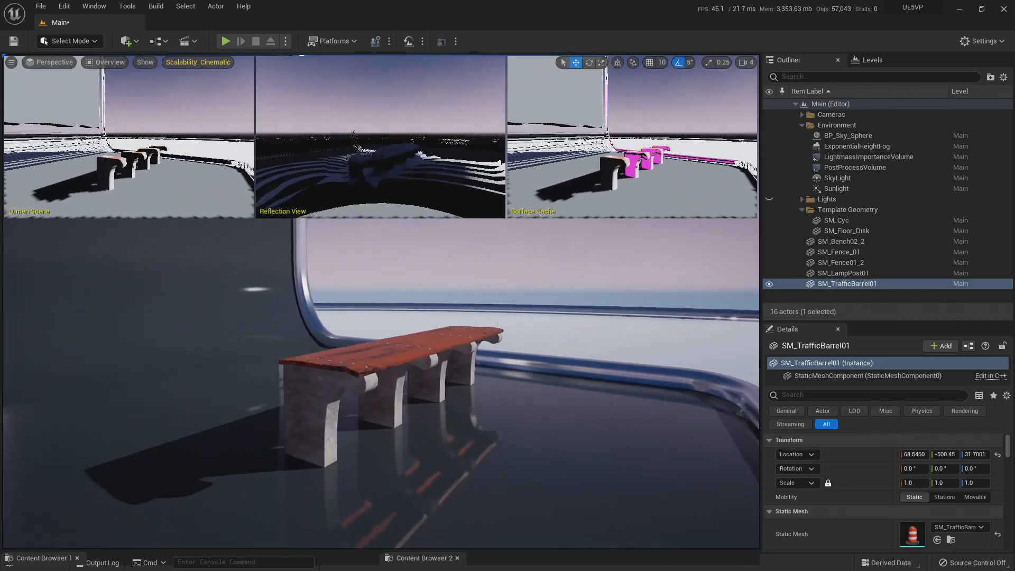
right_drag(421, 402, 335, 347)
key(d)
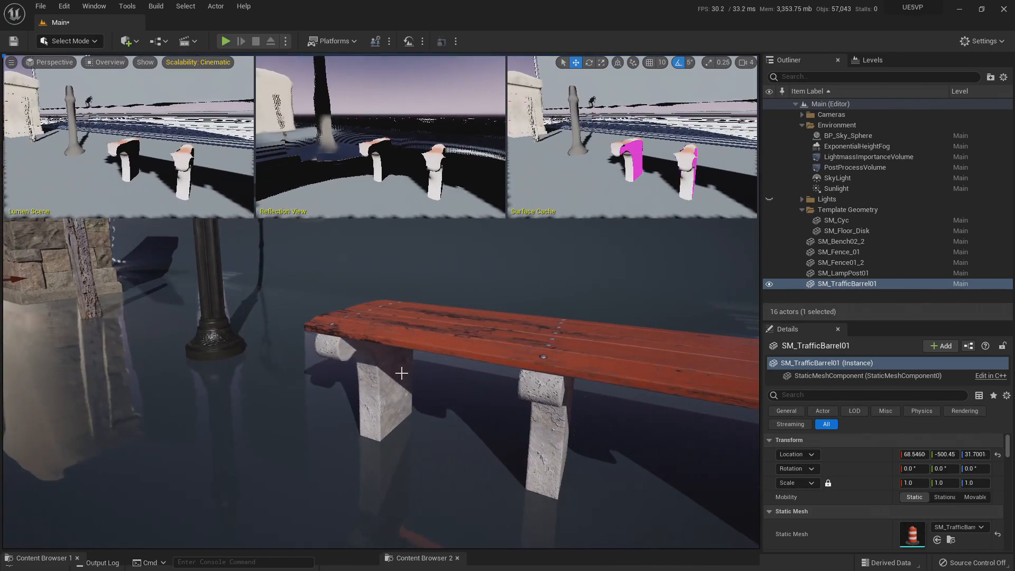
key(a)
right_drag(430, 410, 523, 409)
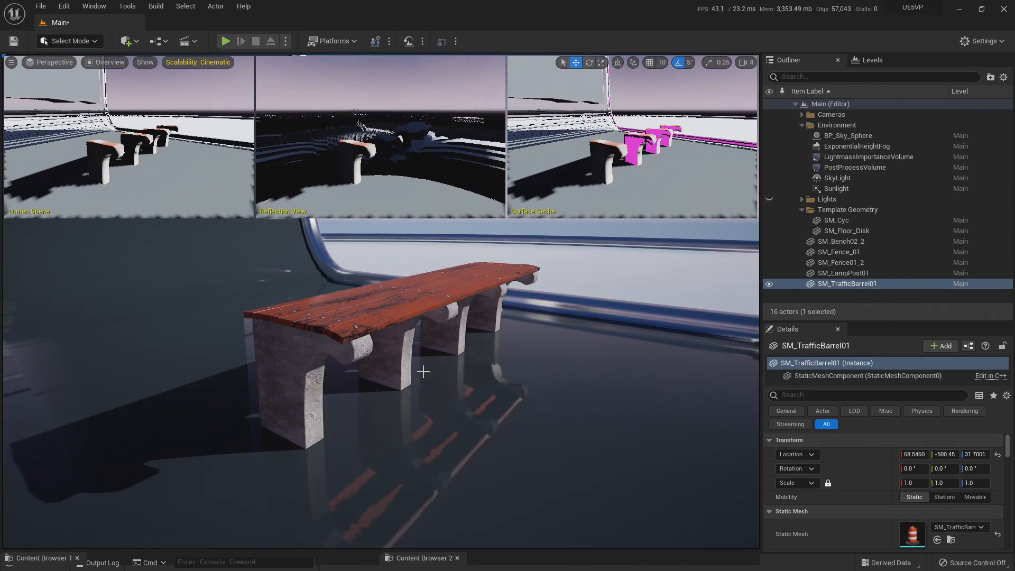
Review the barrel and pillar from farther back, and compare the bench's floor reflection with the Lumen previews
key(s)
right_drag(460, 376, 301, 386)
key(w)
key(s)
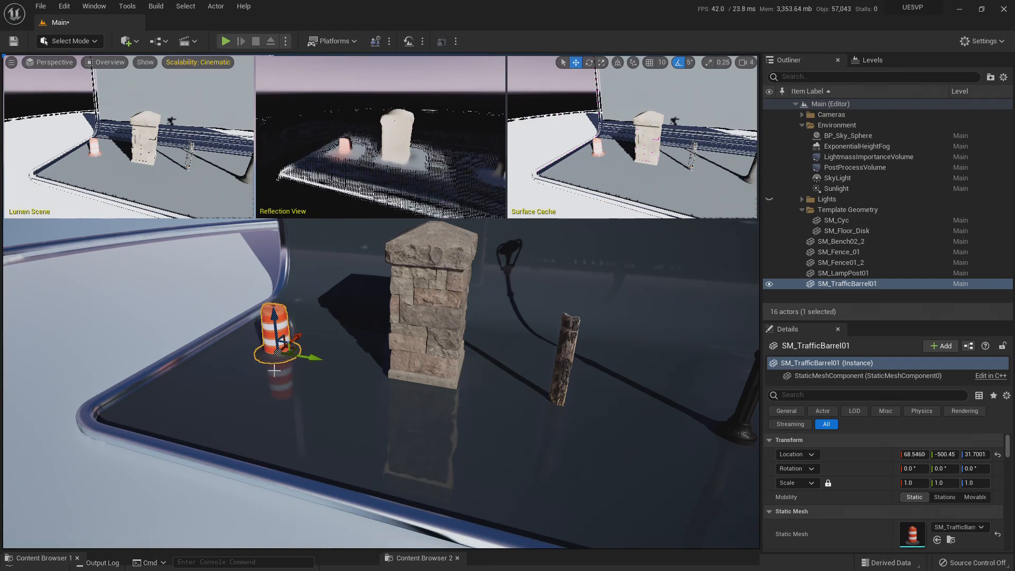
right_drag(327, 379, 476, 402)
key(w)
key(w)
key(w)
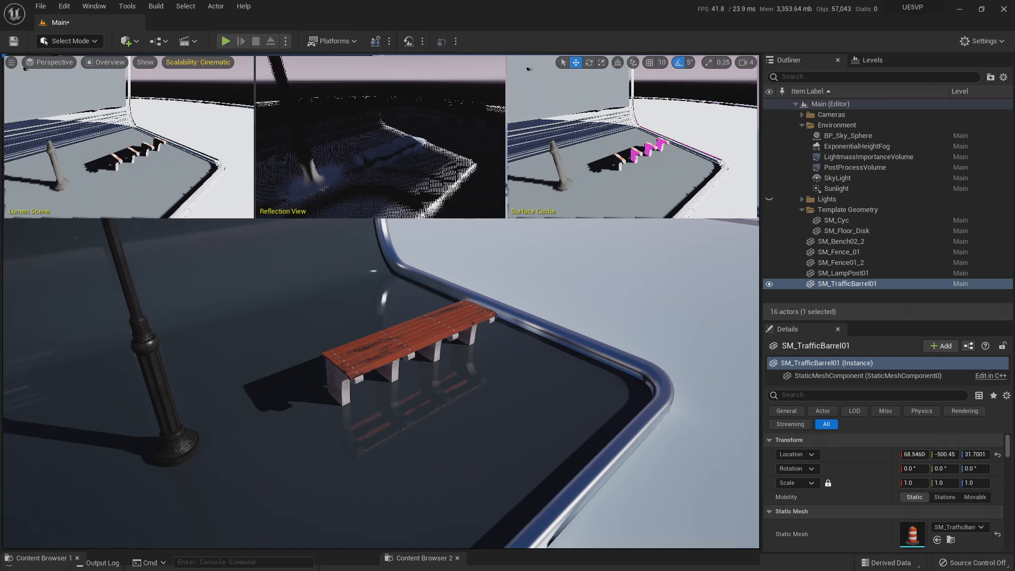
right_drag(461, 365, 461, 365)
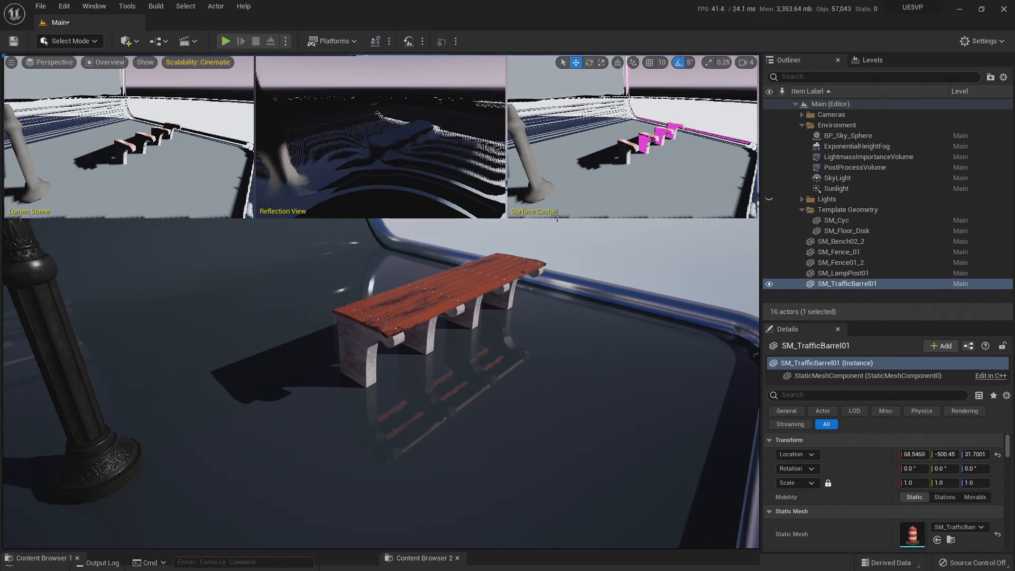
right_drag(482, 299, 416, 332)
Select the SM_Cyc backdrop and inspect its curved wall and edges in the Lumen Scene preview
click(424, 306)
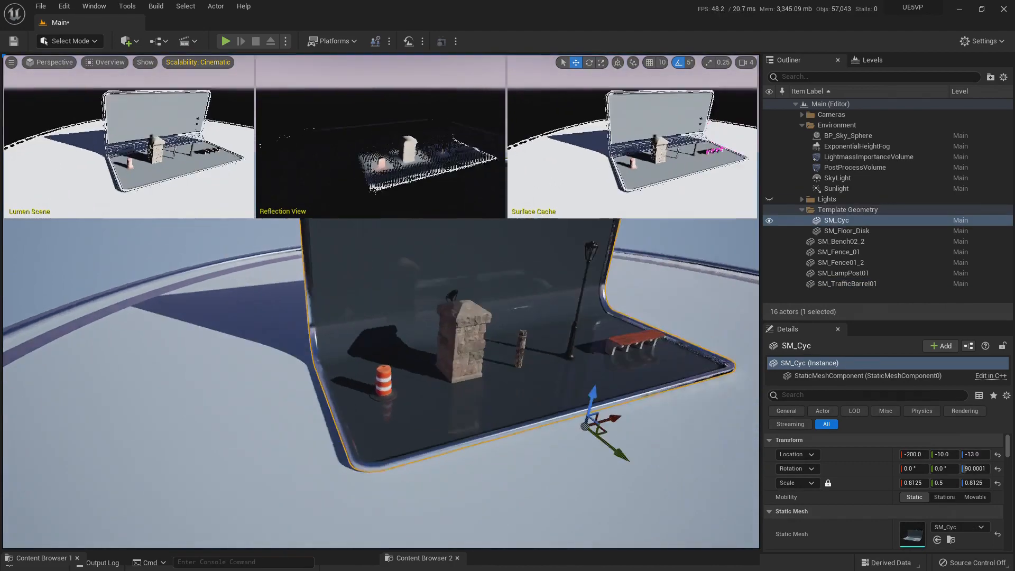
right_drag(469, 284, 459, 289)
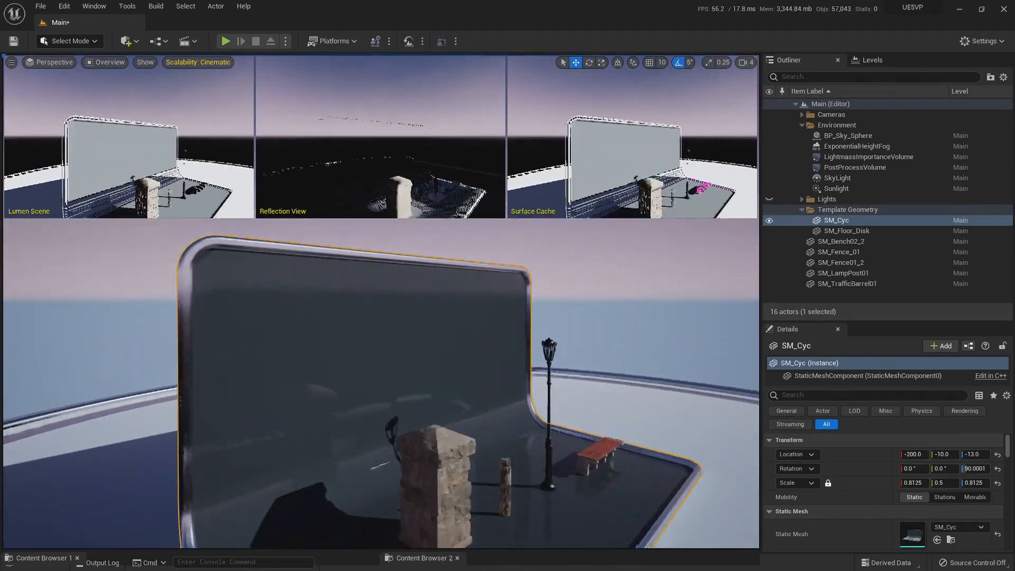
mouse_move(341, 355)
right_down()
mouse_move(349, 373)
mouse_move(336, 369)
right_up()
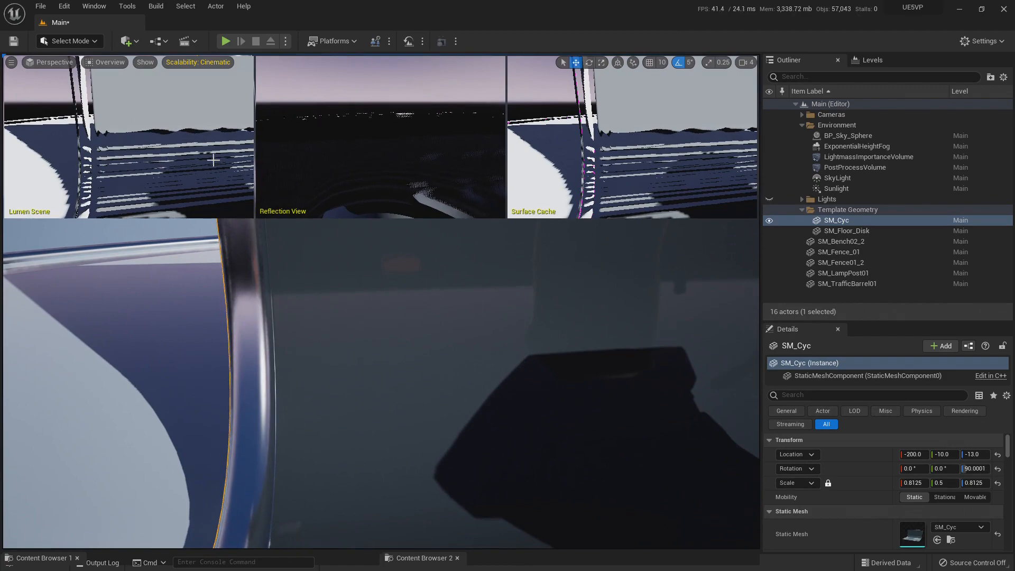
key(s)
mouse_move(458, 344)
right_down()
mouse_move(455, 351)
mouse_move(492, 343)
mouse_move(442, 344)
right_up()
key(w)
key(d)
key(s)
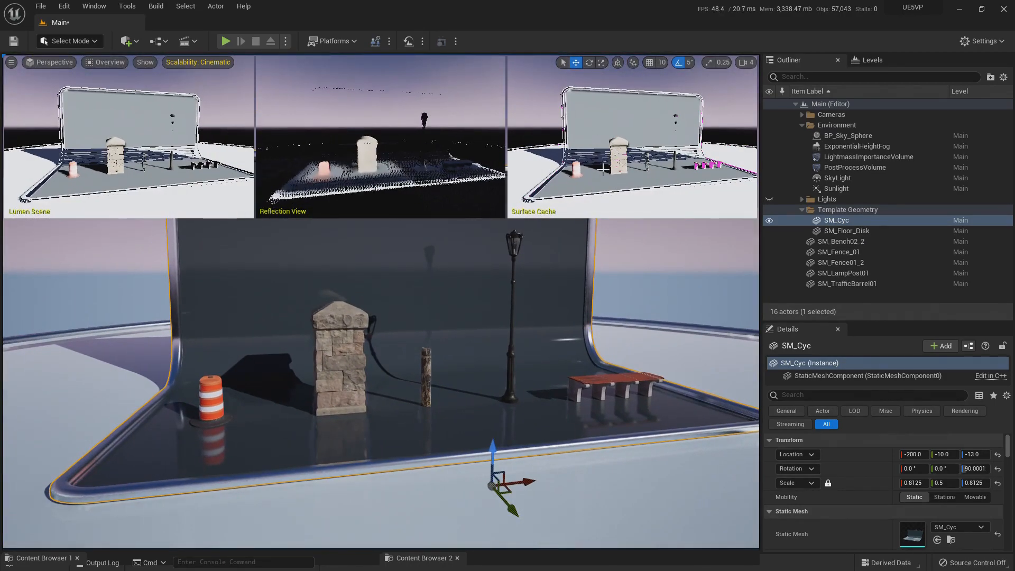
Frame the SM_Cyc backdrop and examine the reflections on its back wall up close
right_drag(610, 166, 603, 155)
key(f)
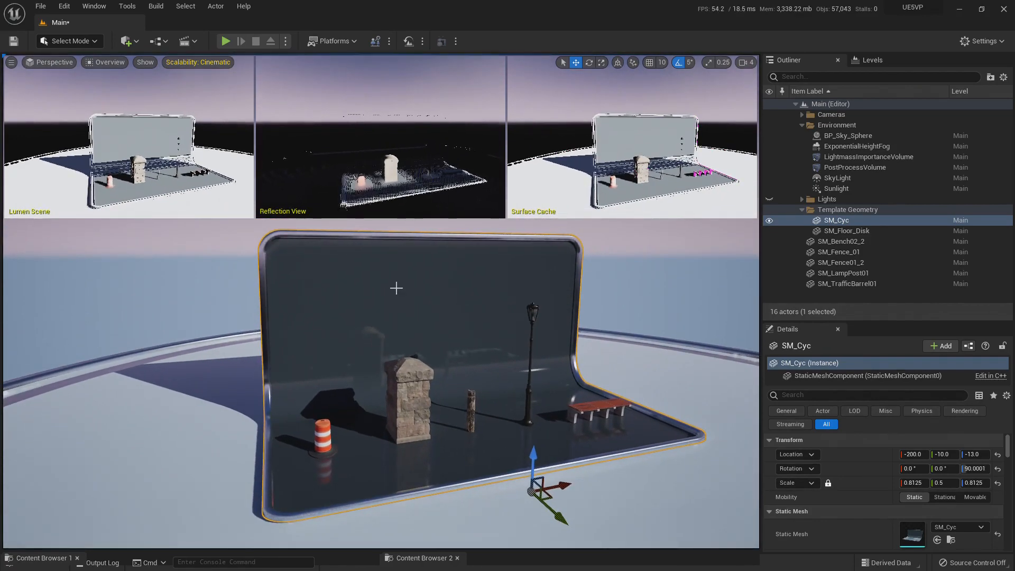
key(w)
right_drag(431, 326, 457, 314)
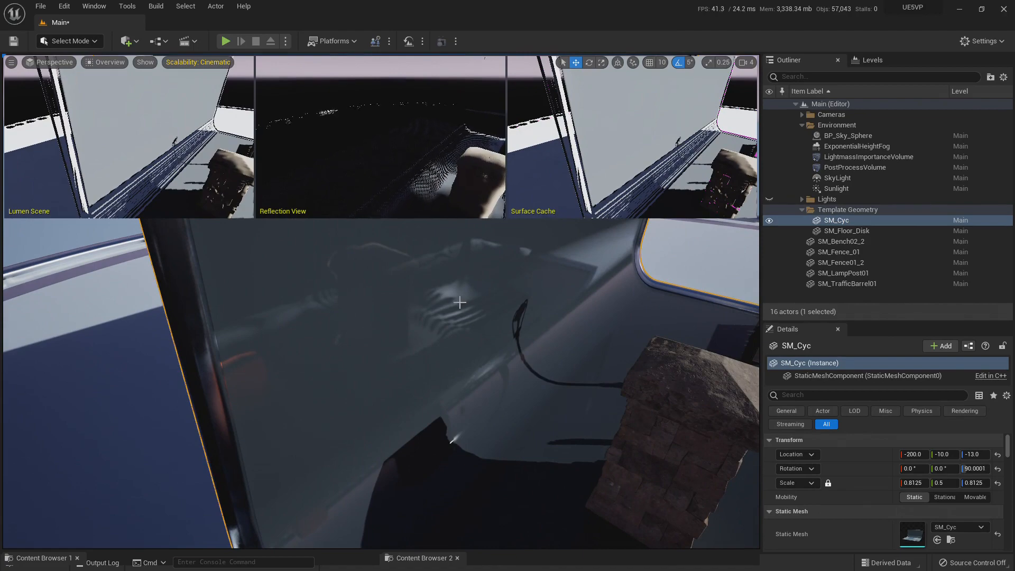
right_drag(443, 322, 494, 335)
key(s)
scroll(476, 324, down, 4)
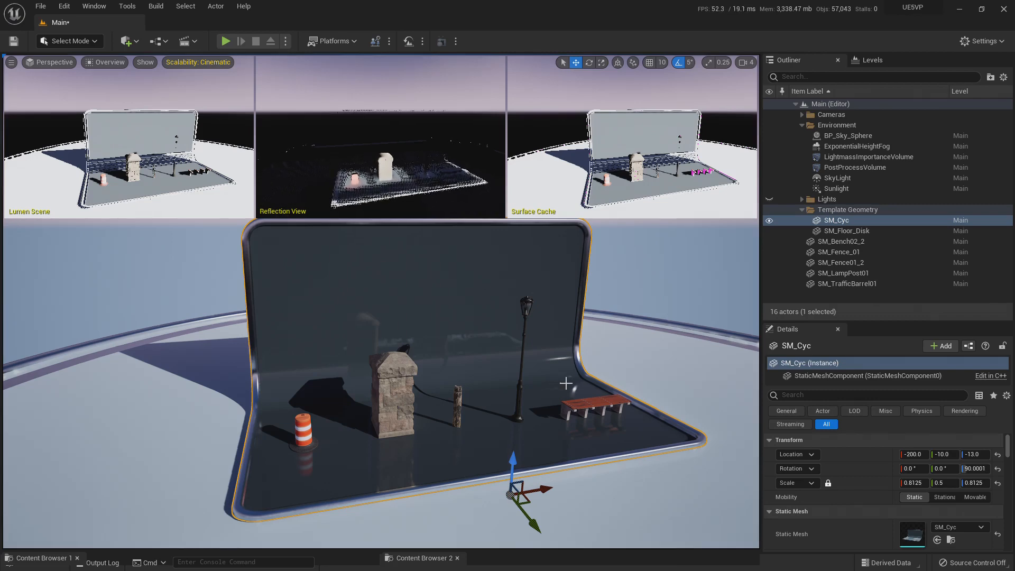
Open the backdrop's SM_Cyc static mesh in its editor, view the mesh from different angles, and close the editor
scroll(887, 475, down, 4)
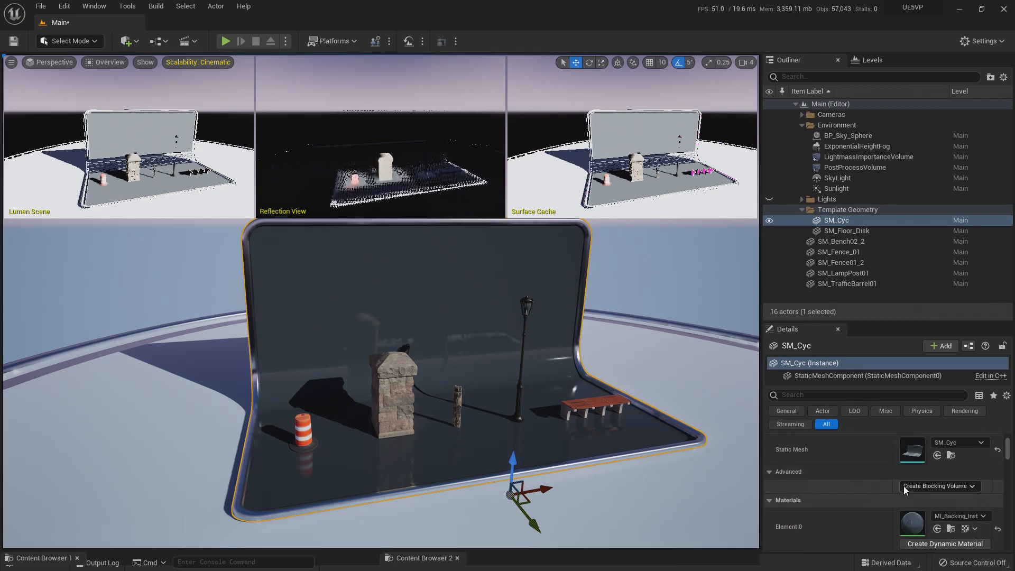
double_click(912, 450)
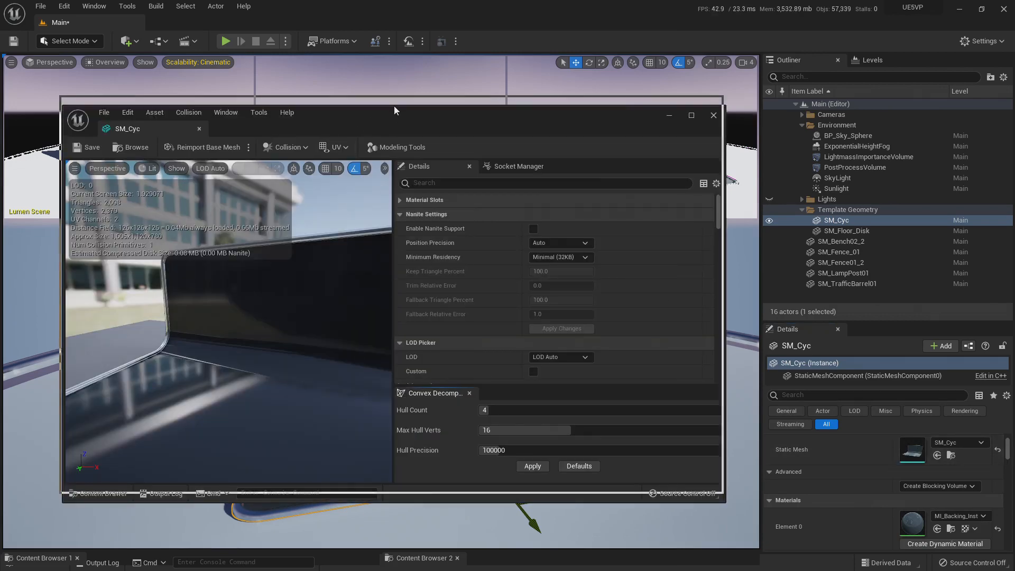
drag(394, 105, 391, 84)
right_drag(291, 288, 343, 301)
mouse_move(186, 281)
right_down()
mouse_move(171, 280)
mouse_move(177, 268)
right_up()
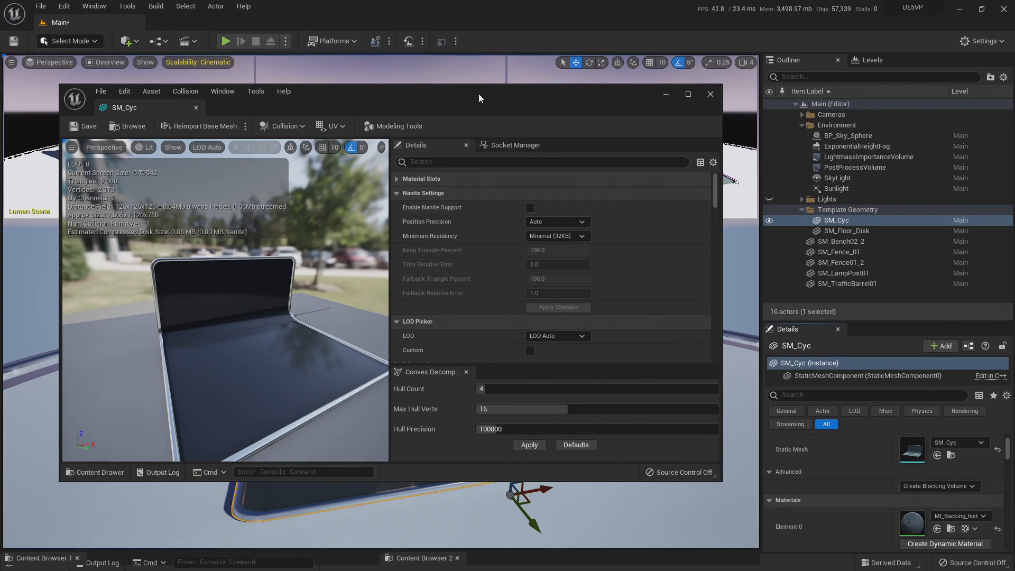
drag(478, 93, 616, 168)
click(850, 169)
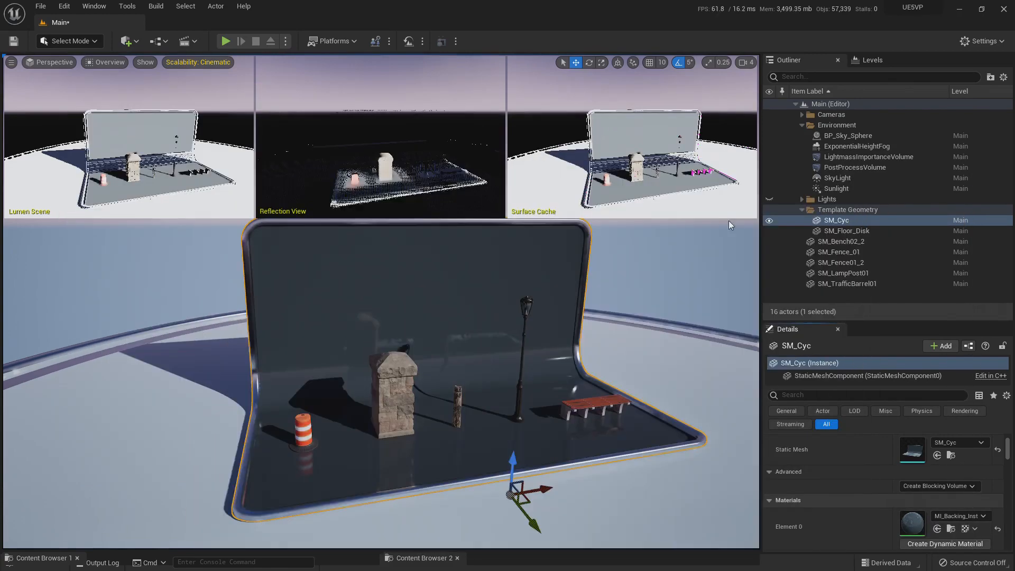
Select the SM_TrafficBarrel01 prop, open its static mesh in the editor, and examine the LOD 0 build settings for distance fields and Lumen cards
key(w)
right_drag(608, 274, 578, 311)
click(391, 364)
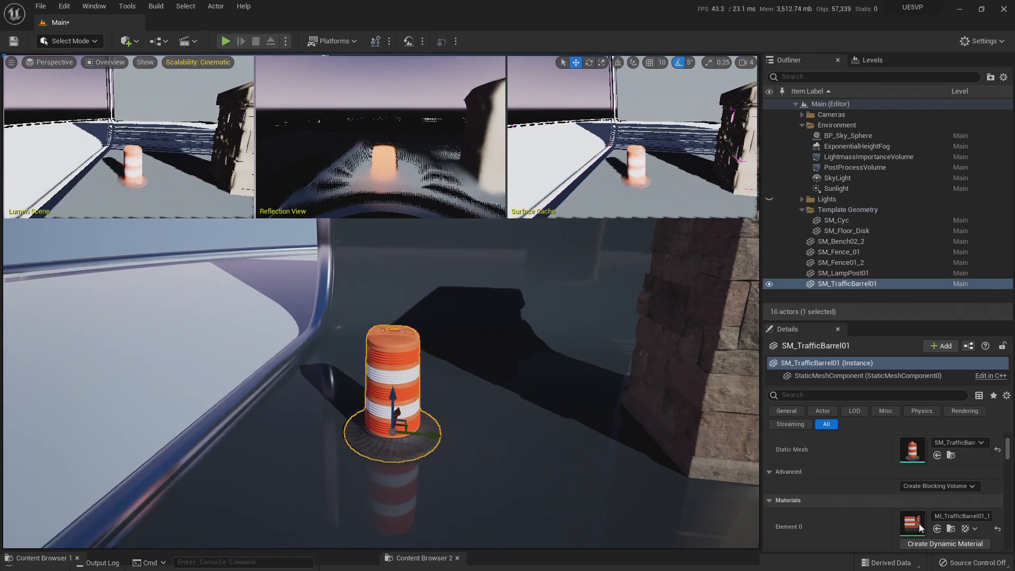
double_click(912, 450)
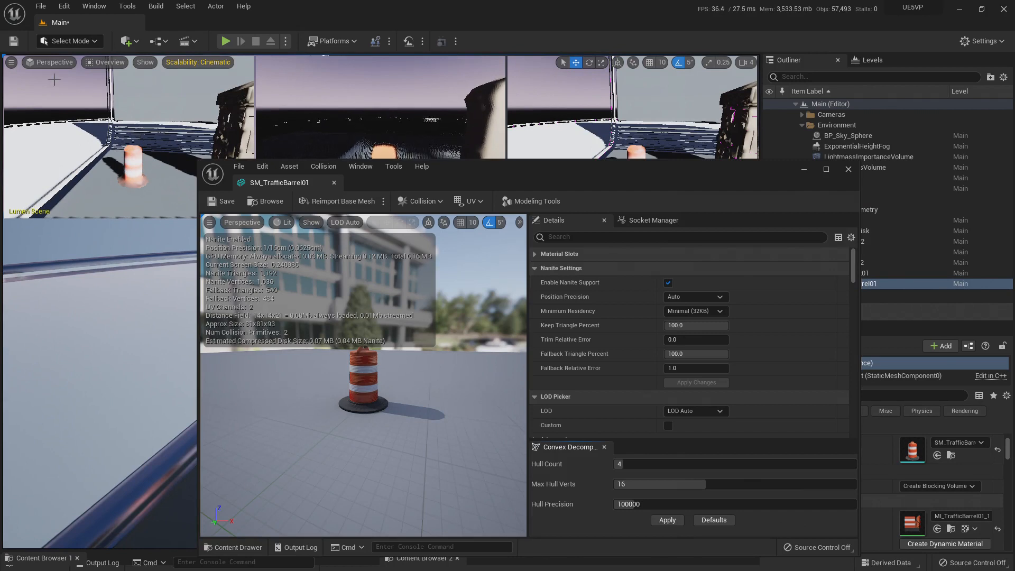
scroll(611, 368, down, 6)
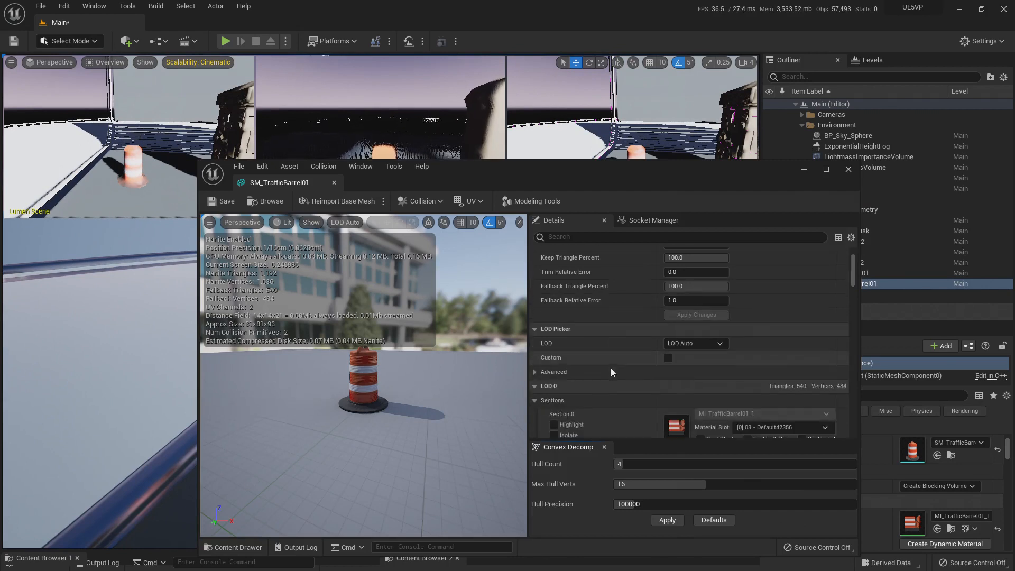
scroll(613, 368, down, 5)
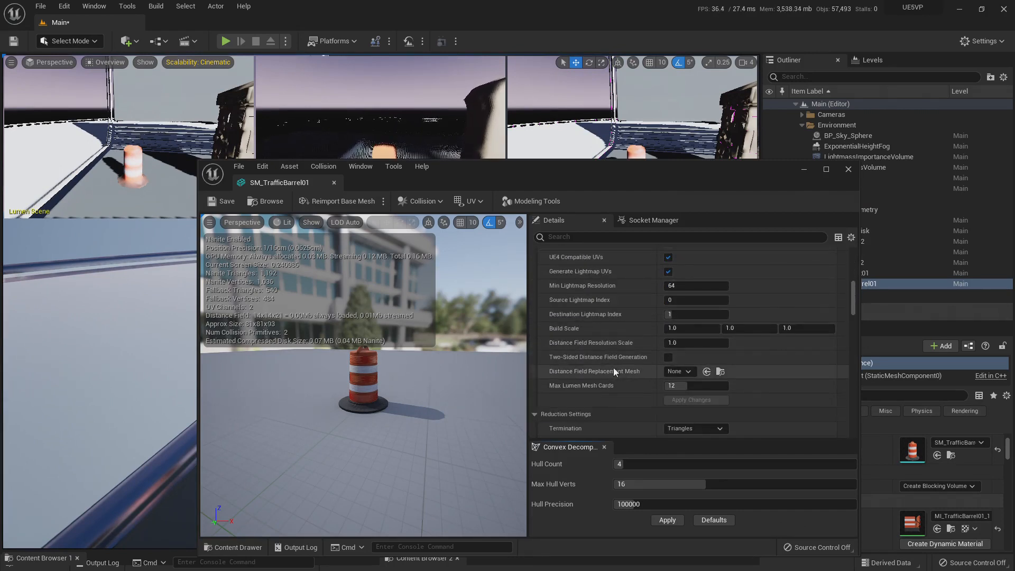
scroll(630, 367, up, 6)
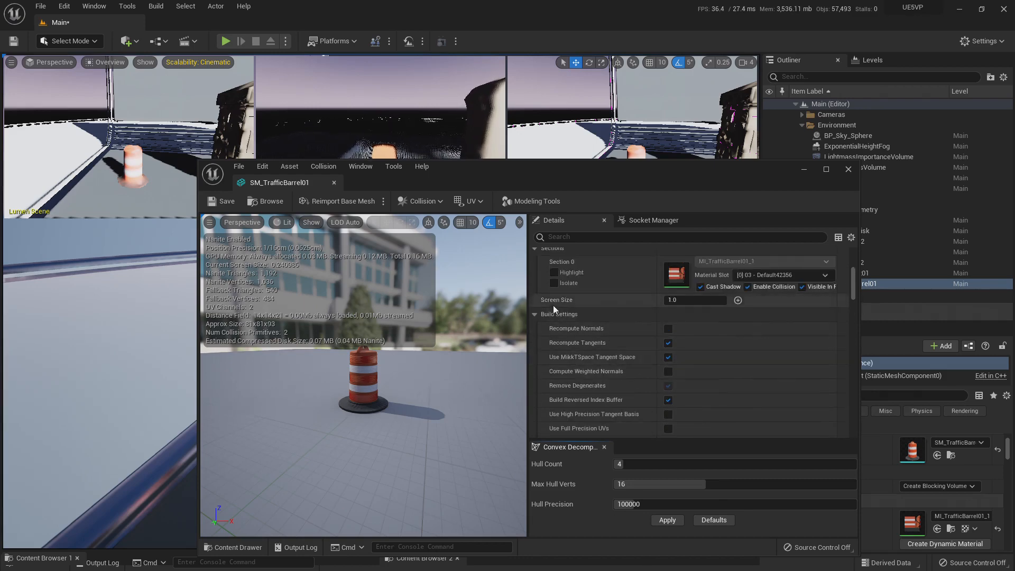
scroll(646, 376, down, 5)
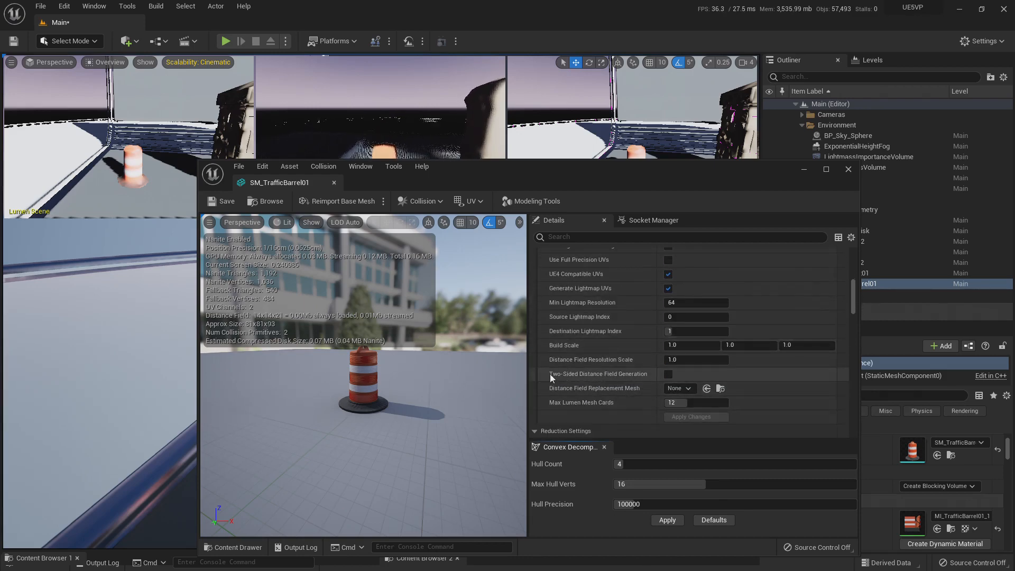
Enable Two-Sided Distance Field Generation on the traffic barrel mesh and apply the change, keeping the barrel and its Lumen previews in view
drag(601, 185, 815, 275)
key(w)
right_drag(335, 358, 335, 331)
key(w)
key(w)
right_drag(257, 393, 292, 361)
key(s)
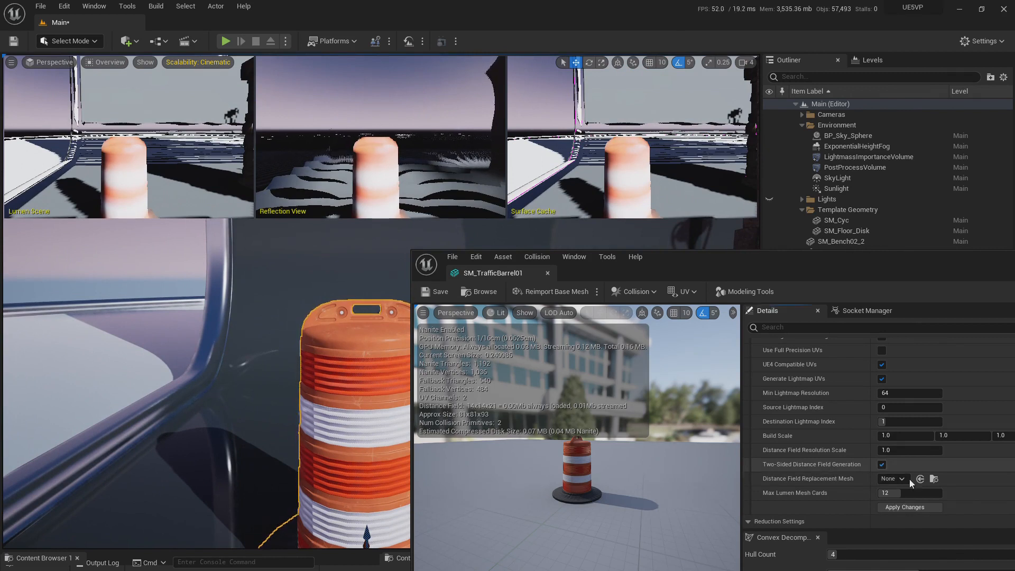
click(910, 508)
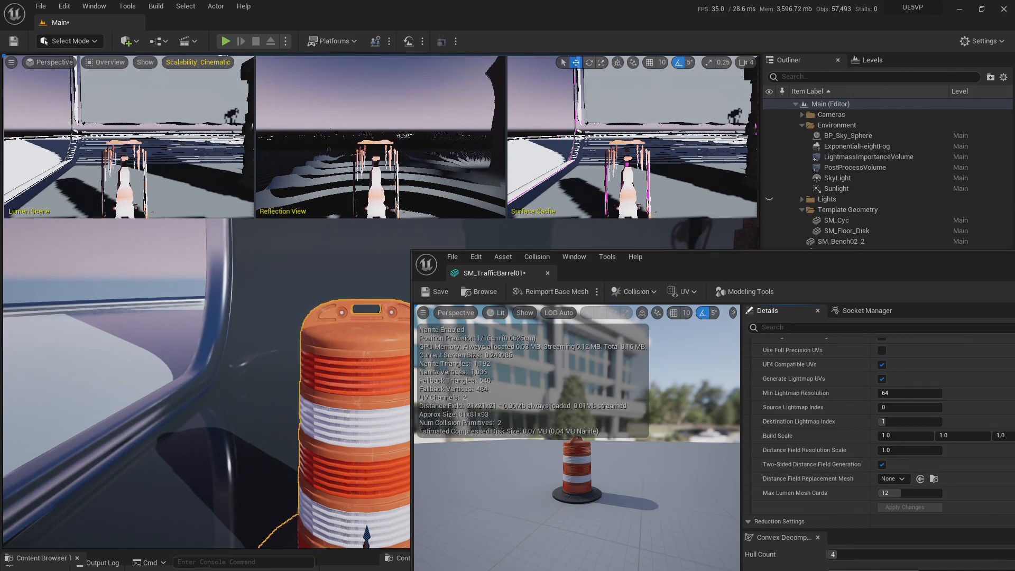
Compare the barrel and fence post in the Lumen previews, disable the barrel's Two-Sided Distance Field Generation, apply, save, and close its editor
right_drag(255, 321, 319, 303)
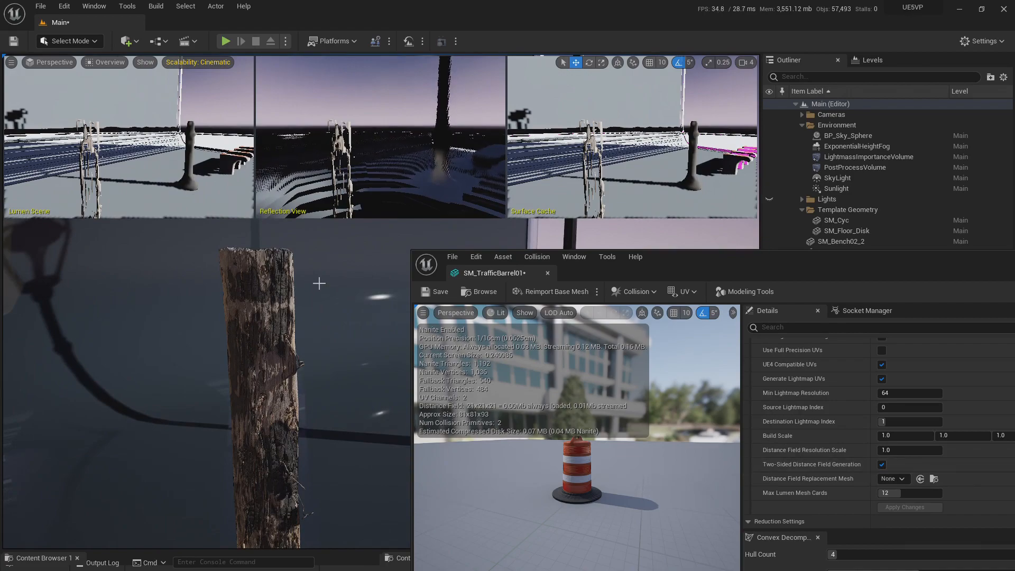
right_drag(312, 332, 280, 324)
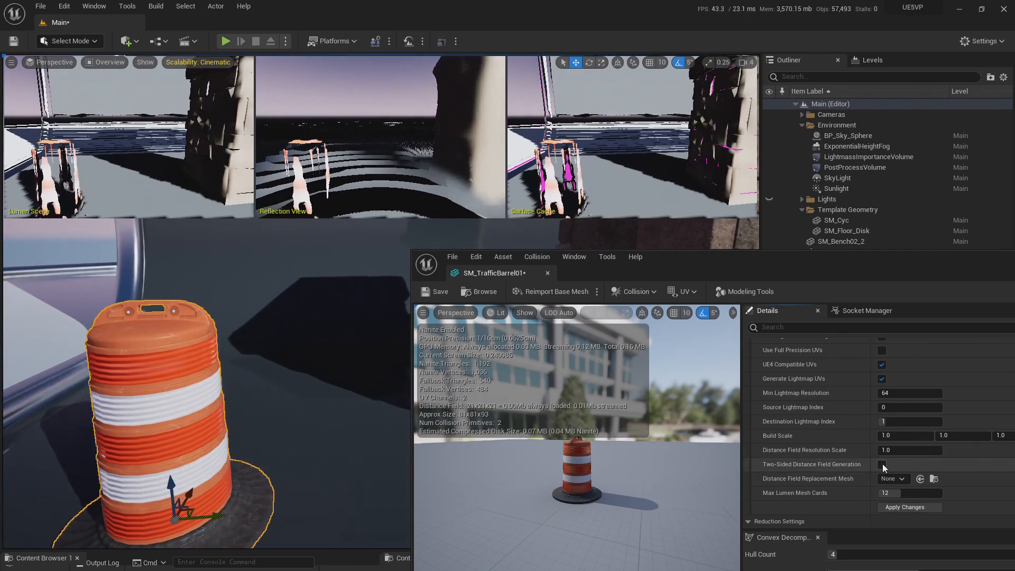
click(911, 507)
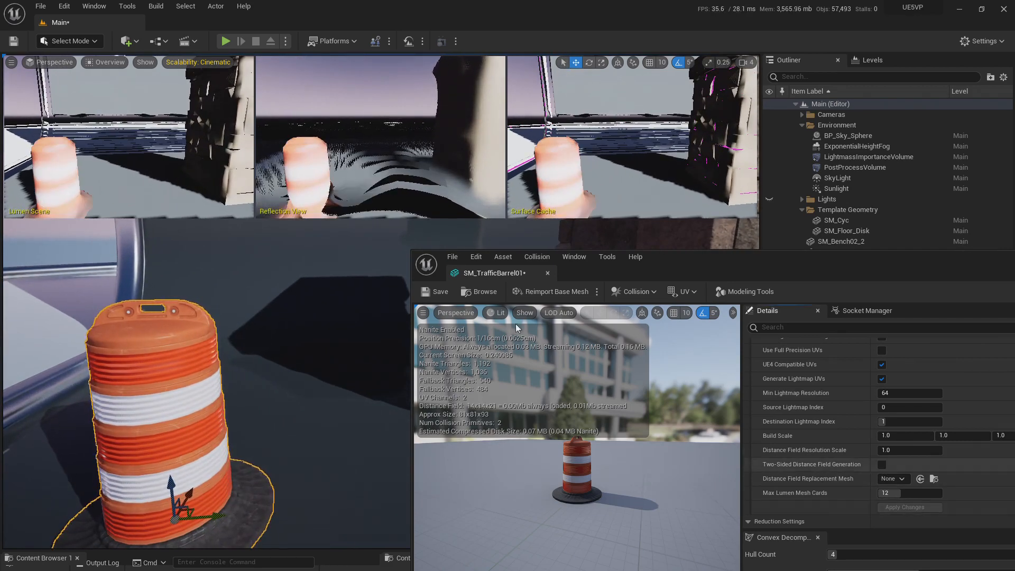
click(449, 292)
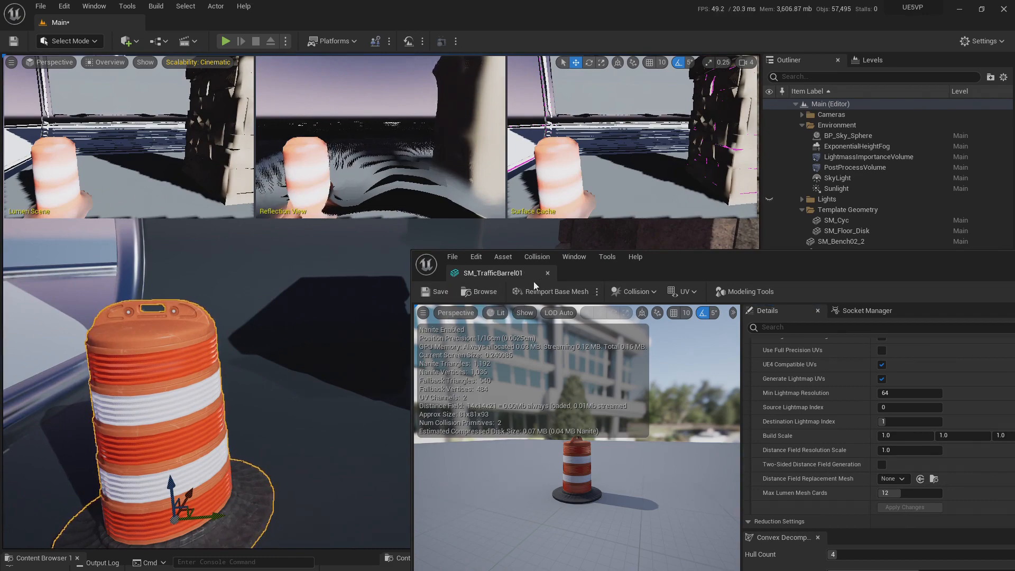
click(548, 273)
Select the SM_Cyc backdrop, open its static mesh, and examine its distance field build settings with the backdrop visible in the level
scroll(454, 317, up, 1)
click(459, 329)
scroll(458, 329, down, 8)
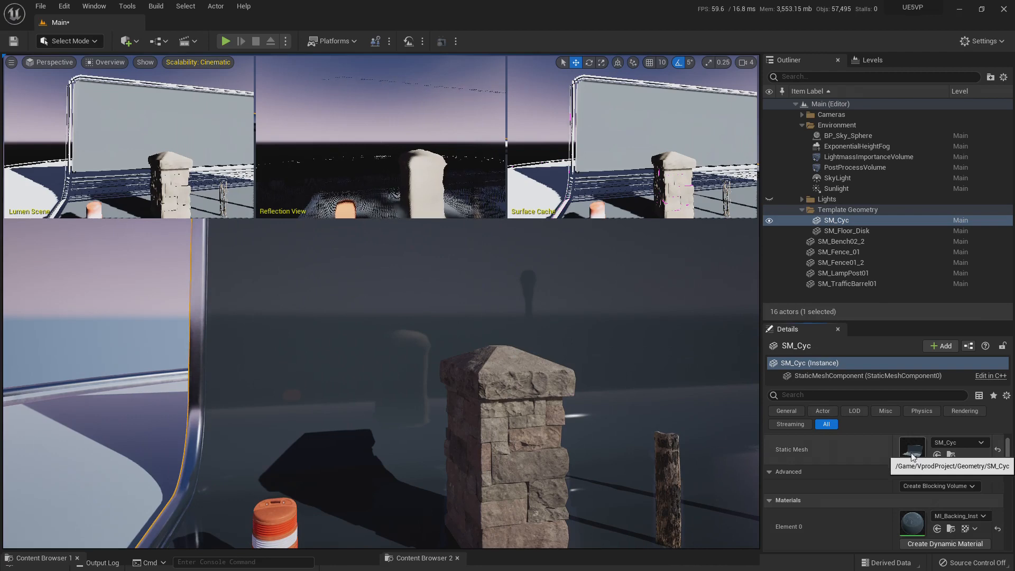
double_click(909, 451)
drag(829, 280, 675, 206)
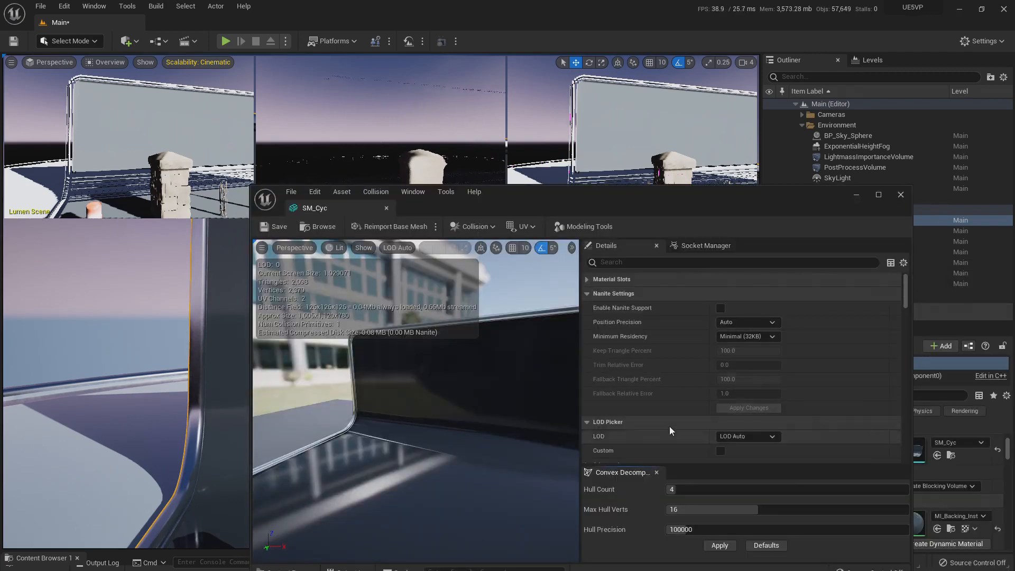
scroll(674, 419, down, 10)
scroll(679, 415, down, 4)
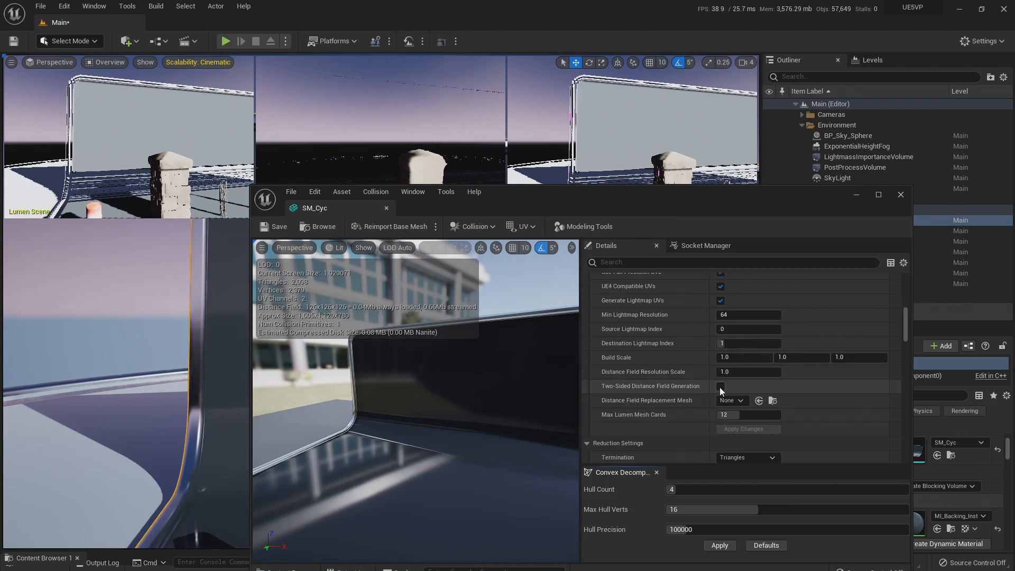
drag(529, 196, 621, 242)
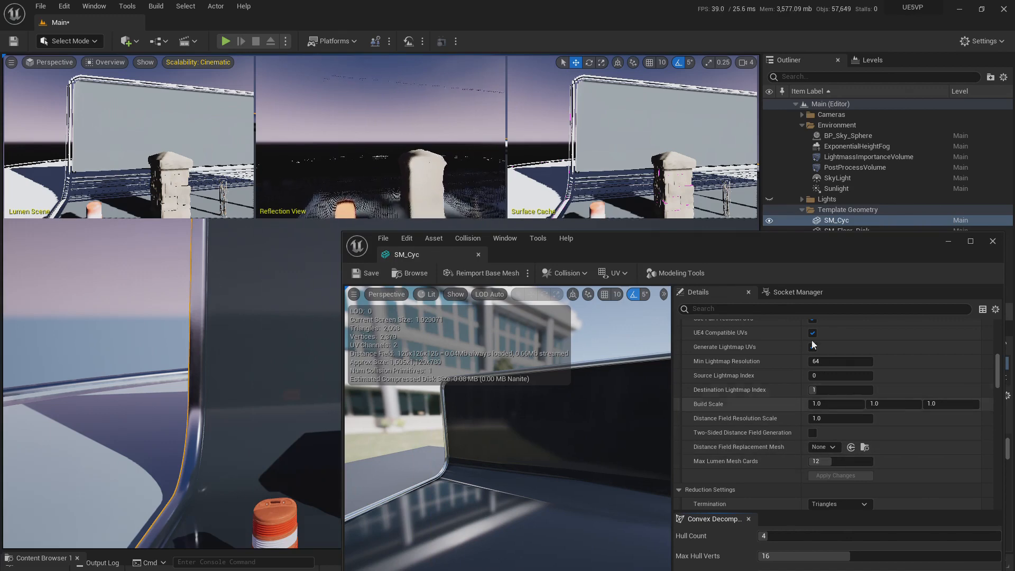
alt+drag(265, 372, 130, 343)
Open the MI_Backing_Inst material used by the backdrop's Section 0 and examine its Two Sided property override
scroll(799, 433, up, 10)
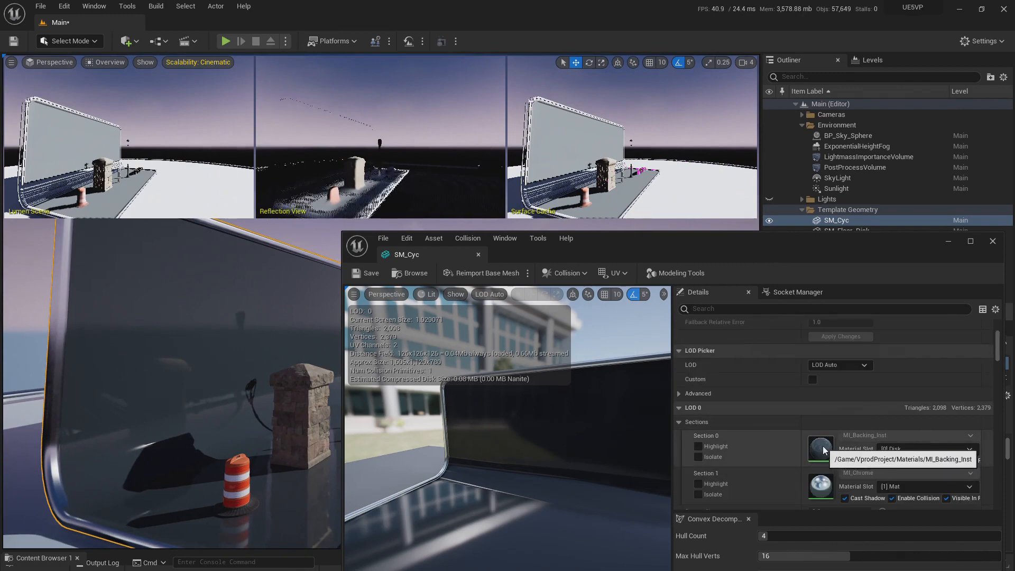
double_click(823, 445)
scroll(690, 423, down, 3)
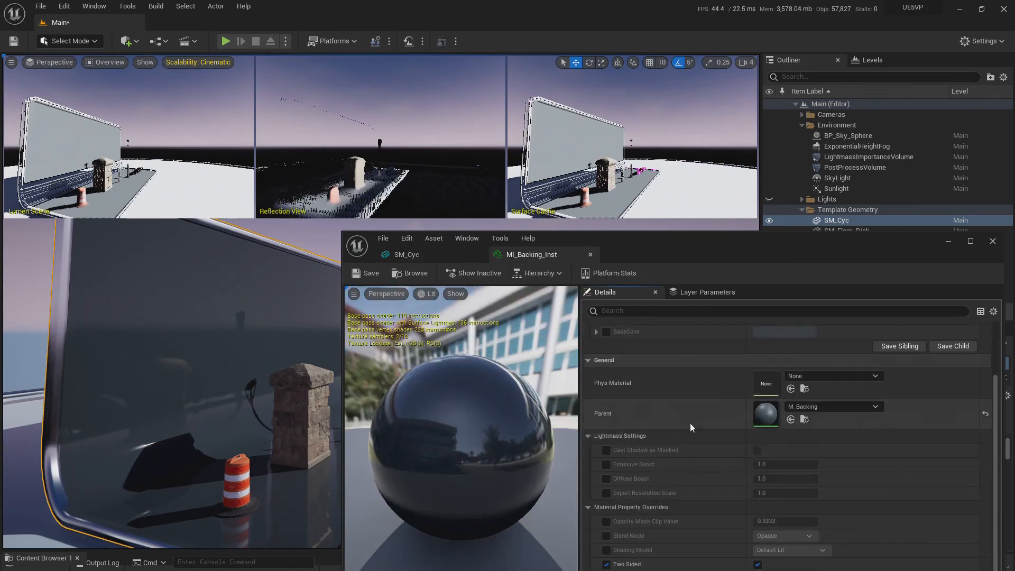
drag(712, 246, 693, 135)
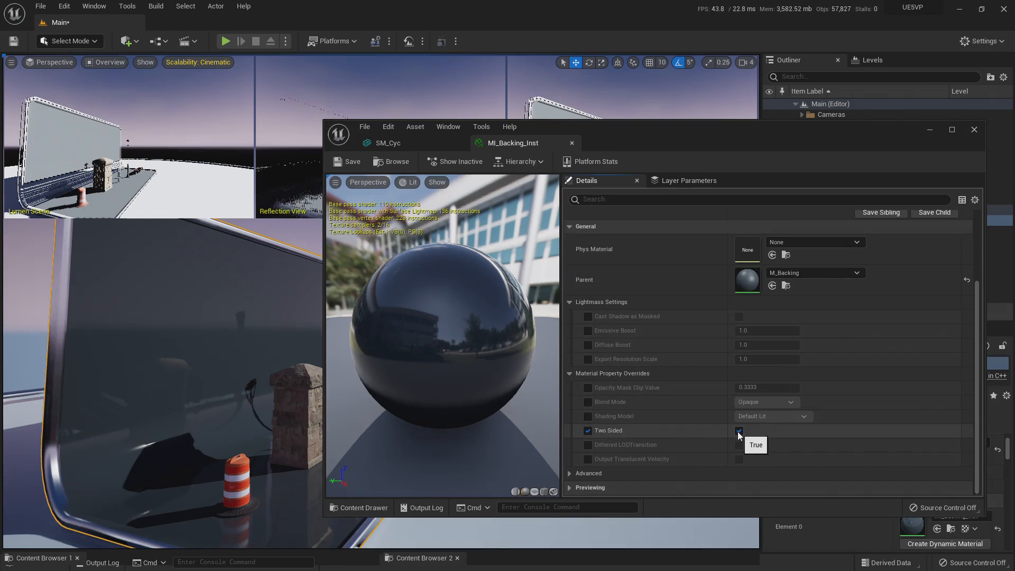
Return to the SM_Cyc mesh and view its backing surface from another angle
click(423, 142)
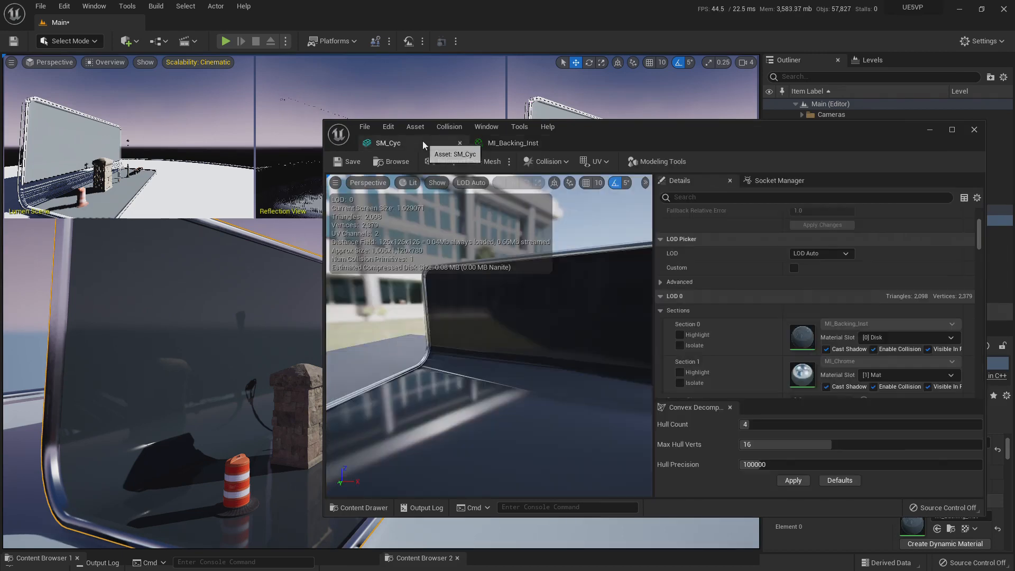
right_drag(562, 347, 620, 354)
right_drag(506, 292, 505, 289)
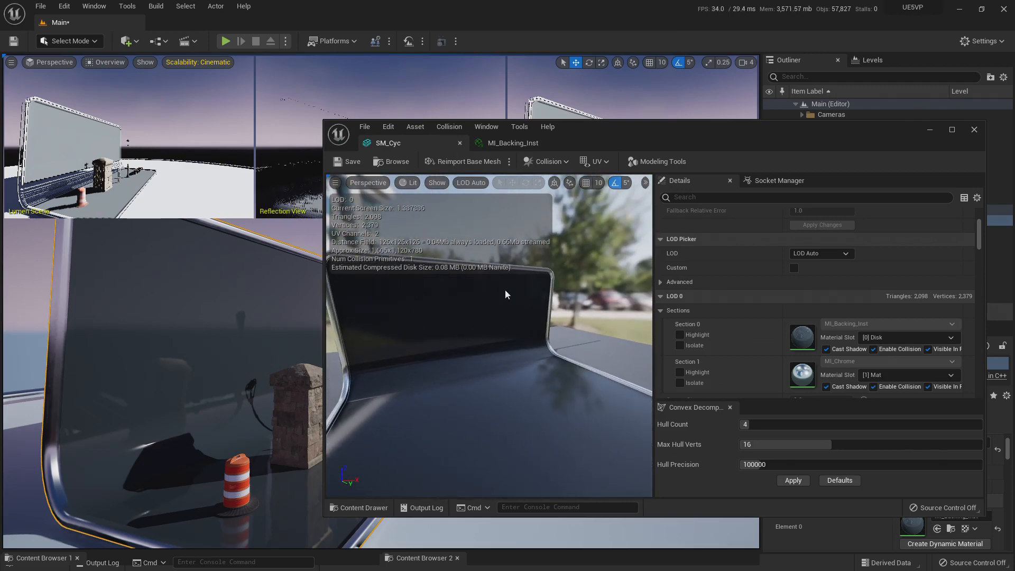
Turn off the Two Sided value in the MI_Backing_Inst material and inspect the backdrop from behind and in front in the level
click(512, 142)
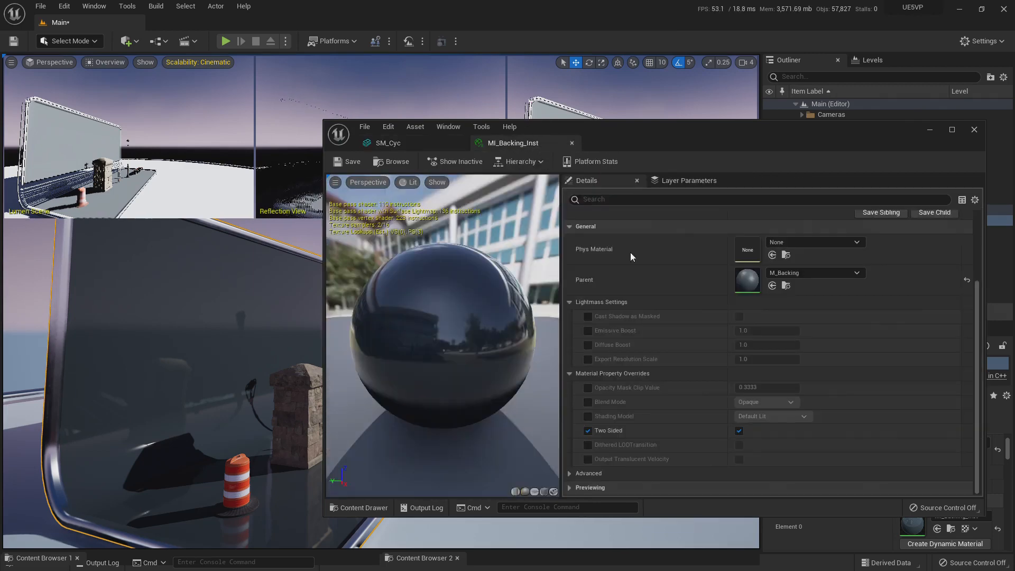
click(740, 432)
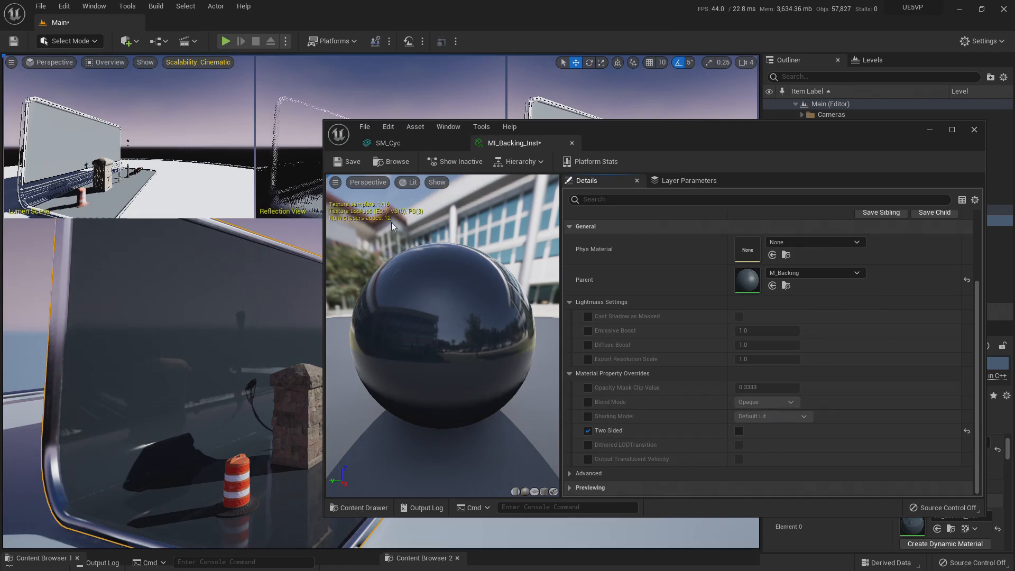
right_drag(151, 305, 233, 305)
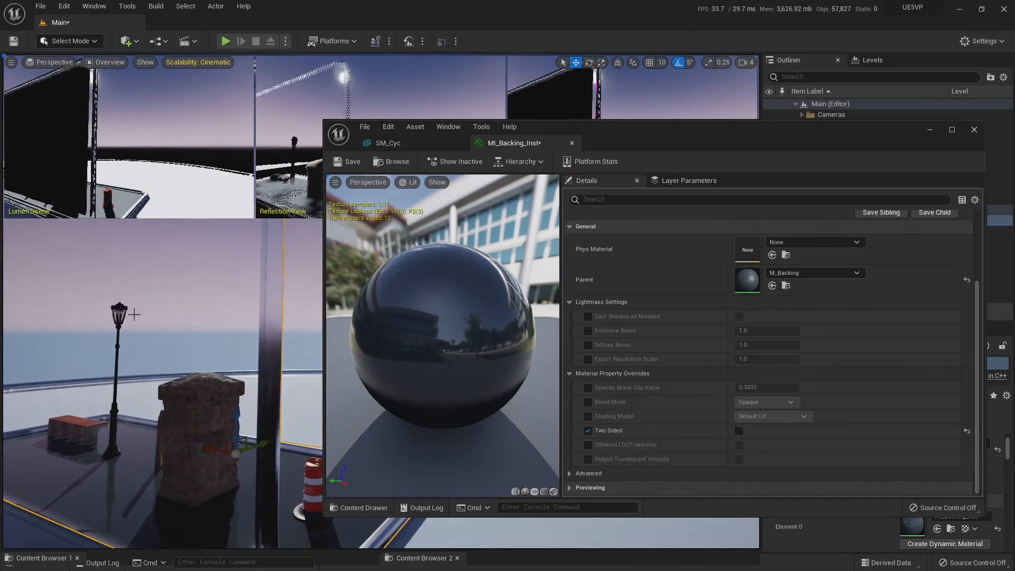
alt+drag(107, 391, 323, 387)
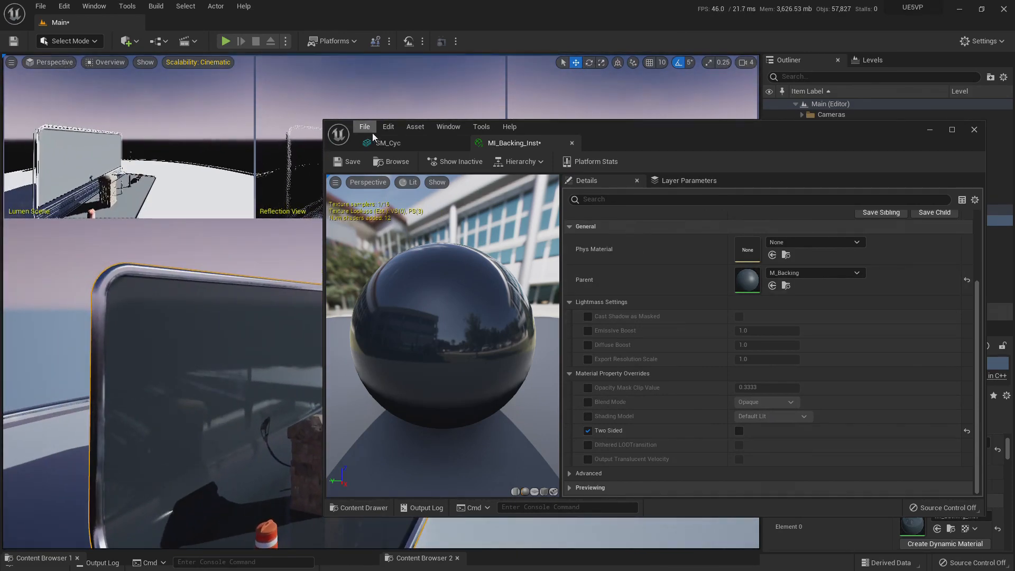
Set the SM_Cyc mesh's Distance Field Resolution Scale to 2.0 and apply the change, closing the convex decomposition settings for more room
click(396, 143)
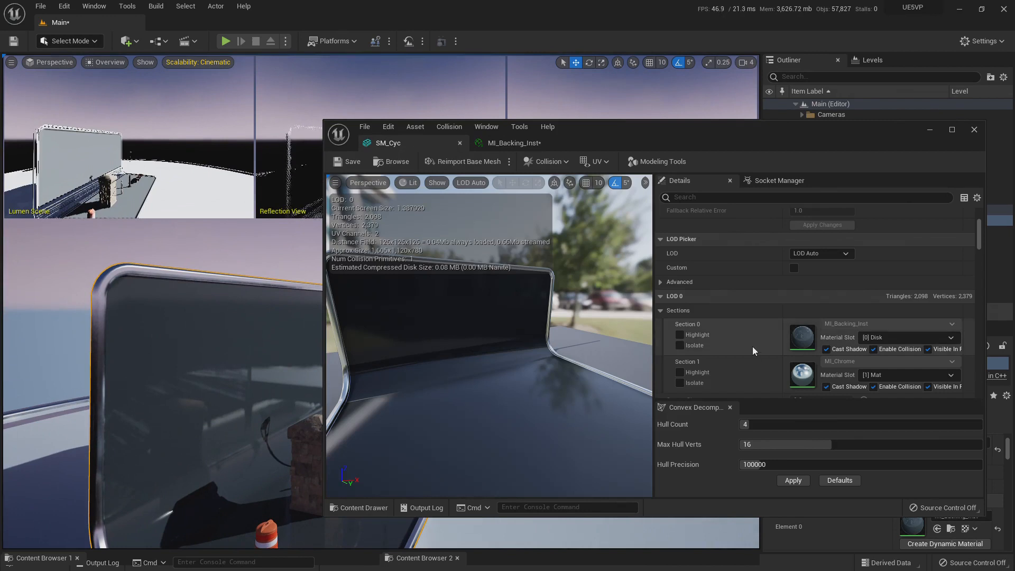
scroll(733, 336, down, 3)
click(730, 407)
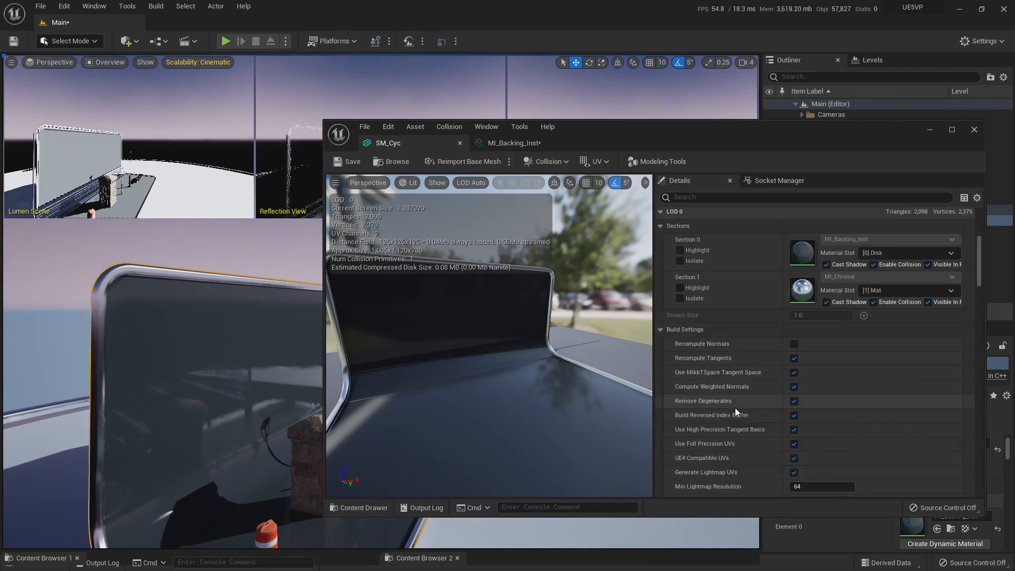
scroll(737, 402, down, 5)
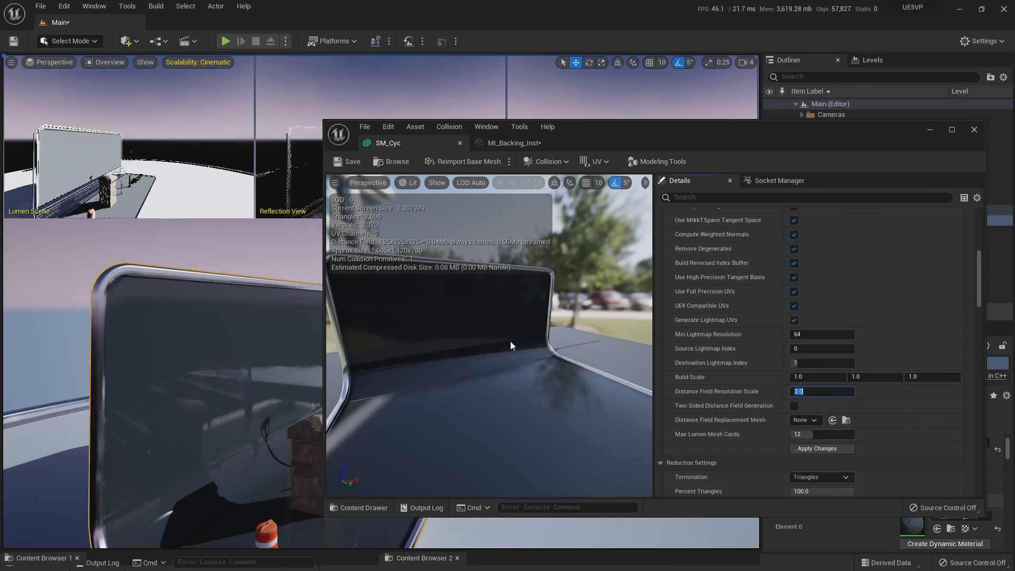
click(841, 450)
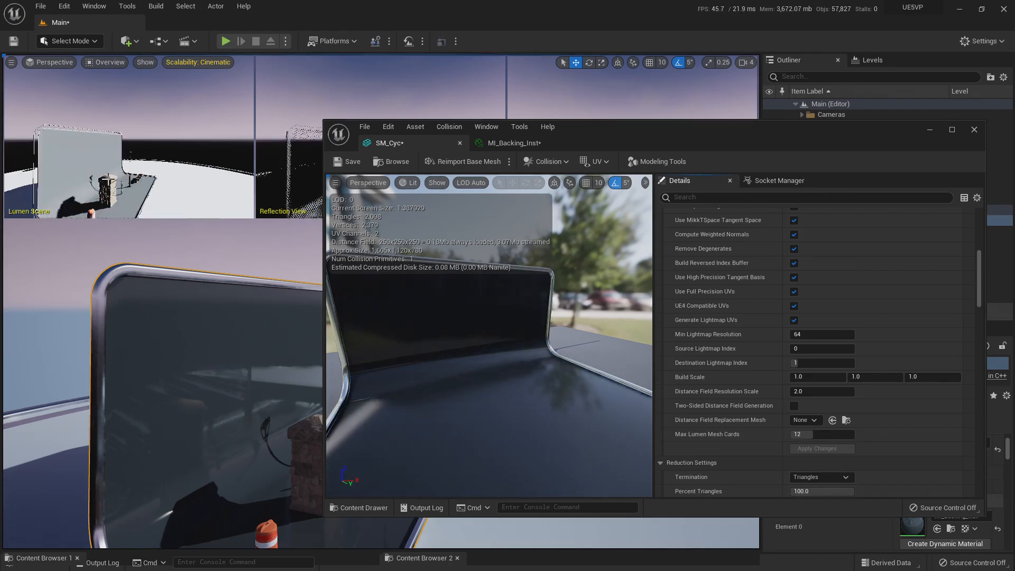
Examine the backdrop's edges, curved wall, and reflections up close in the level and the Lumen previews
right_drag(101, 203, 248, 456)
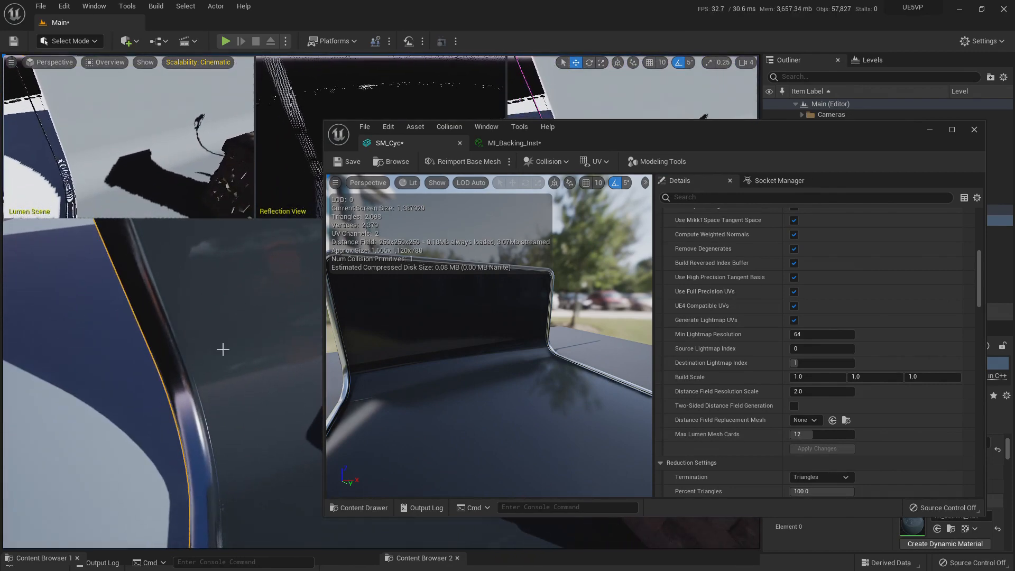
right_drag(180, 248, 187, 257)
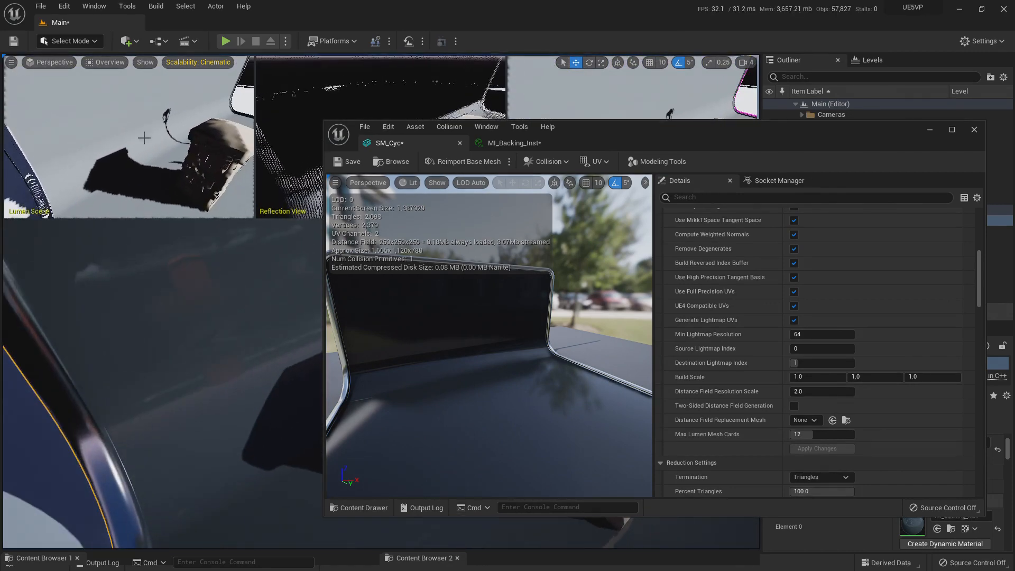
right_drag(209, 366, 42, 229)
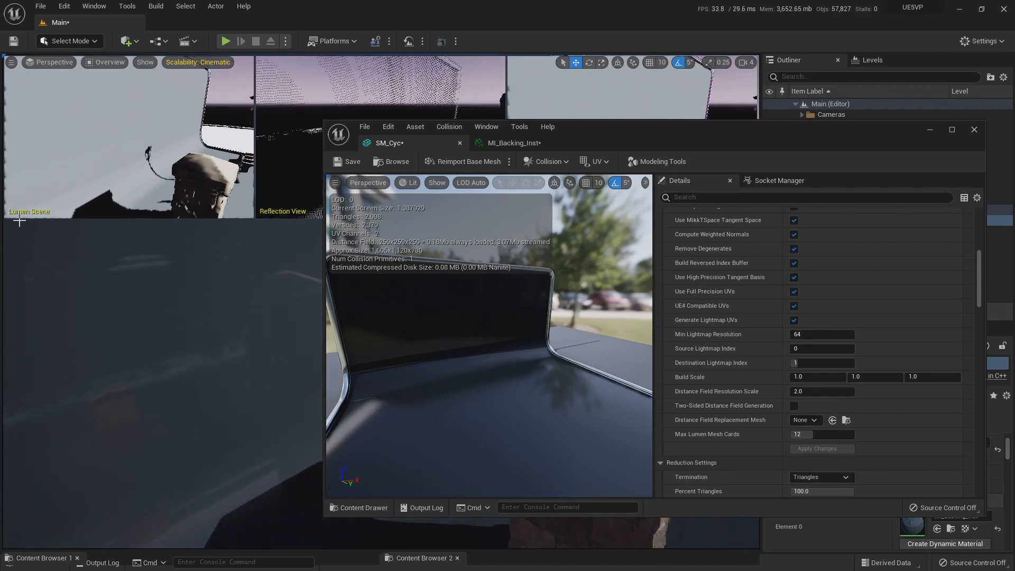
right_drag(108, 254, 84, 267)
drag(634, 137, 684, 290)
right_drag(185, 360, 169, 376)
mouse_move(375, 134)
right_down()
mouse_move(364, 133)
mouse_move(375, 133)
right_up()
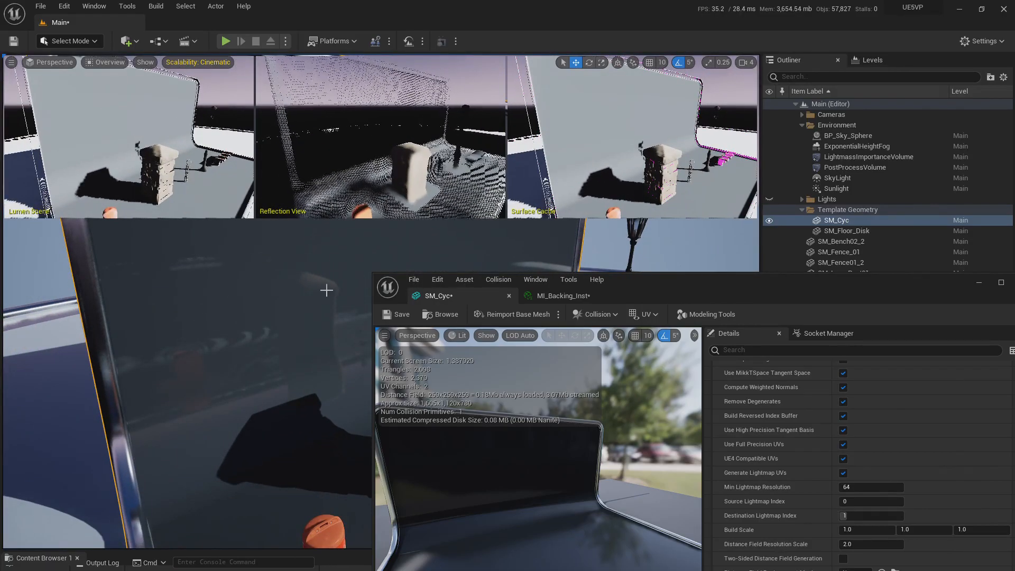
mouse_move(308, 332)
right_down()
mouse_move(280, 333)
mouse_move(311, 329)
right_up()
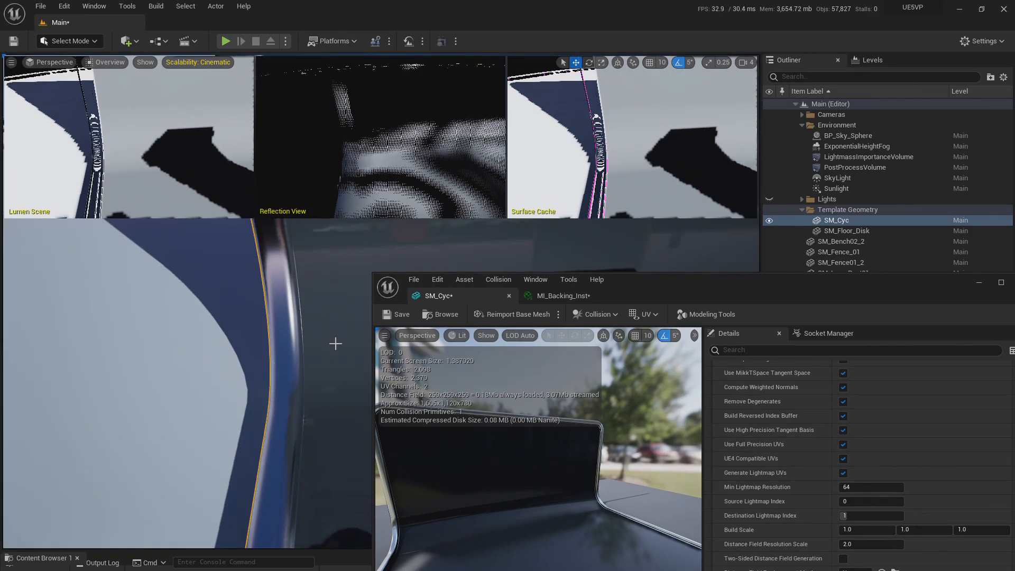
drag(718, 282, 503, 182)
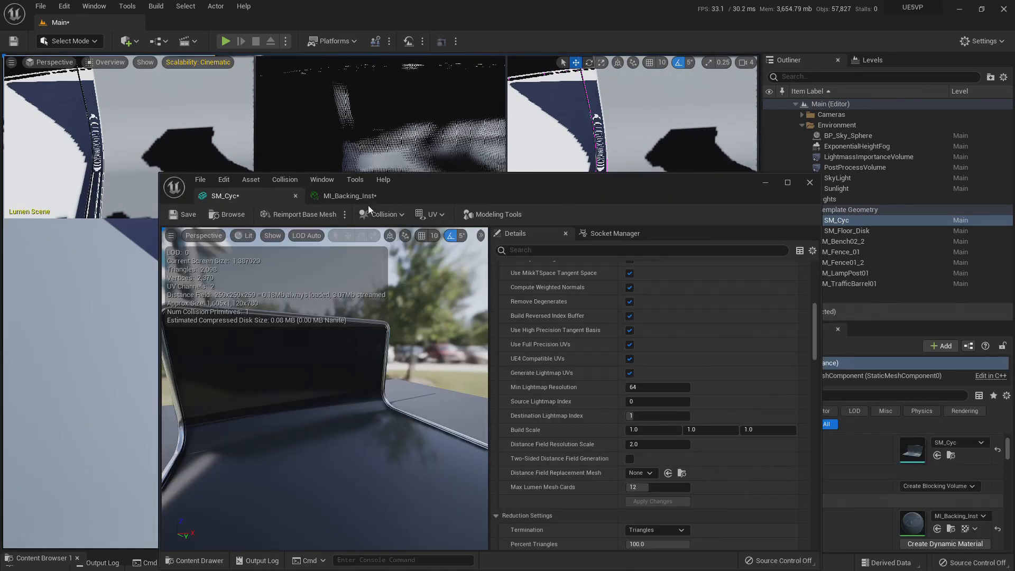
Open the MI_Chrome material from SM_Cyc's Section 1 and turn off its Two Sided value
scroll(624, 422, up, 5)
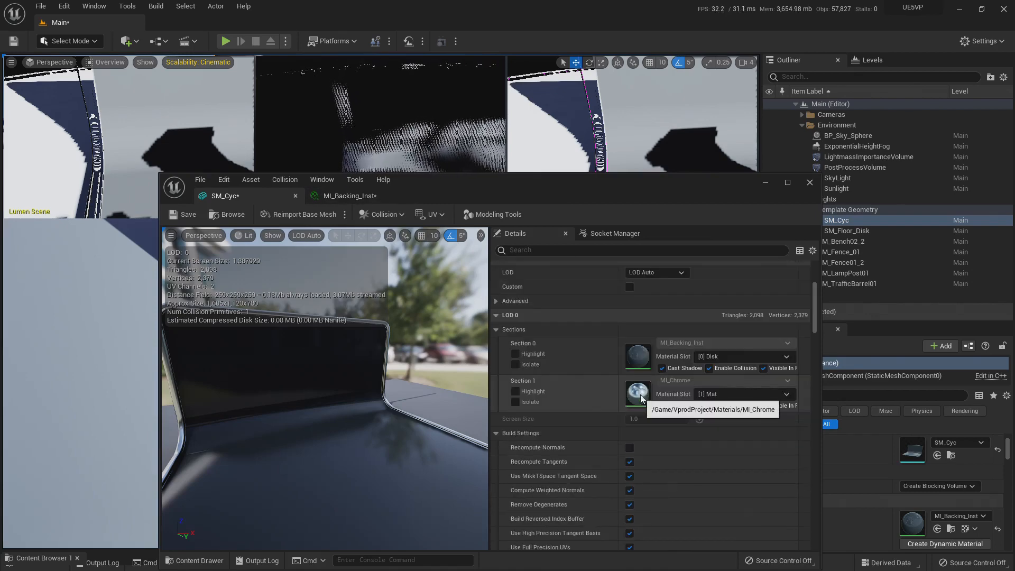
double_click(638, 359)
scroll(576, 342, down, 3)
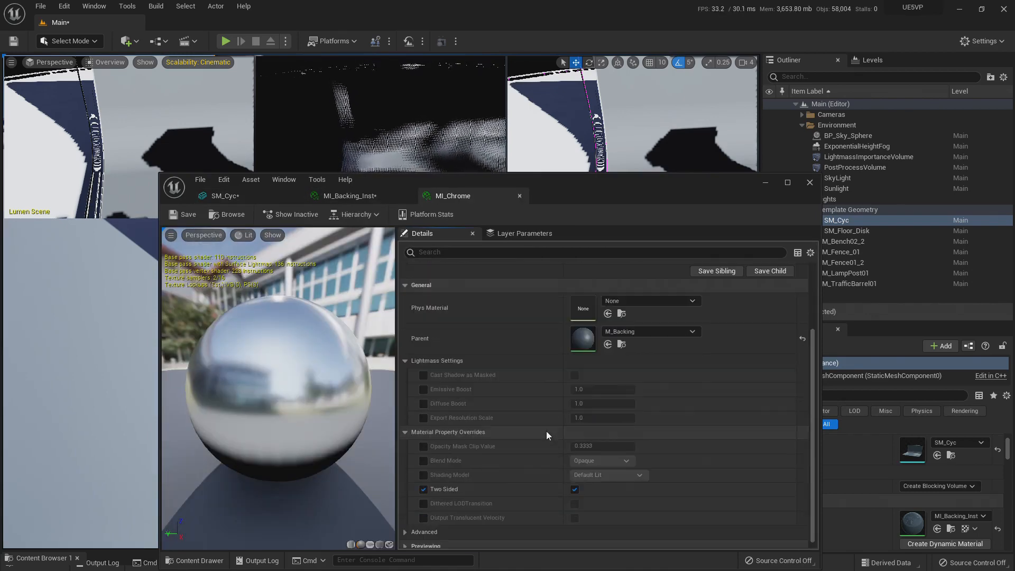
click(575, 483)
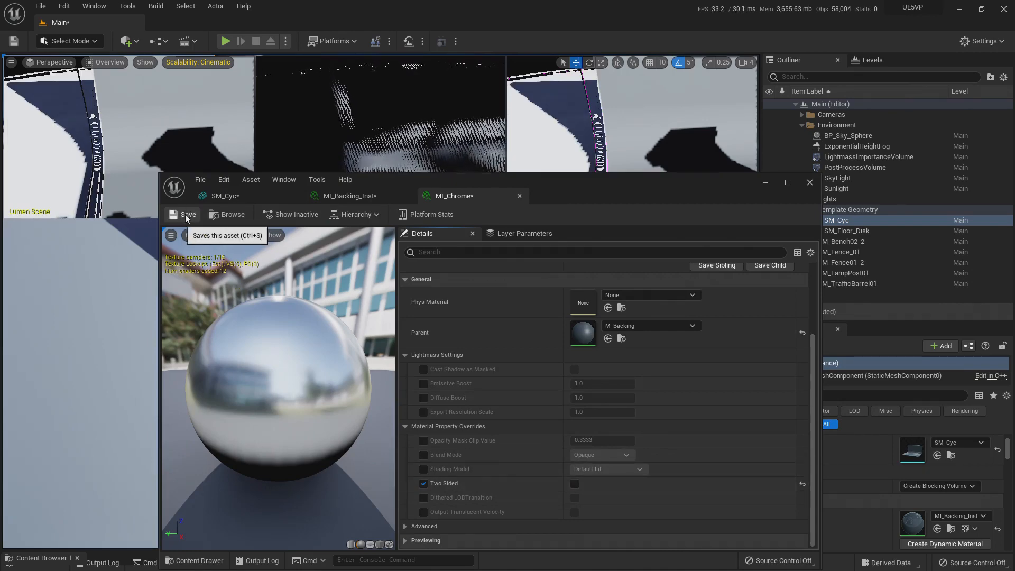
Return to the SM_Cyc mesh, set its Distance Field Resolution Scale to 1.0, and apply the change
click(225, 195)
scroll(591, 403, down, 6)
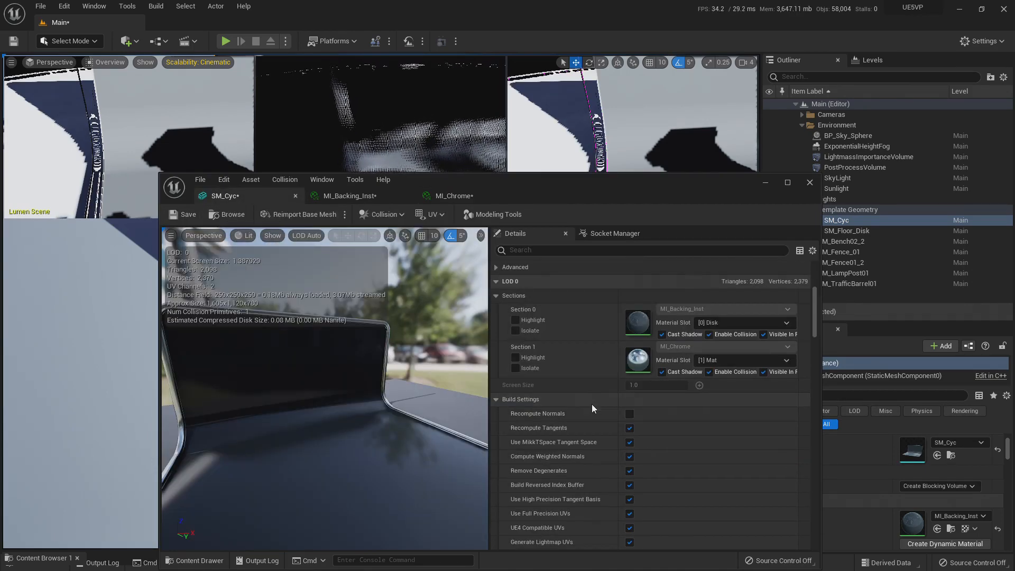
scroll(594, 404, down, 4)
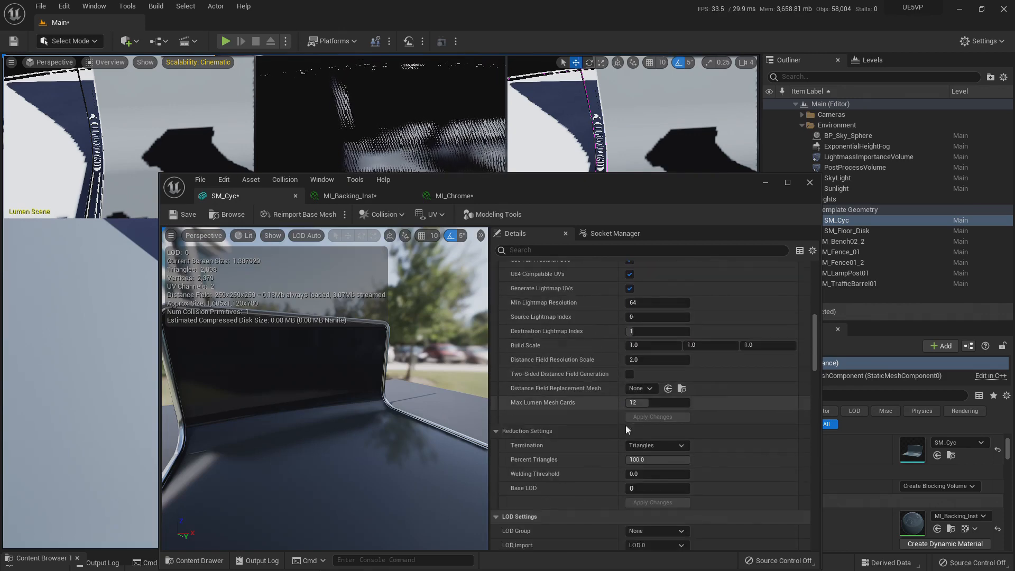
click(641, 361)
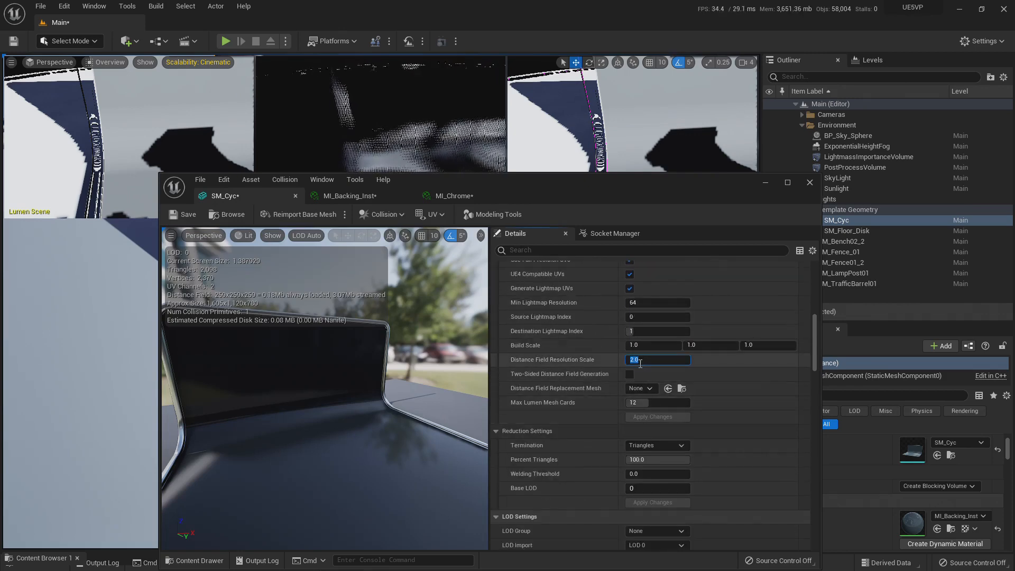
key(Return)
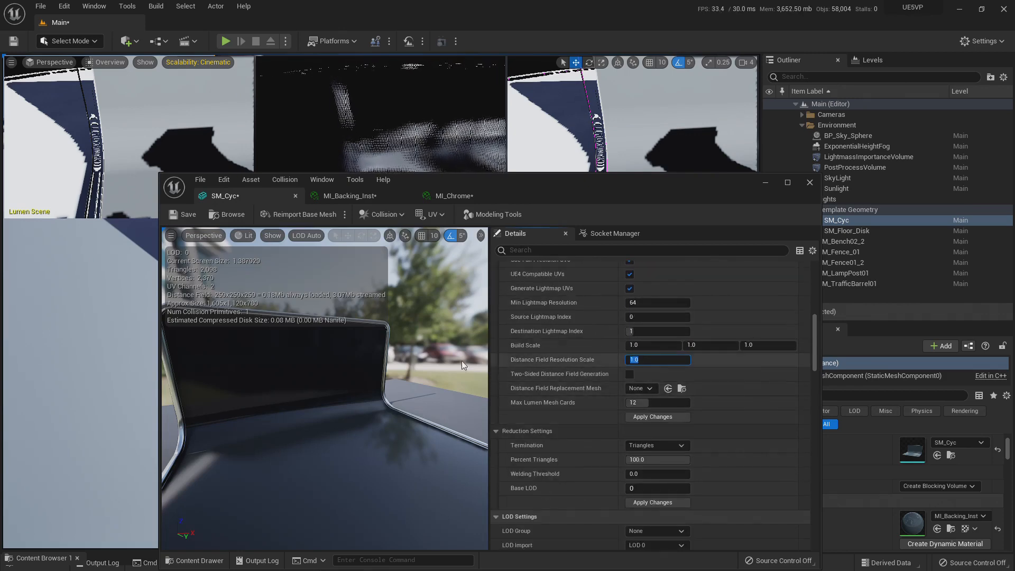
click(654, 416)
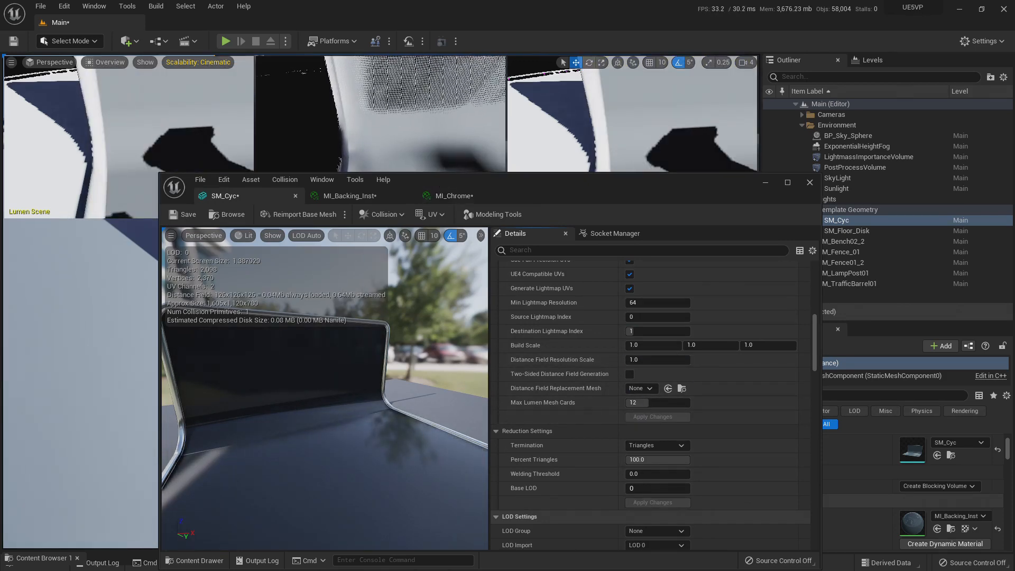
Move the mesh editor clear of the level view and examine the backdrop and props in the level and Lumen previews
drag(442, 183, 513, 383)
right_drag(406, 197, 478, 259)
key(s)
key(w)
key(s)
right_drag(431, 317, 432, 270)
alt+drag(433, 270, 404, 245)
alt+drag(370, 146, 376, 144)
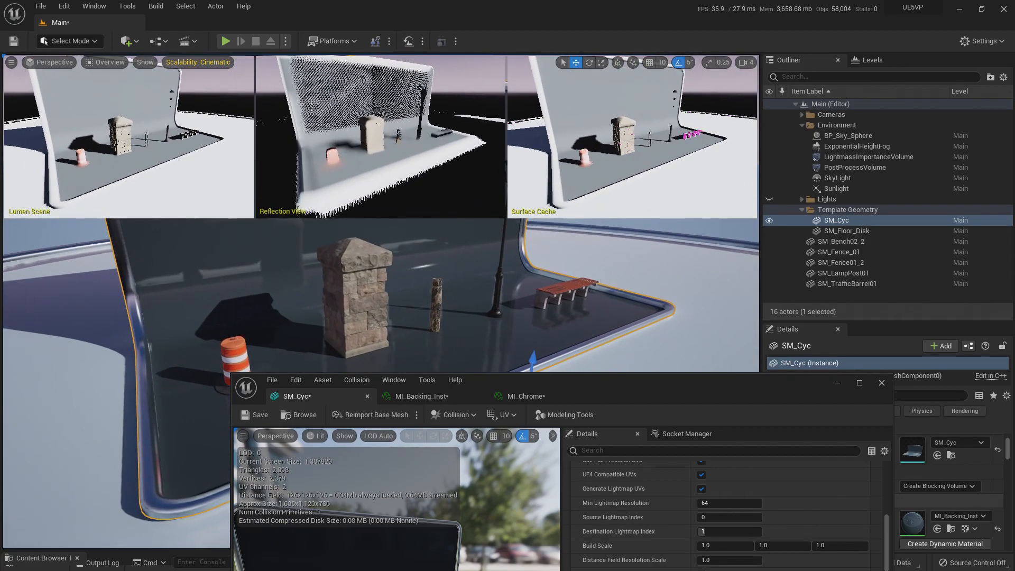
alt+drag(434, 301, 449, 259)
Set SM_Cyc's Distance Field Resolution Scale to 4.0, apply it, and inspect the backdrop in the Lumen previews
drag(676, 387, 655, 257)
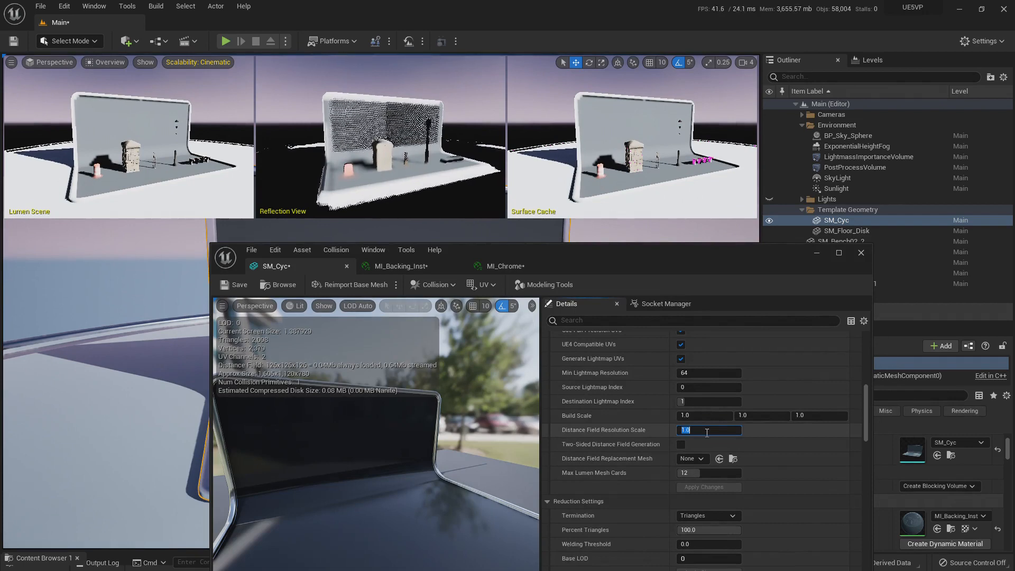
text(4.0)
key(Return)
click(714, 487)
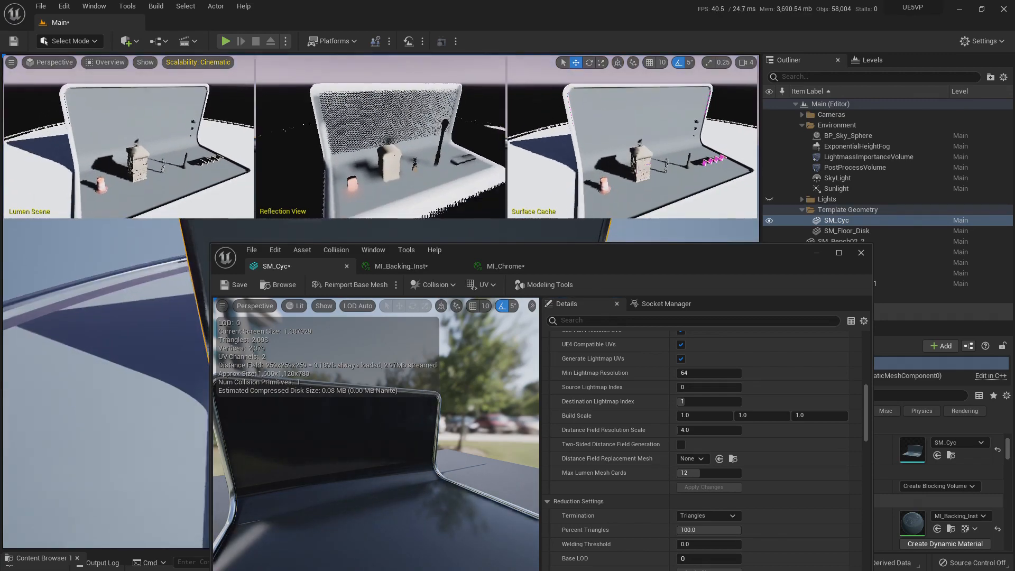
right_drag(87, 153, 70, 184)
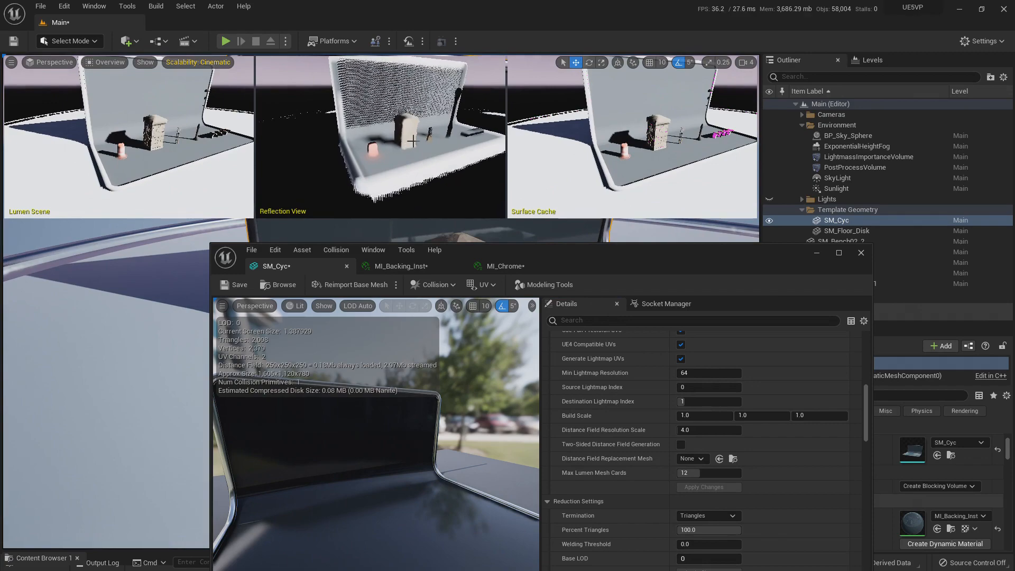
key(w)
right_drag(428, 163, 116, 180)
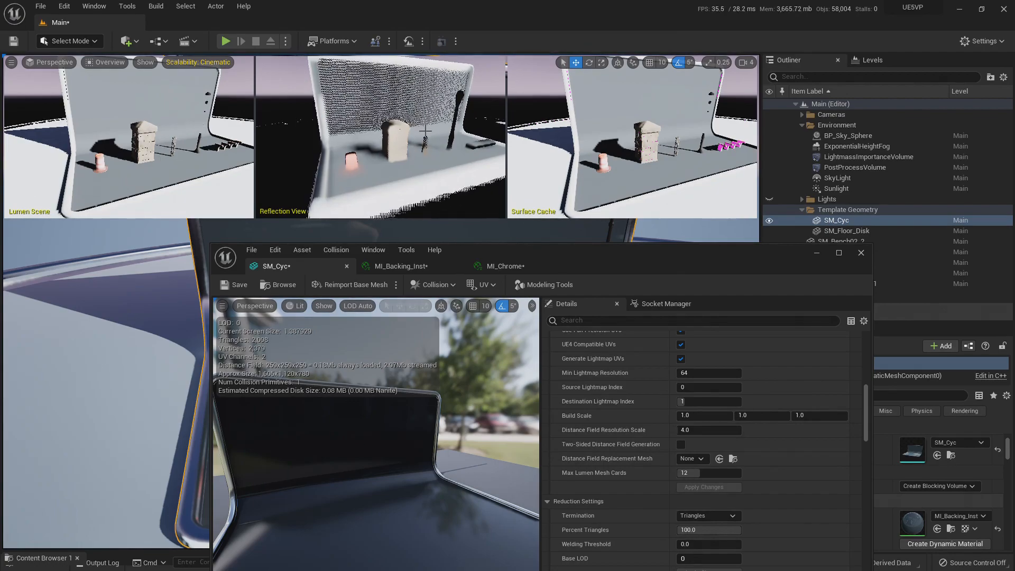
key(a)
right_drag(416, 156, 366, 187)
key(d)
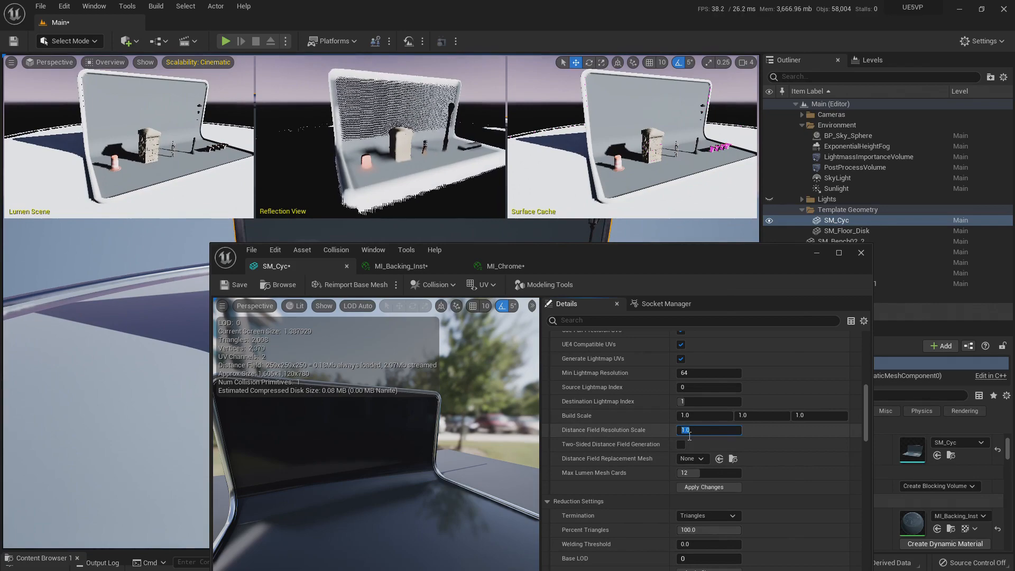
Apply a Distance Field Resolution Scale of 1.0 to SM_Cyc, save the mesh, and inspect the backdrop from the front and behind
click(703, 487)
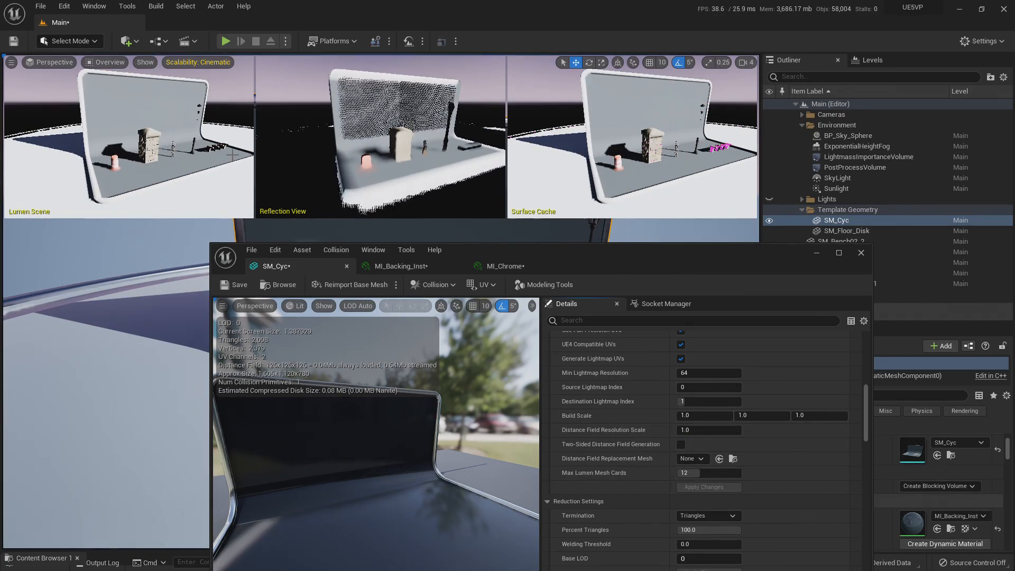
click(237, 287)
right_drag(400, 227, 407, 263)
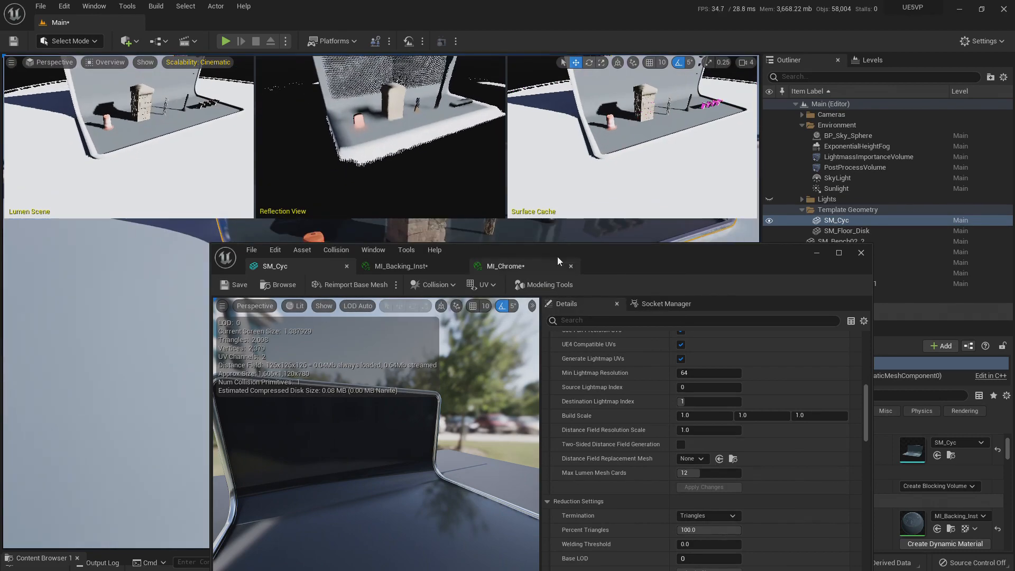
drag(559, 252, 572, 381)
right_drag(401, 238, 449, 180)
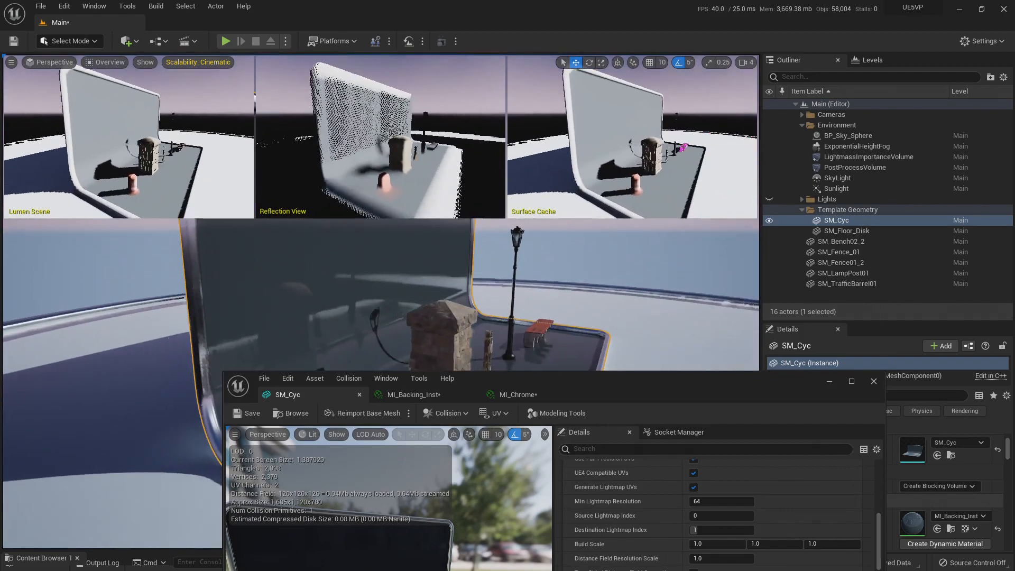
right_drag(391, 259, 433, 264)
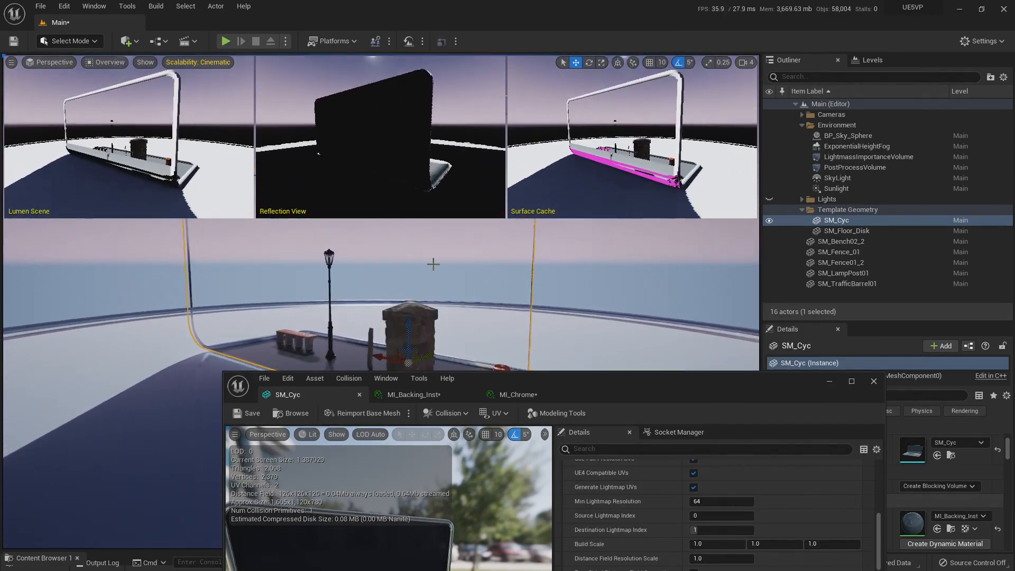
drag(629, 379, 647, 309)
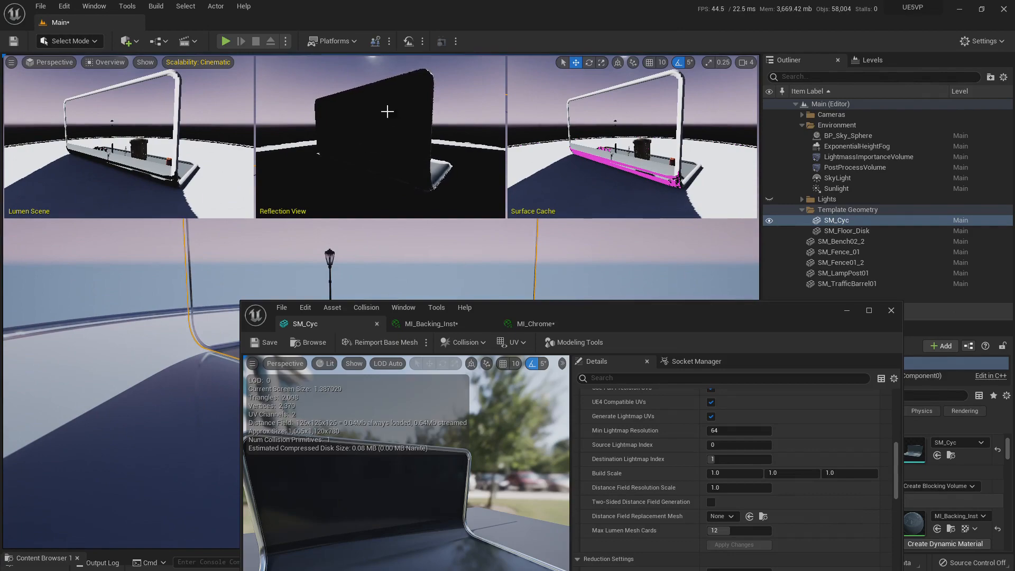
alt+drag(375, 148, 193, 155)
Turn the Two Sided value back on in both the MI_Backing_Inst and MI_Chrome materials
scroll(657, 444, down, 4)
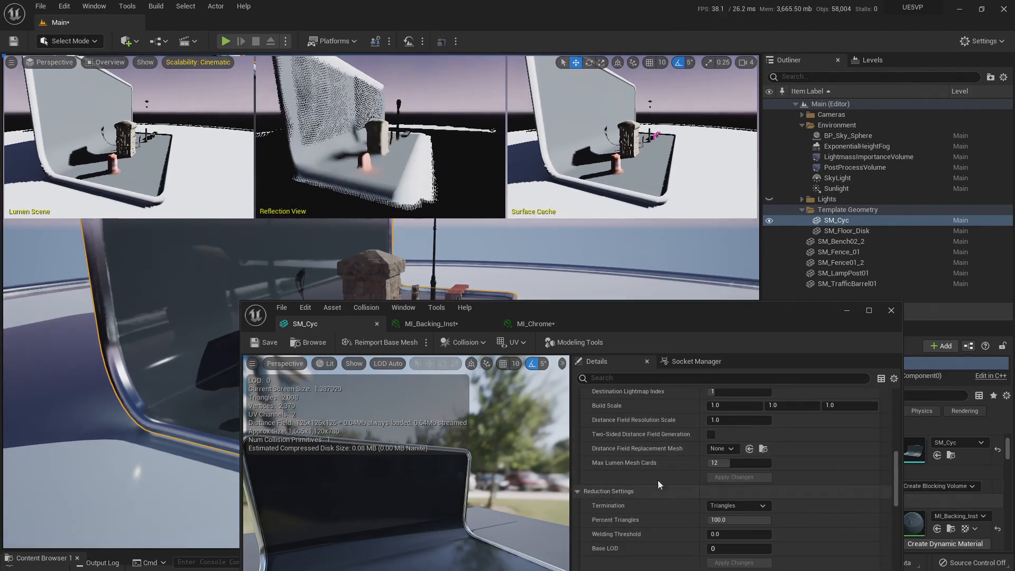
click(427, 323)
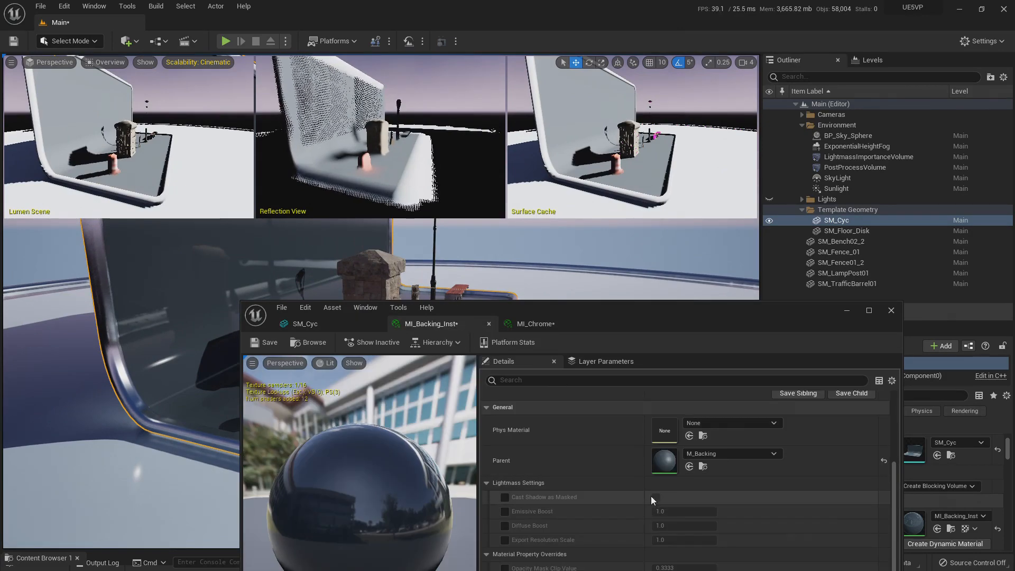
drag(684, 237, 684, 234)
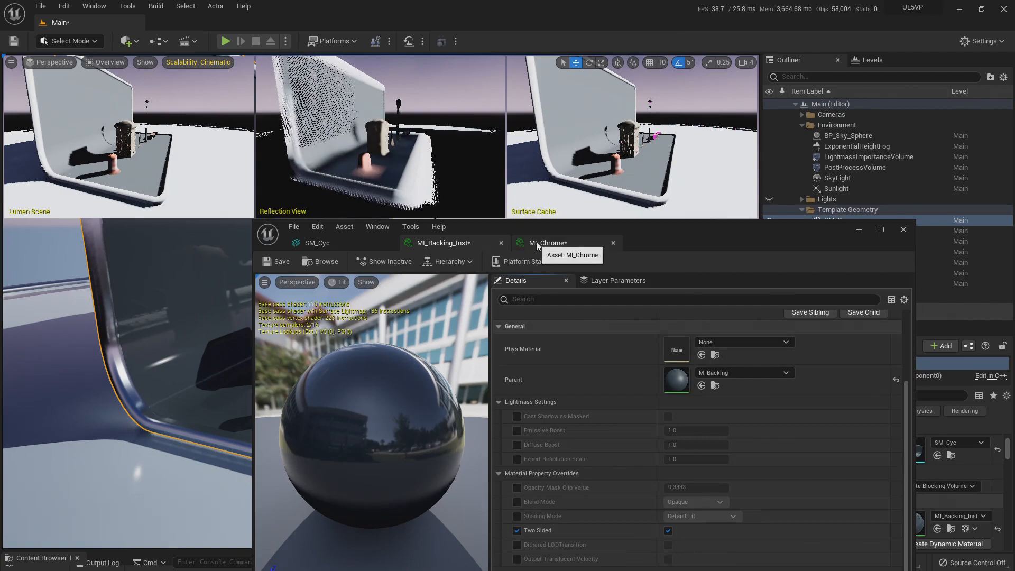
click(555, 243)
click(669, 530)
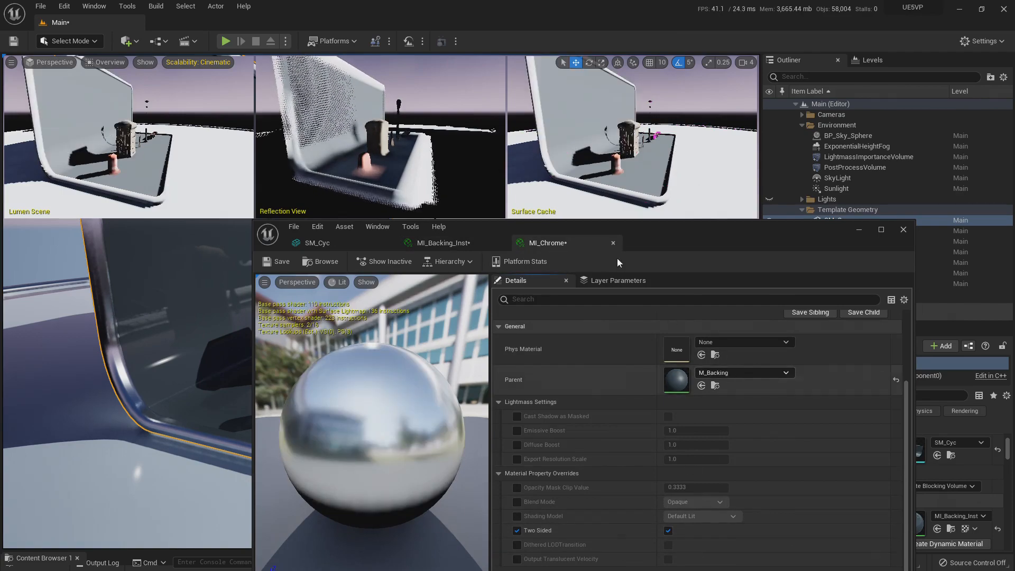
Save the MI_Chrome and MI_Backing_Inst materials and close the asset editor window
click(288, 261)
click(439, 244)
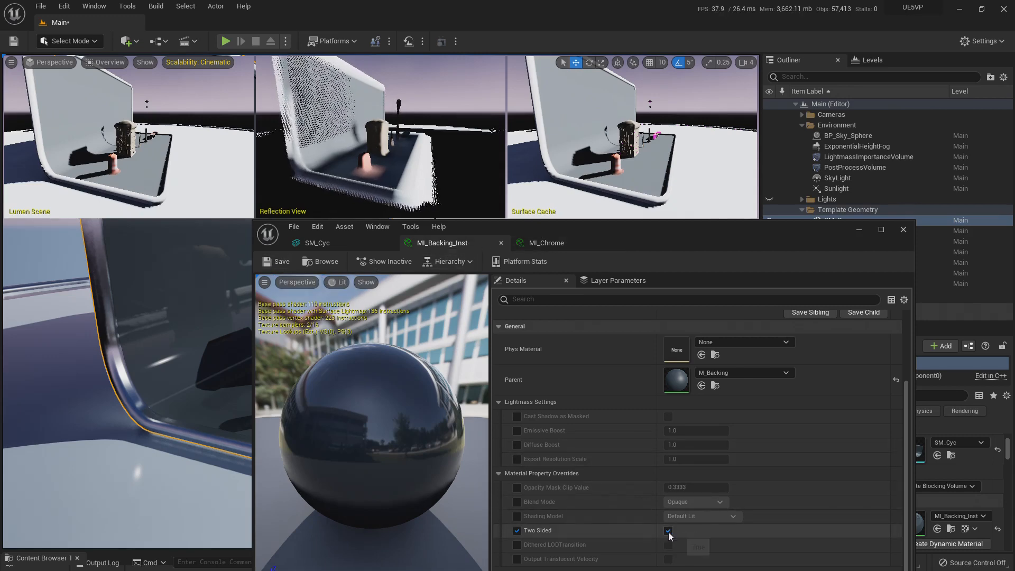
click(331, 242)
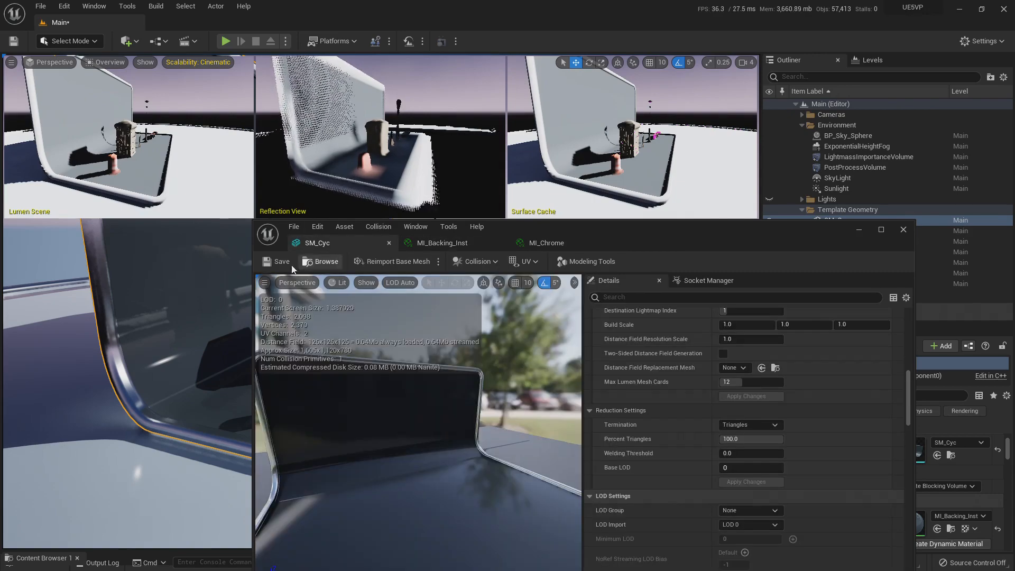
click(903, 229)
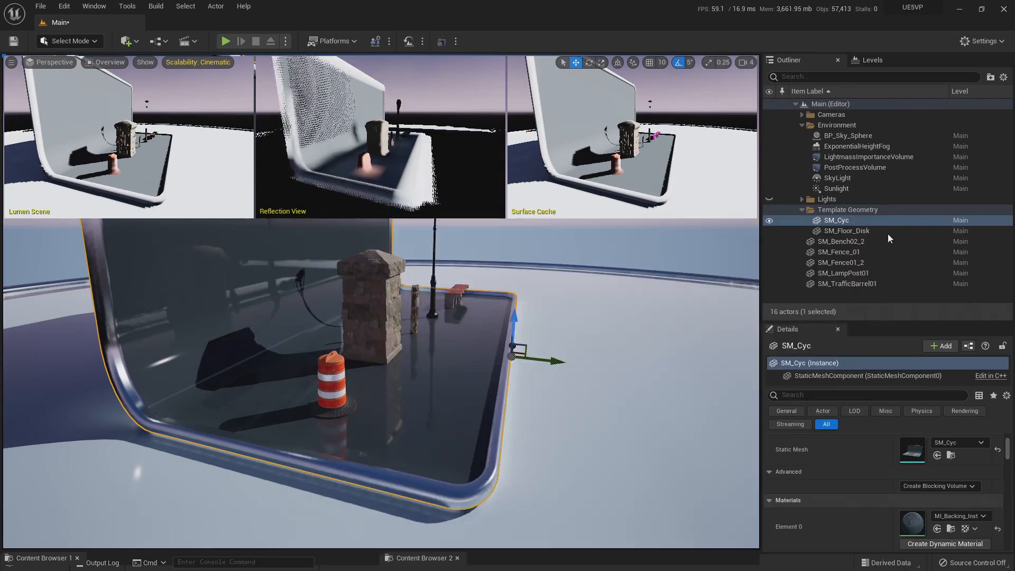
Fly around the backdrop and examine the props and their reflections in the level and Lumen previews
right_drag(407, 353, 359, 333)
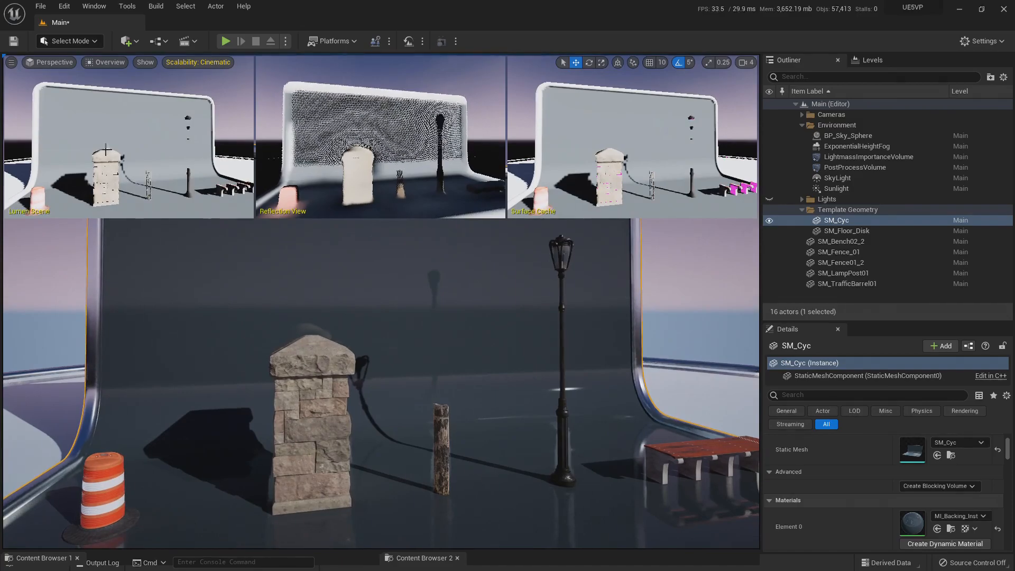
key(s)
right_drag(186, 320, 259, 320)
key(a)
key(w)
key(a)
key(a)
mouse_move(445, 403)
right_down()
mouse_move(486, 399)
mouse_move(439, 403)
right_up()
key(d)
key(a)
key(s)
key(d)
key(w)
key(s)
right_drag(414, 354, 414, 354)
key(s)
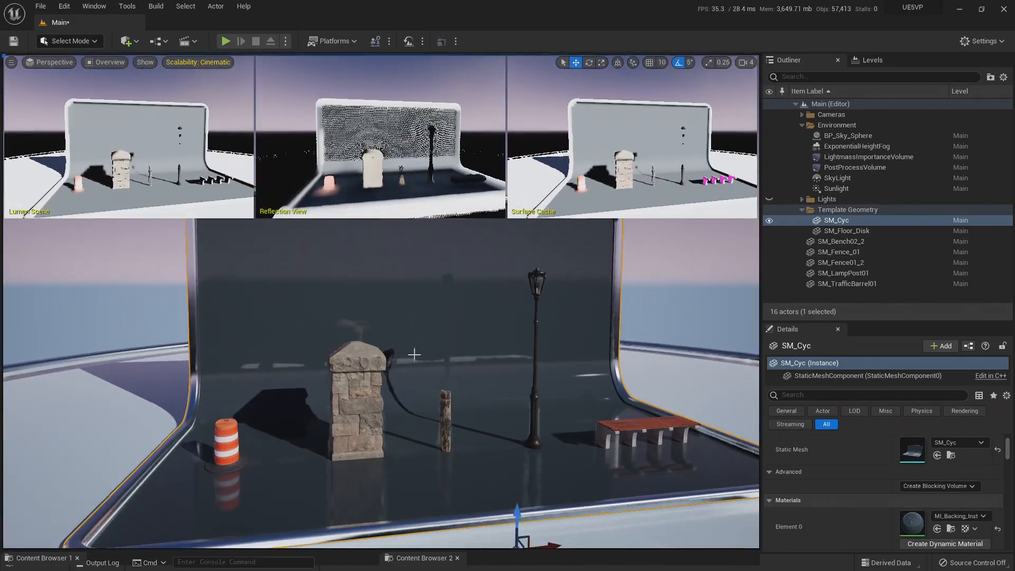
Move in on the wooden fence post and compare its surface in the level with the Lumen previews
key(a)
right_drag(485, 370, 441, 315)
key(s)
key(w)
key(w)
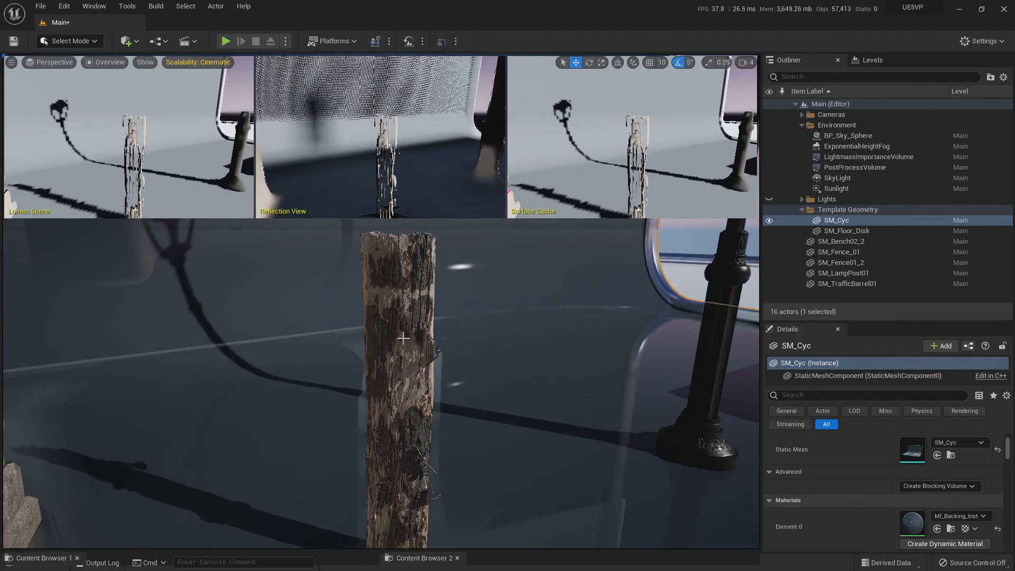
scroll(402, 338, down, 1)
key(d)
right_drag(426, 358, 391, 391)
key(a)
key(e)
key(s)
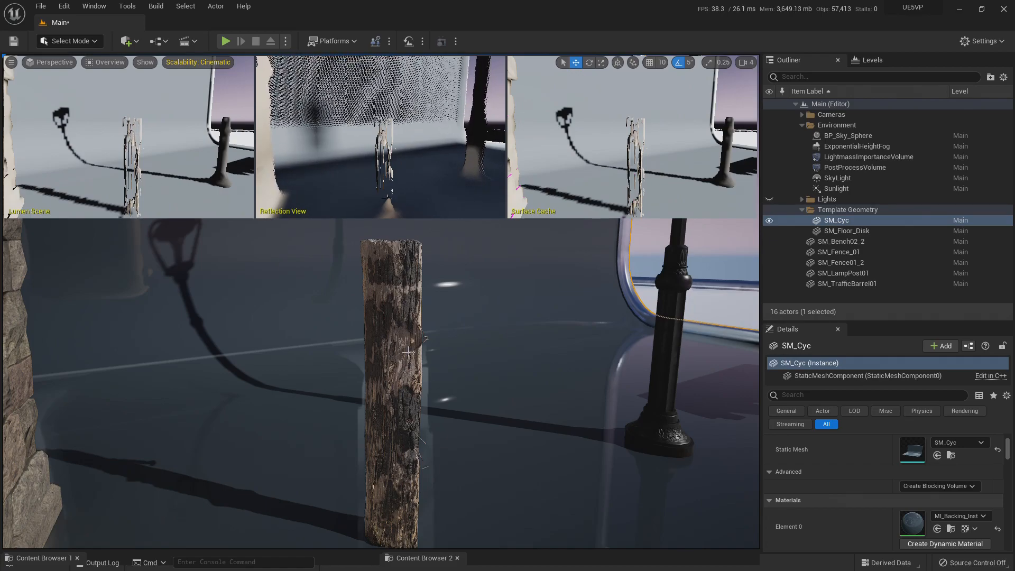
Select the wooden fence post and open its SM_Fence_01 mesh and MI_Fence_01 material for editing
click(391, 320)
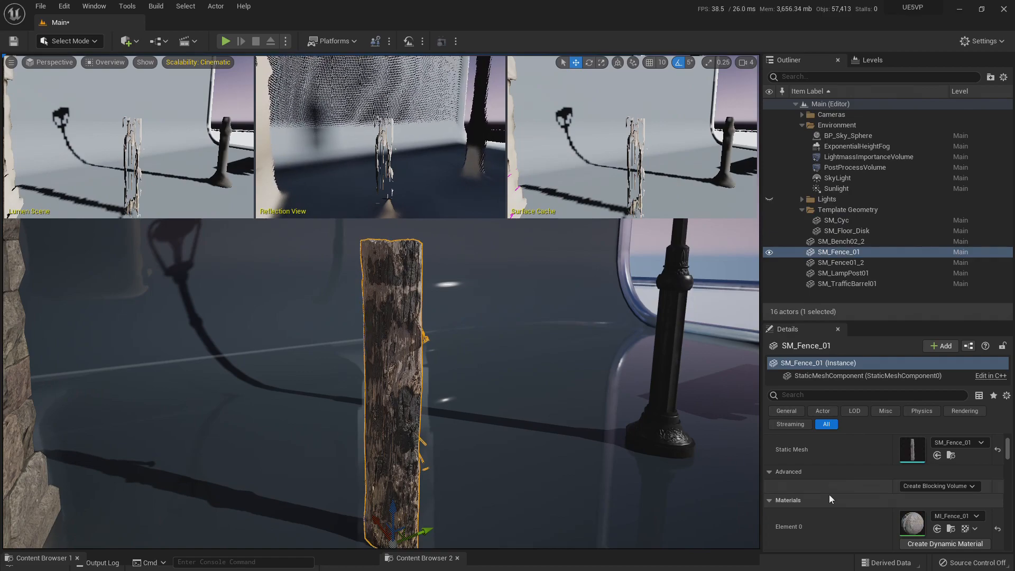
double_click(914, 449)
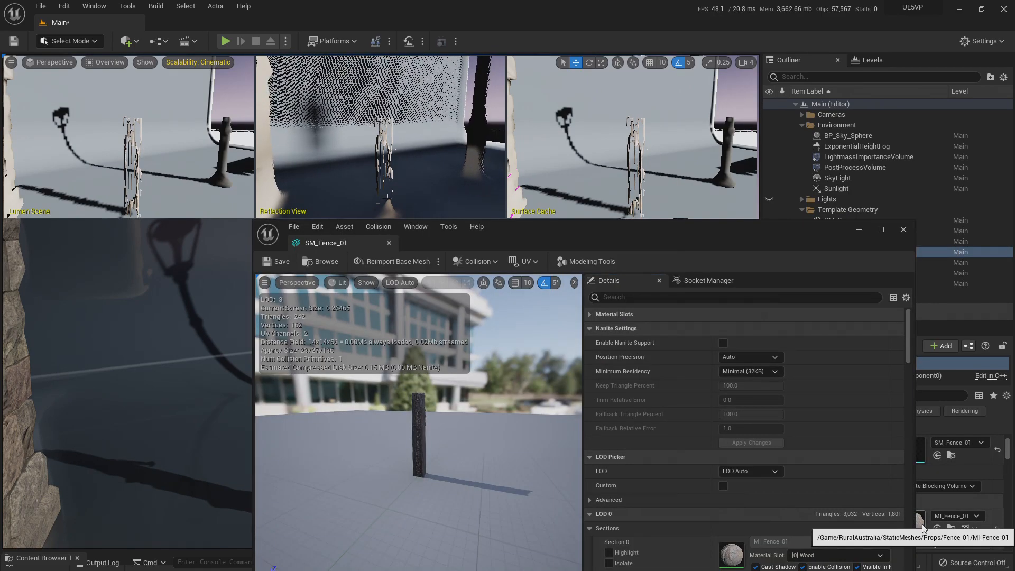
double_click(920, 523)
drag(639, 256, 586, 153)
Enable the Two Sided override in MI_Fence_01 with its value turned off, and return to the SM_Fence_01 mesh
scroll(592, 397, down, 10)
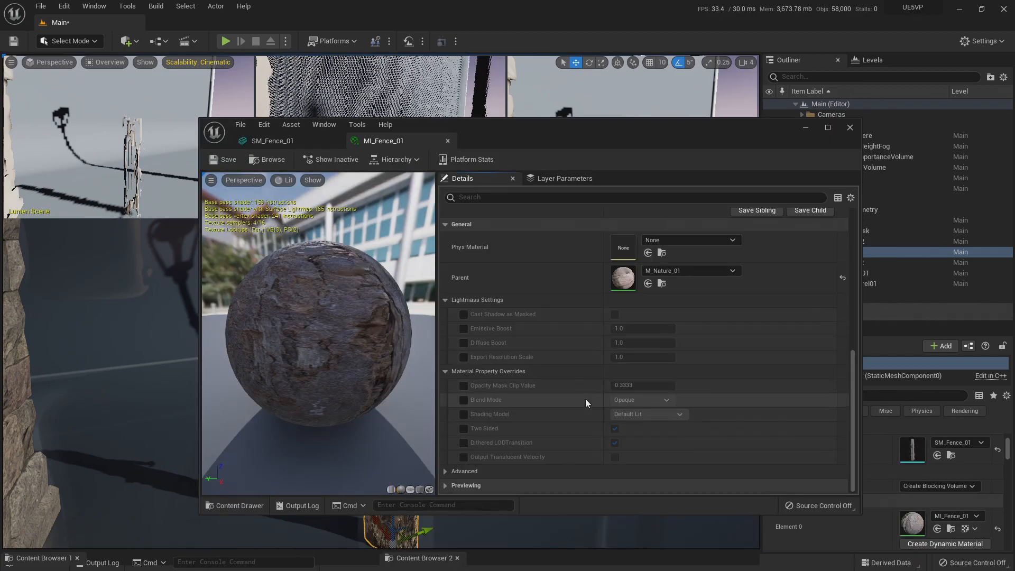
click(464, 428)
click(615, 428)
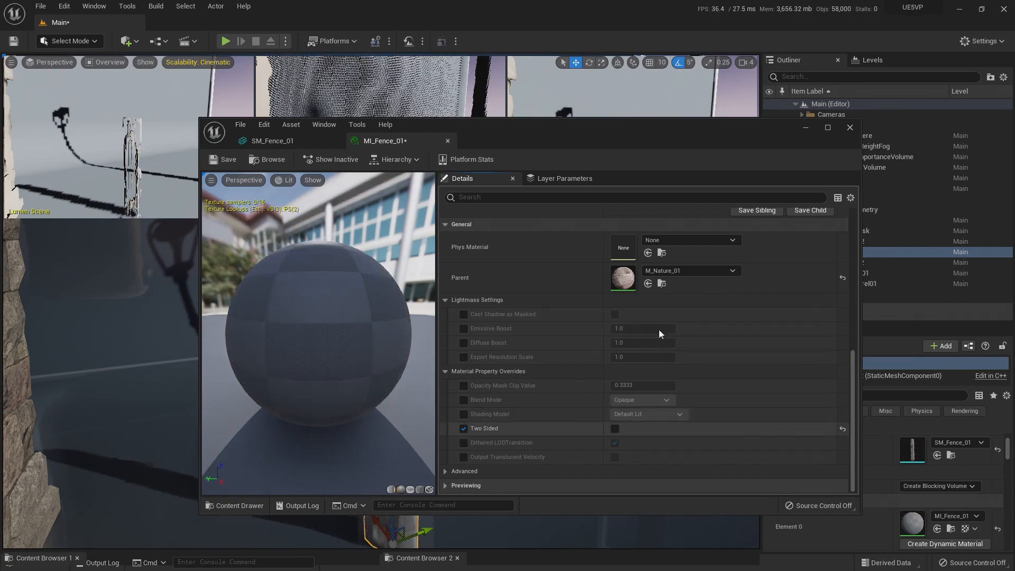
click(289, 141)
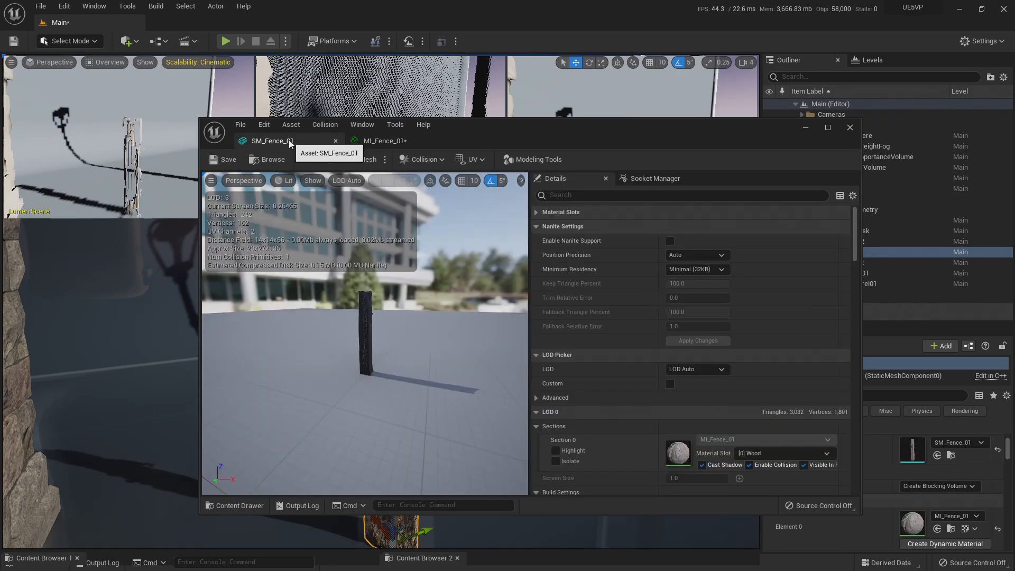
Turn off Two-Sided Distance Field Generation in the build settings of SM_Fence_01 and apply the changes
scroll(601, 333, down, 10)
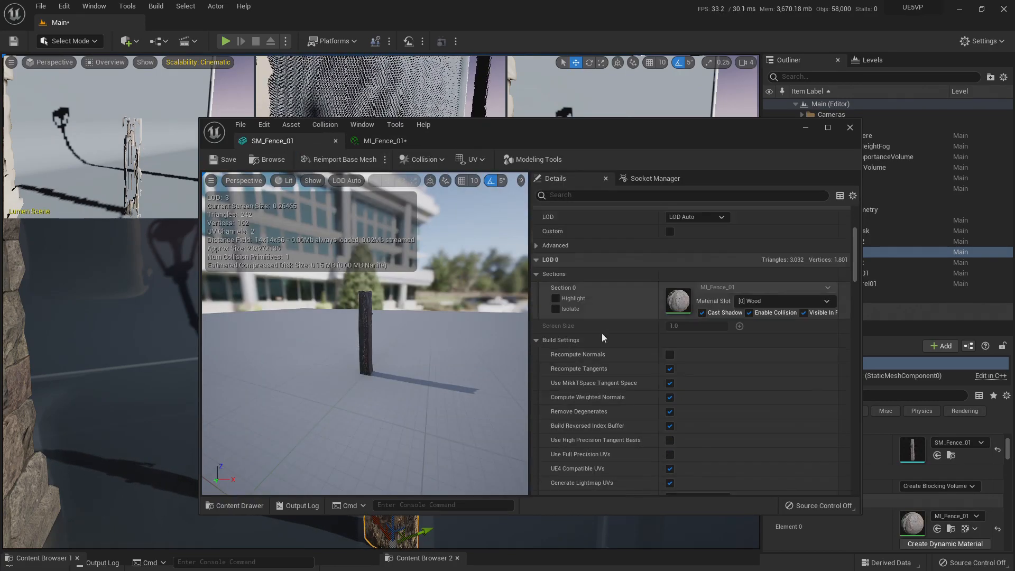
scroll(601, 338, down, 3)
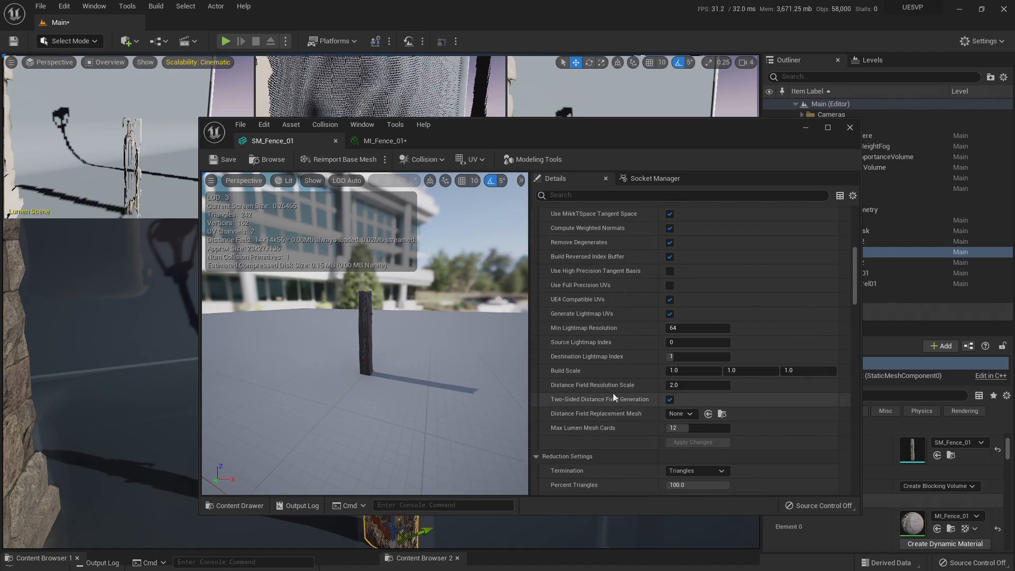
click(670, 400)
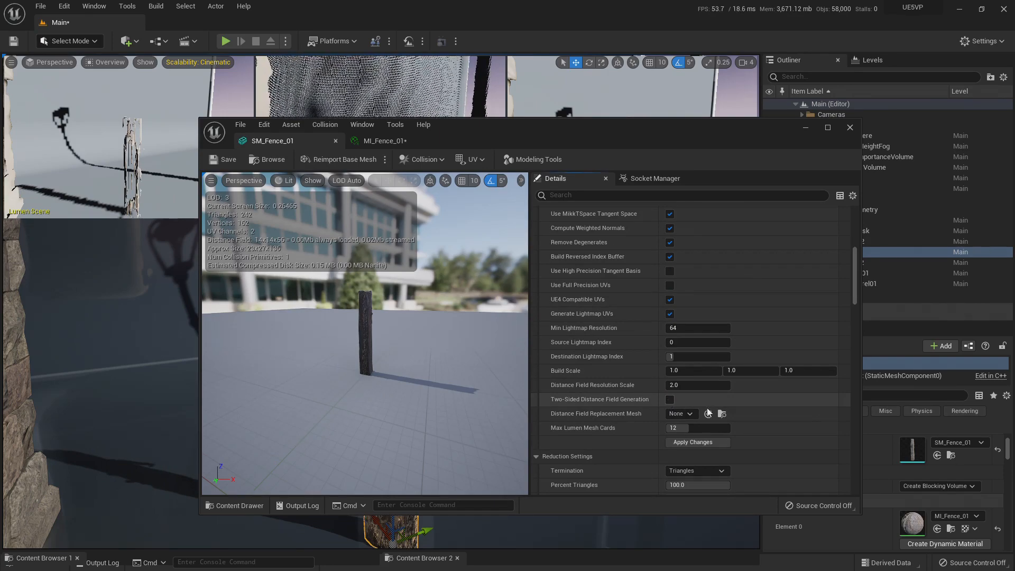
click(697, 443)
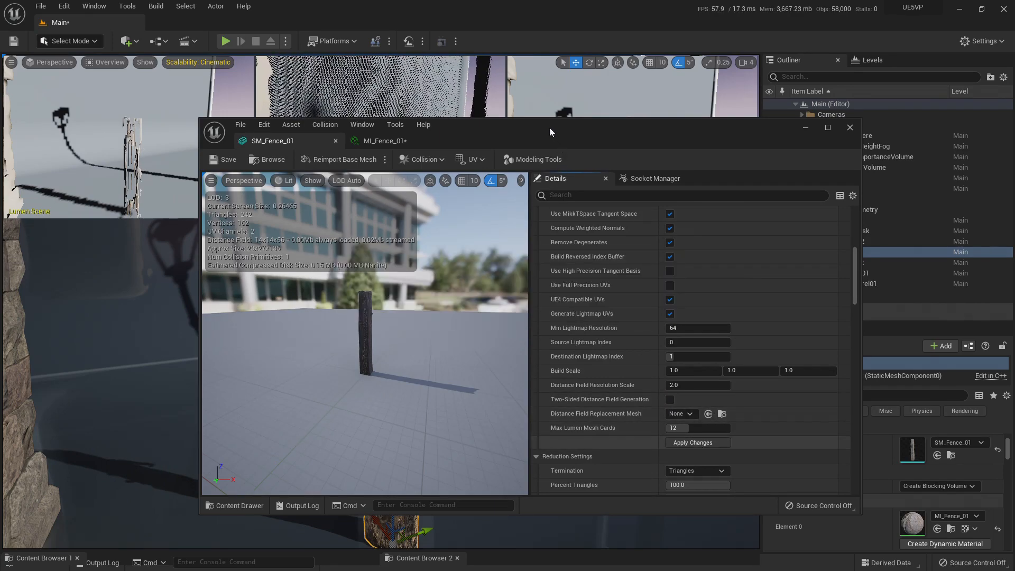
Uncover the level view and examine the wooden fence post from several angles in the Lumen previews
drag(549, 128, 597, 178)
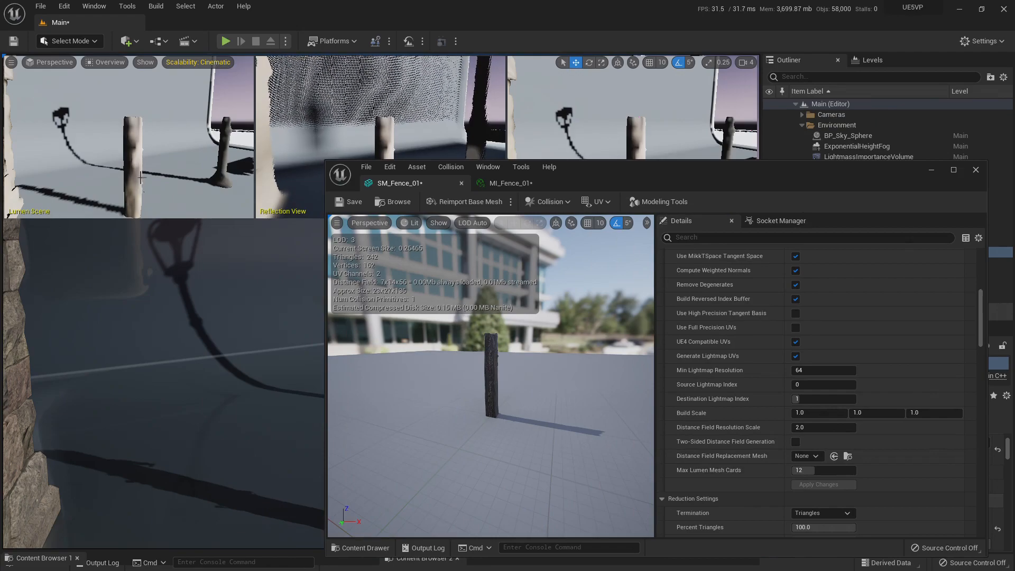
right_drag(223, 324, 265, 382)
mouse_move(96, 212)
right_down()
mouse_move(79, 221)
mouse_move(96, 212)
right_up()
right_drag(241, 353, 299, 311)
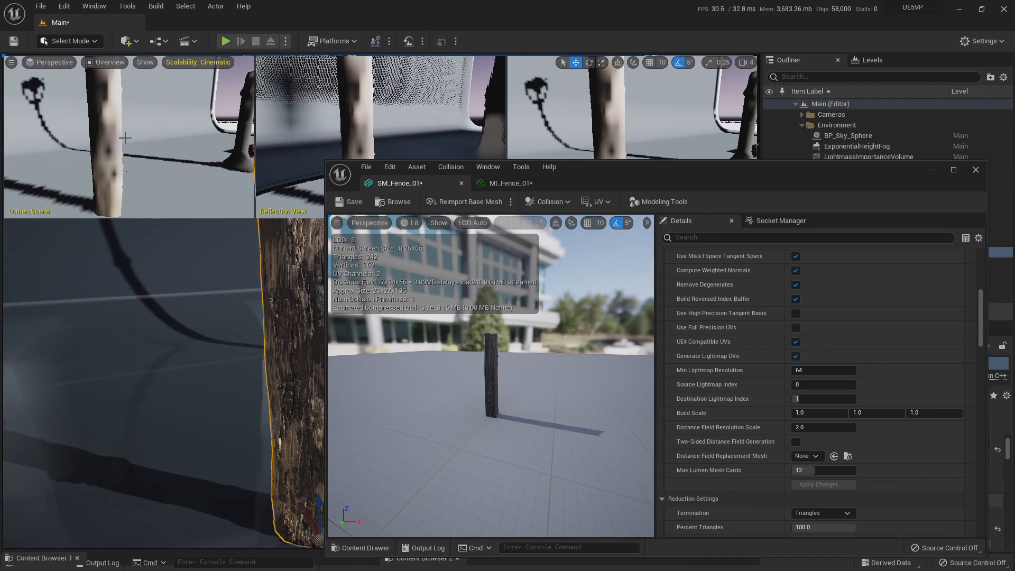
right_drag(296, 303, 303, 487)
right_drag(292, 431, 288, 445)
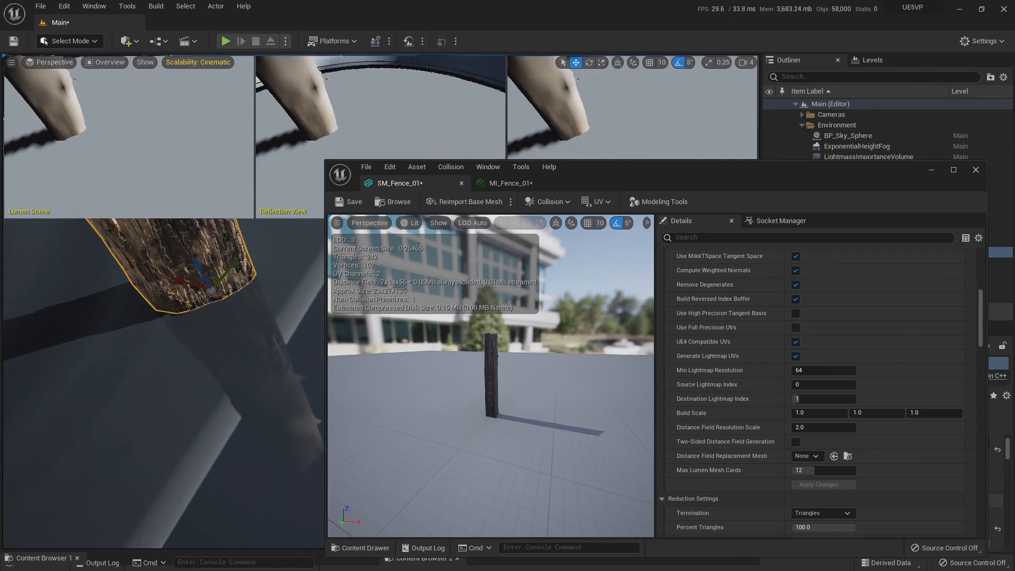
right_drag(288, 445, 287, 411)
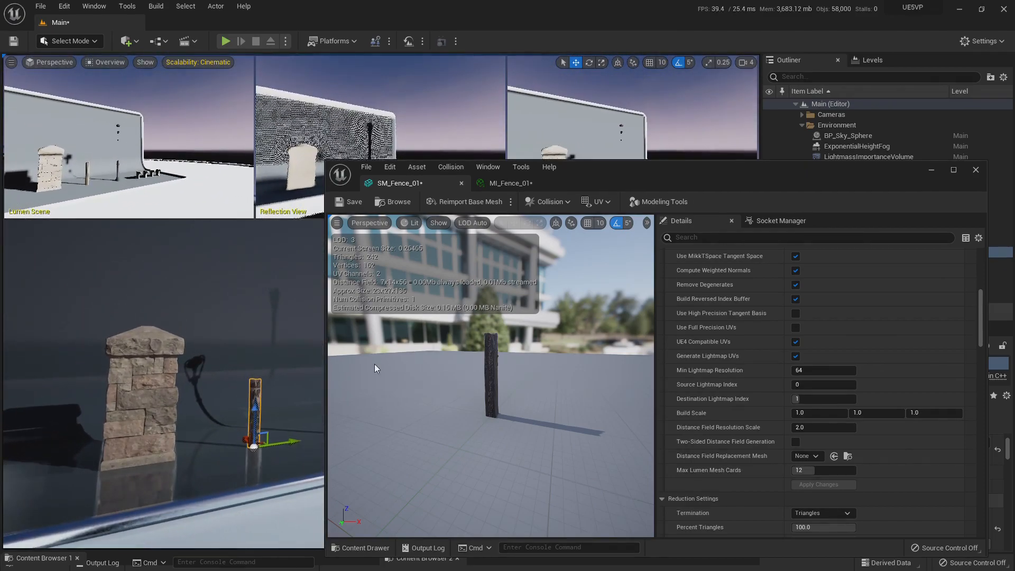
Save the fence mesh, switch the Two Sided override value on in MI_Fence_01, save the material and close the asset editors
click(353, 202)
click(508, 183)
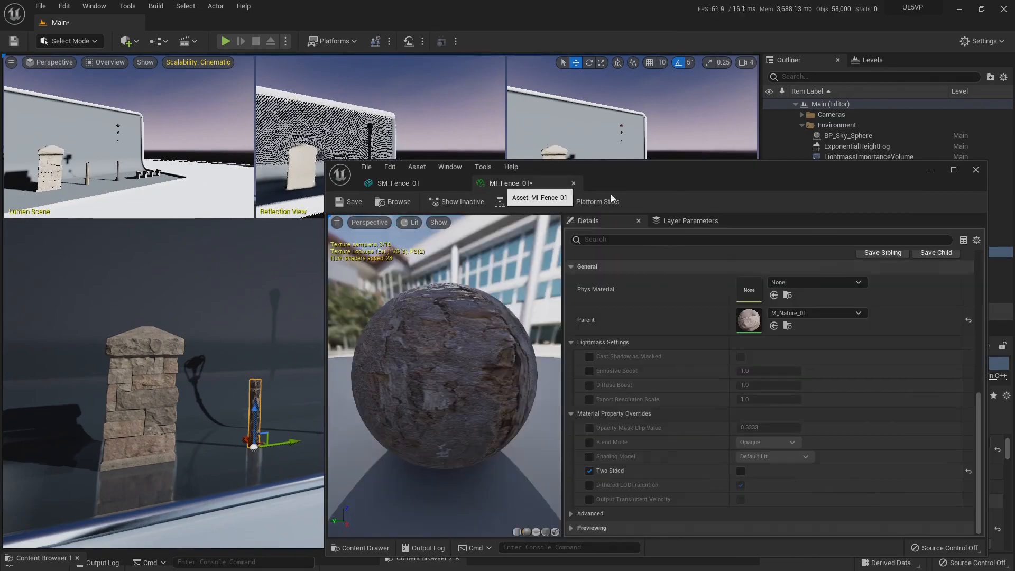
mouse_move(245, 425)
right_down()
mouse_move(264, 450)
mouse_move(232, 418)
right_up()
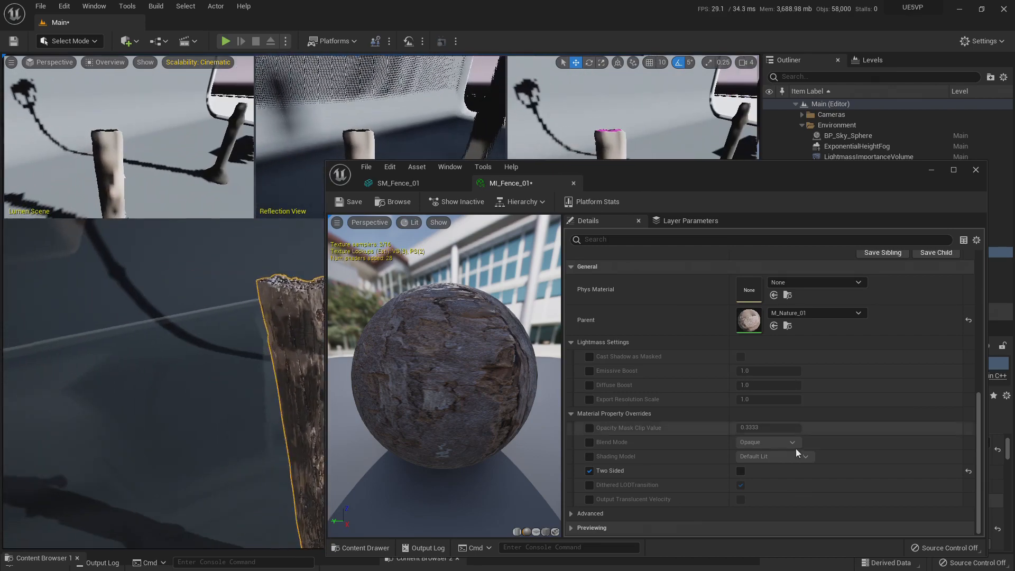
click(740, 471)
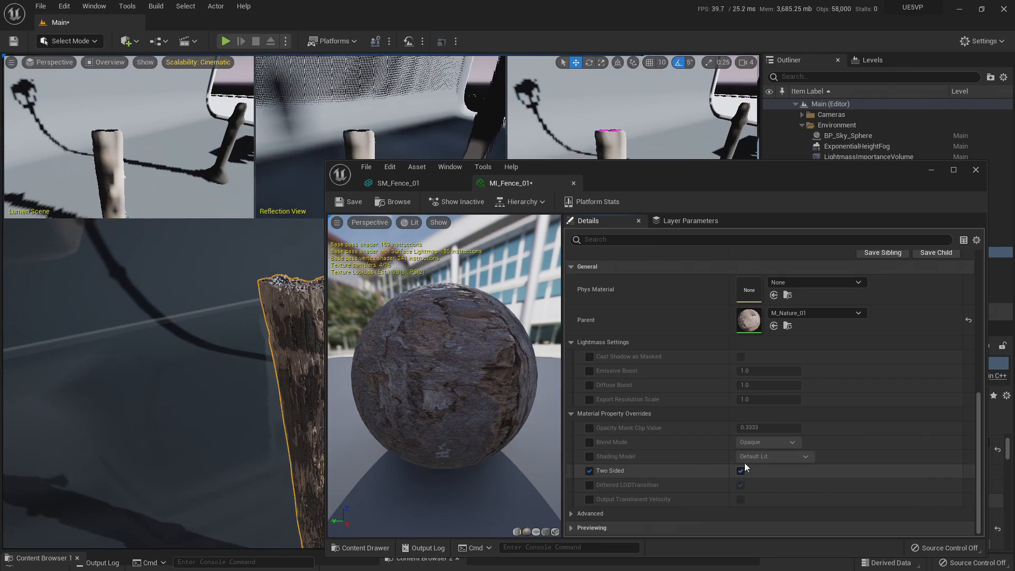
click(354, 202)
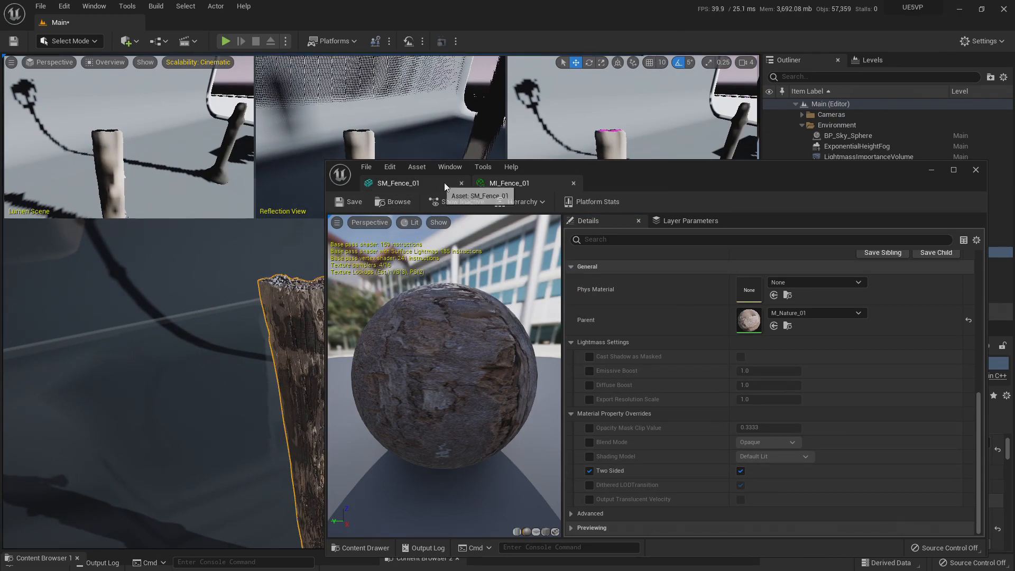
click(461, 183)
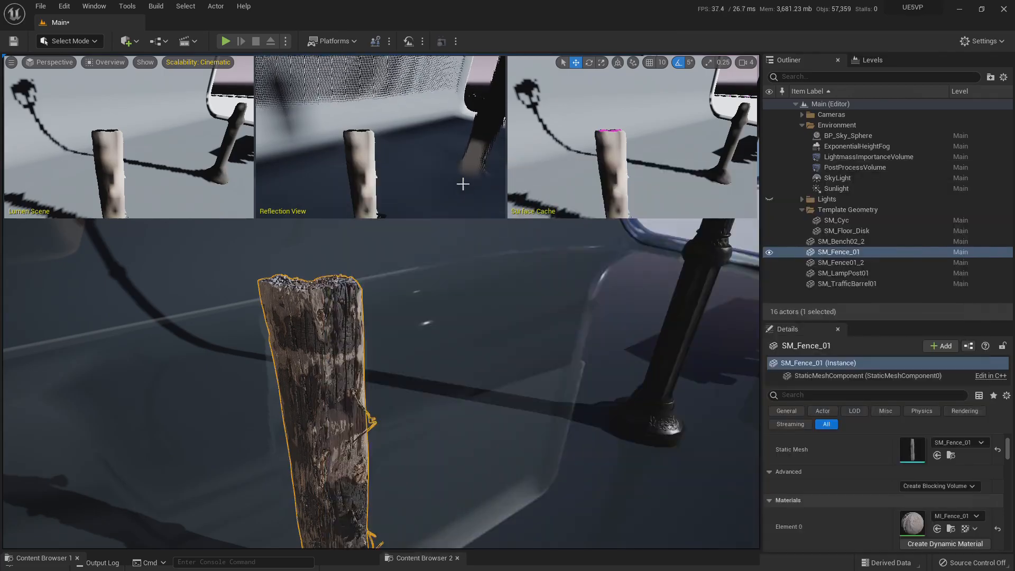
Fly around the wooden fence post and stone pillar and examine their reflections in the floor and the Reflection View
right_drag(428, 354, 343, 394)
mouse_move(480, 351)
right_down()
mouse_move(479, 342)
mouse_move(485, 362)
right_up()
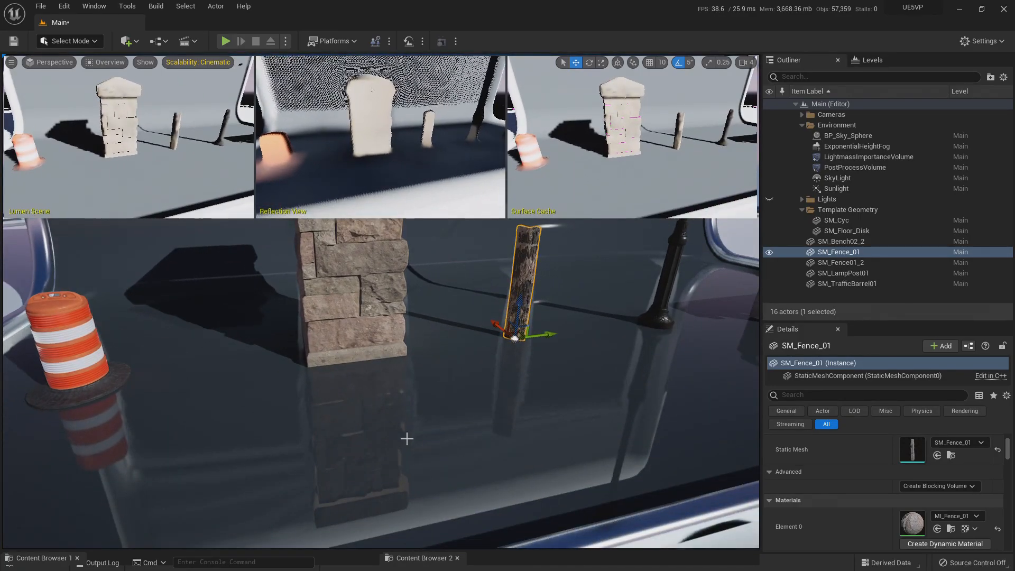
right_drag(443, 393, 427, 376)
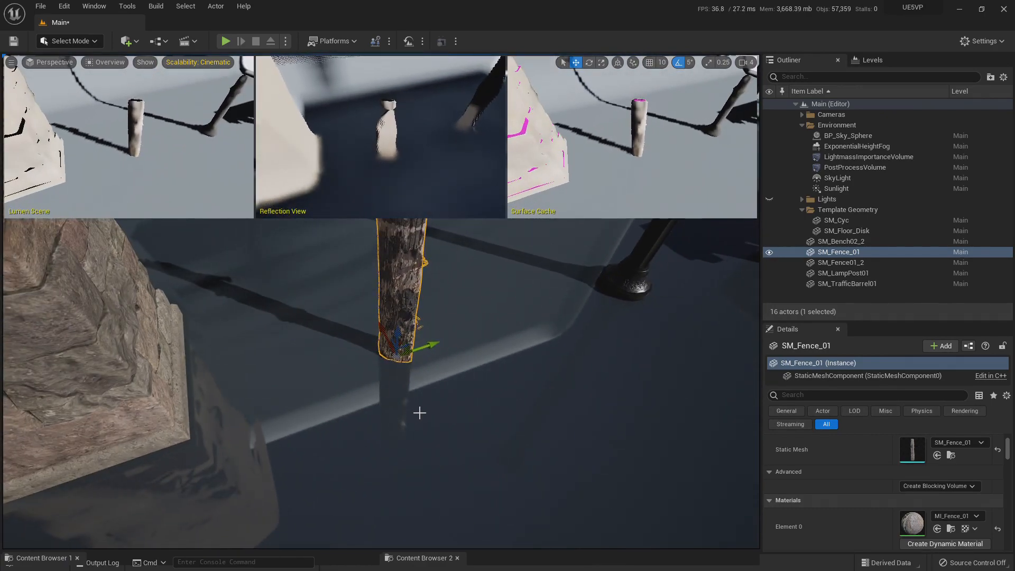
mouse_move(420, 413)
right_down()
mouse_move(419, 348)
mouse_move(456, 338)
mouse_move(456, 372)
mouse_move(418, 408)
right_up()
Select the lamp post, inspect its thin parts in the Lumen previews, and open its SM_LampPost01 mesh for editing
click(402, 334)
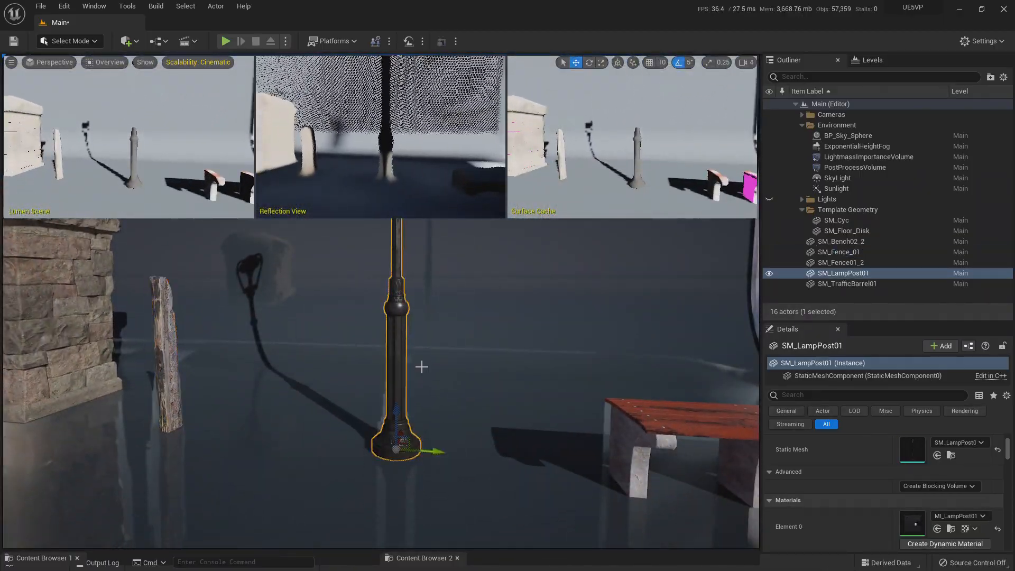
right_drag(424, 365, 432, 387)
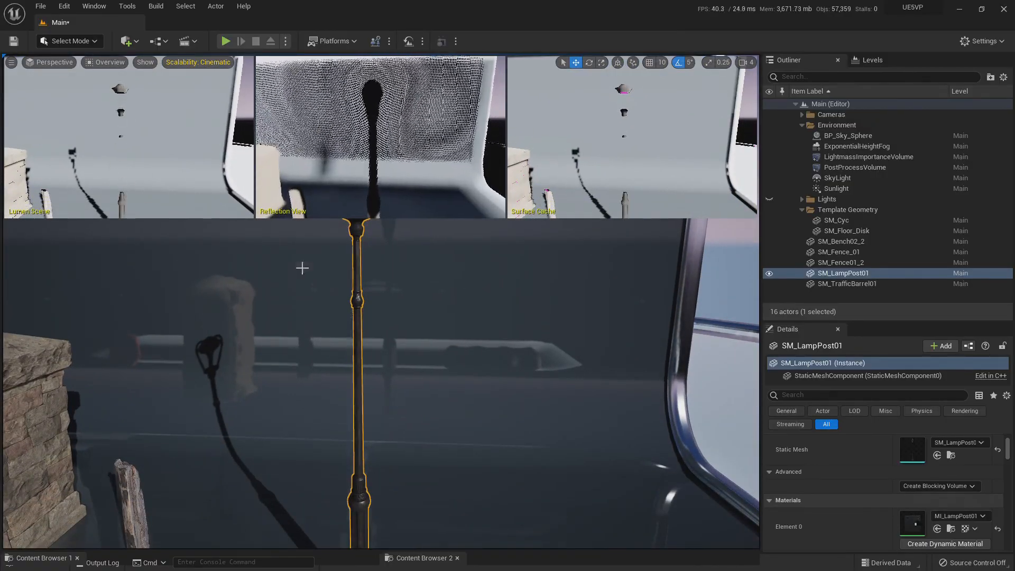
right_drag(369, 344, 391, 384)
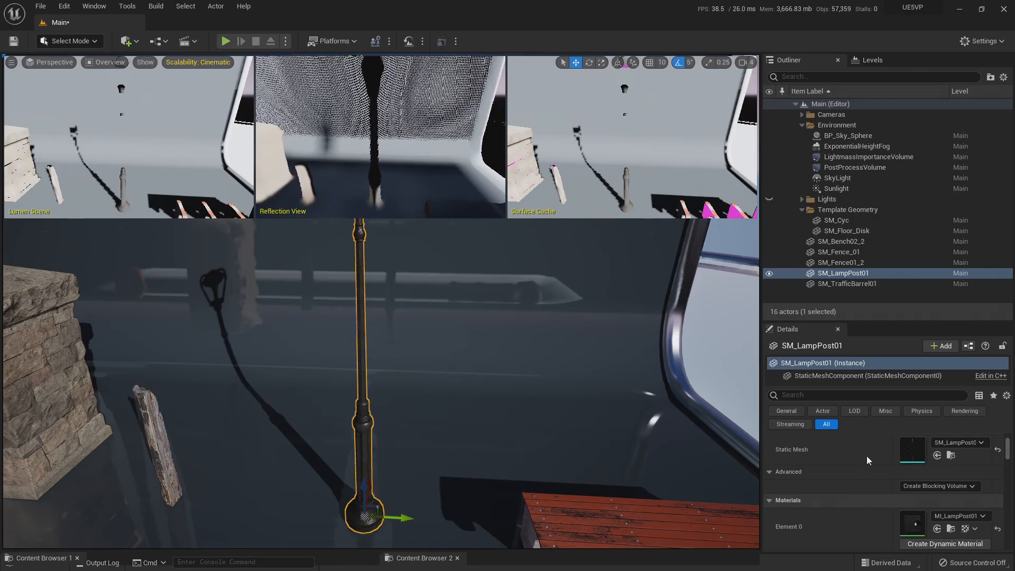
scroll(872, 473, up, 4)
scroll(851, 513, down, 1)
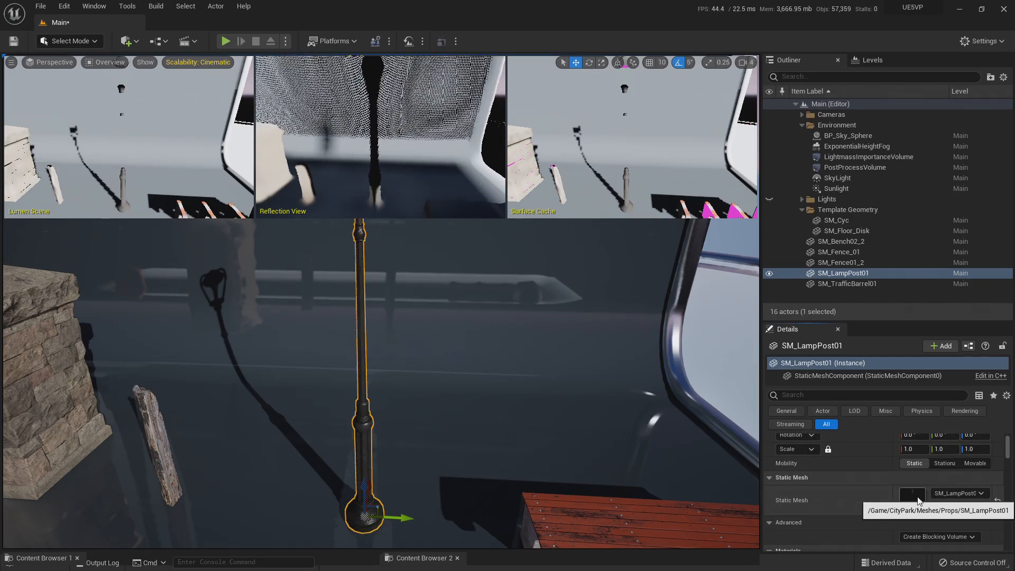
double_click(913, 495)
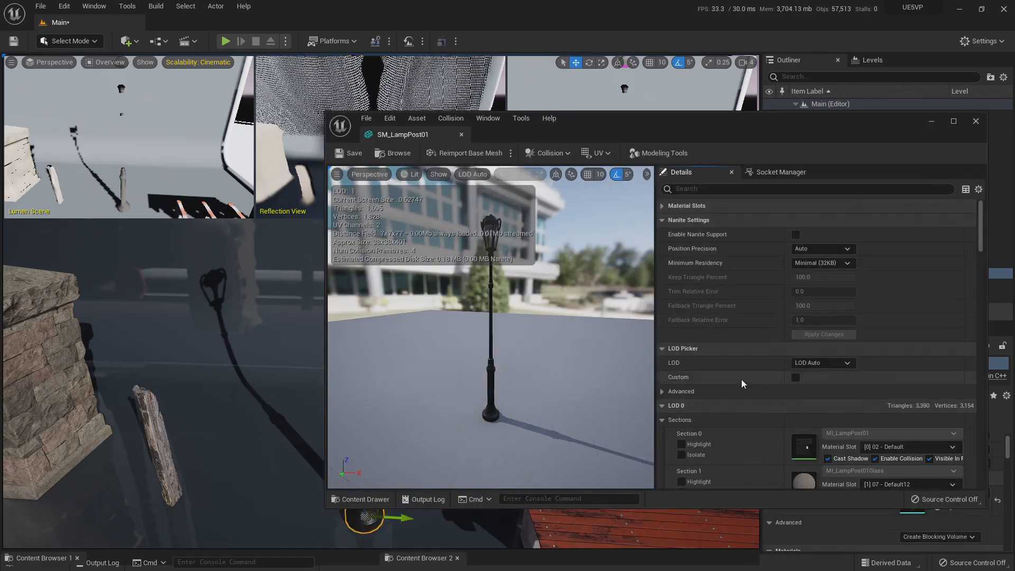
Set the Distance Field Resolution Scale of SM_LampPost01 to 4.0 and apply the changes
scroll(766, 386, down, 10)
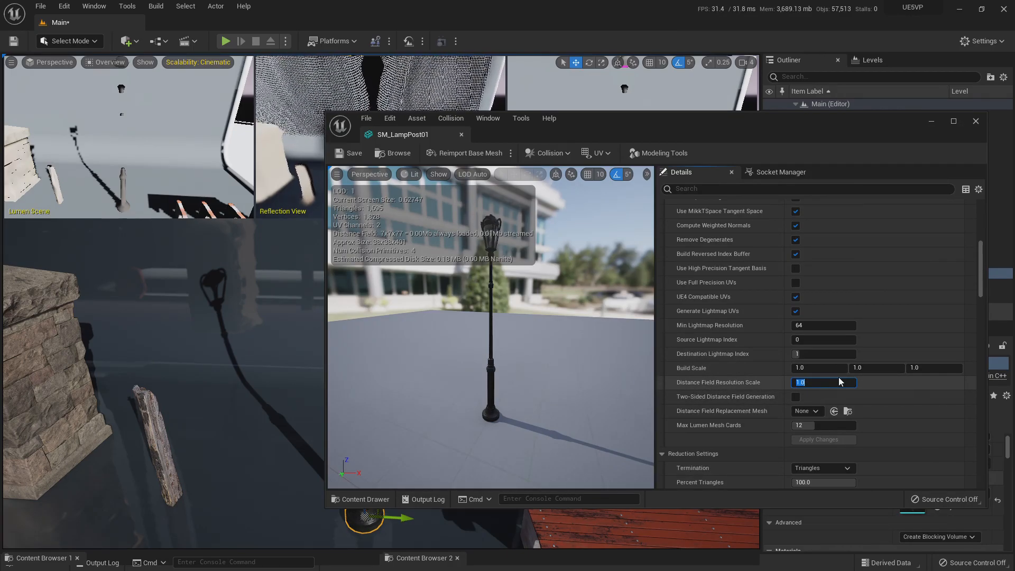
text(4)
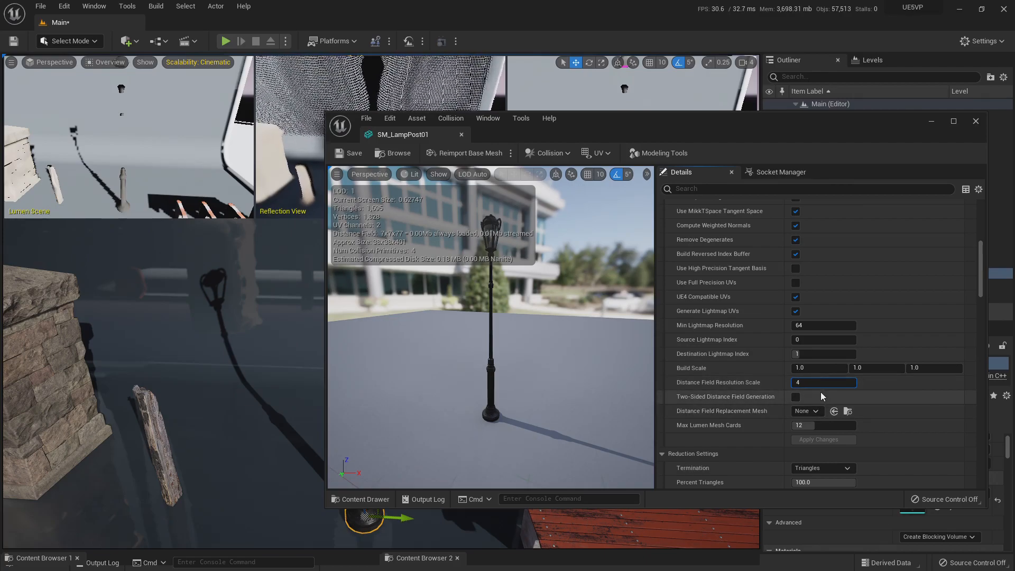
key(Return)
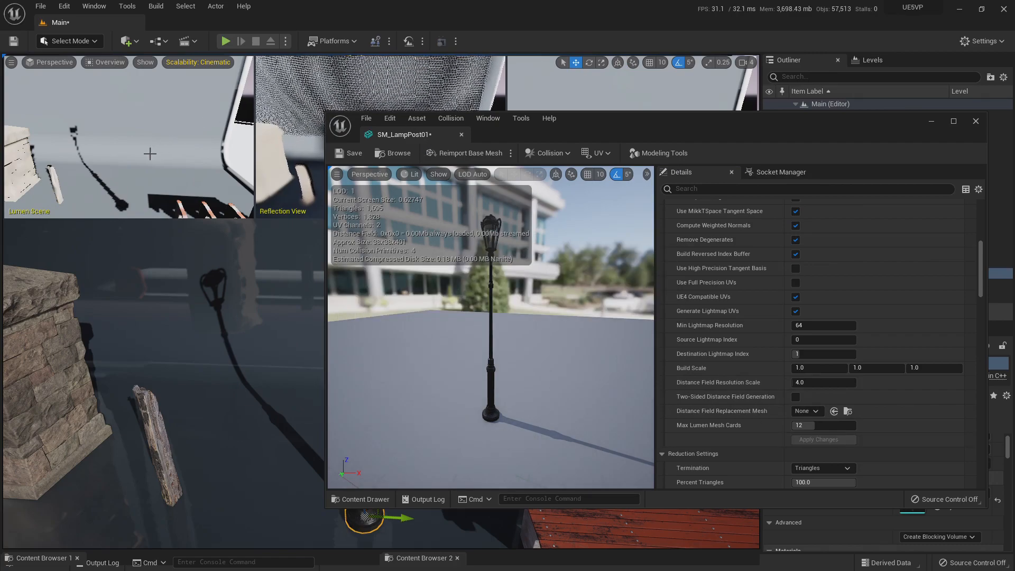
Inspect the lamp post's head in the Lumen previews, then save SM_LampPost01 and close its editor
right_drag(154, 167, 168, 138)
drag(621, 122, 627, 258)
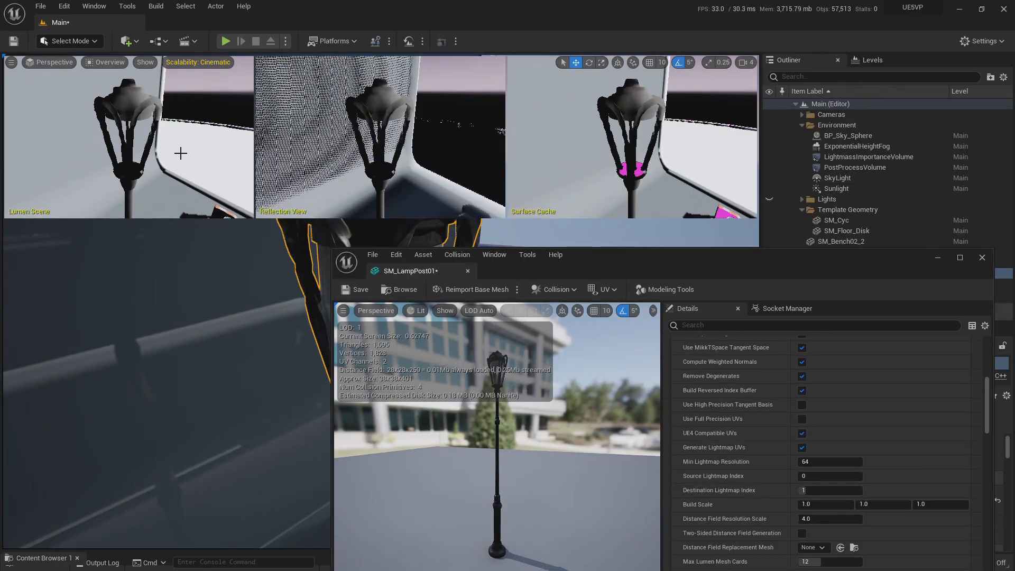
right_drag(170, 132, 180, 160)
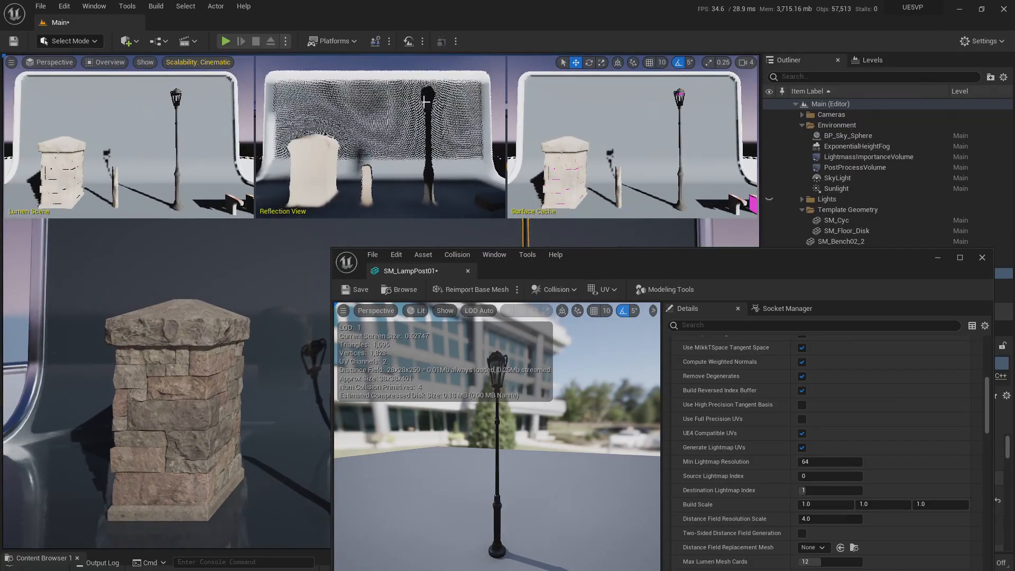
click(355, 289)
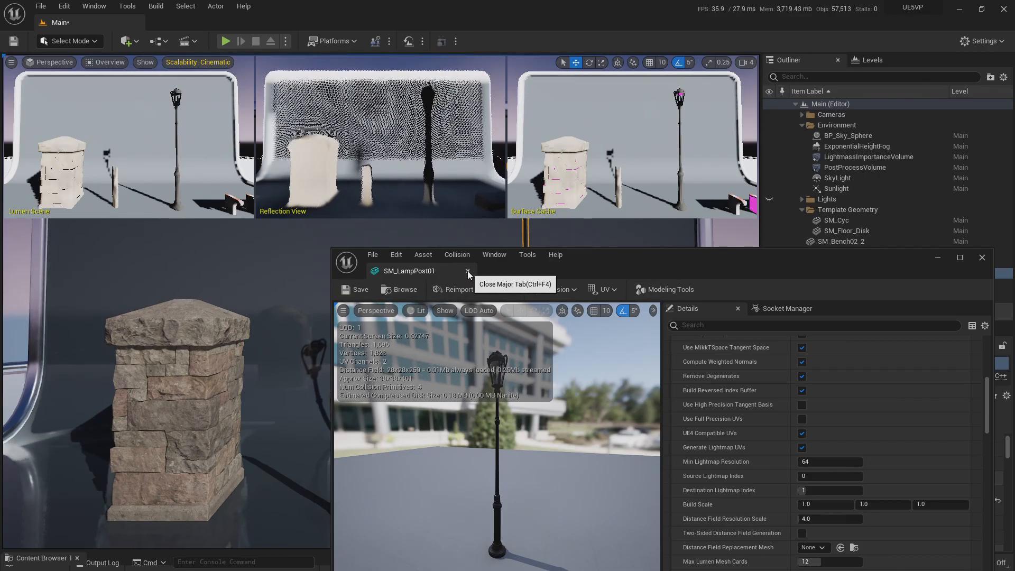
click(467, 270)
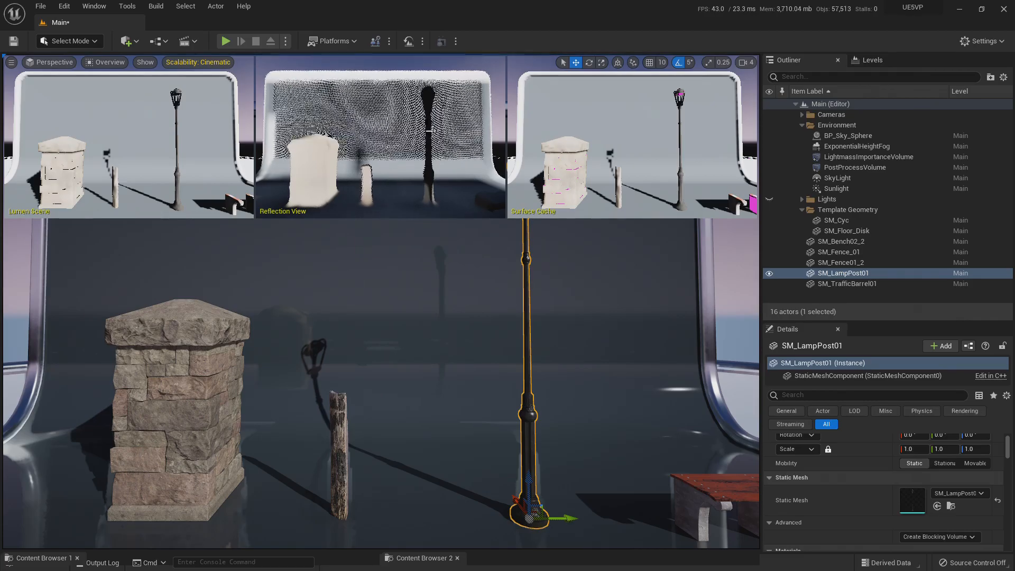
Fly over to the bench to compare it with its Lumen previews, and cancel the pending autosave
right_drag(486, 366, 603, 389)
key(w)
right_drag(497, 392, 496, 388)
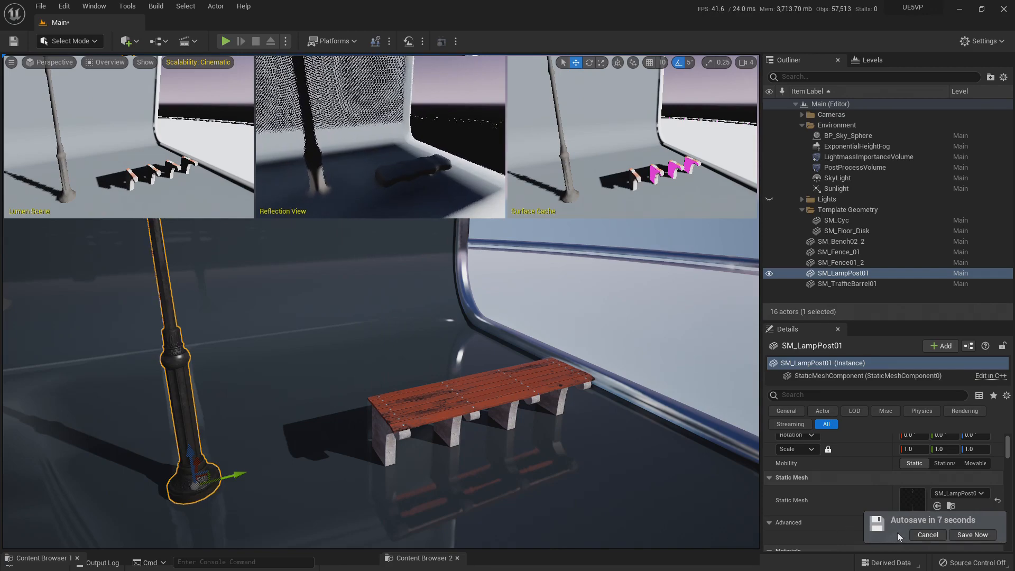
click(927, 534)
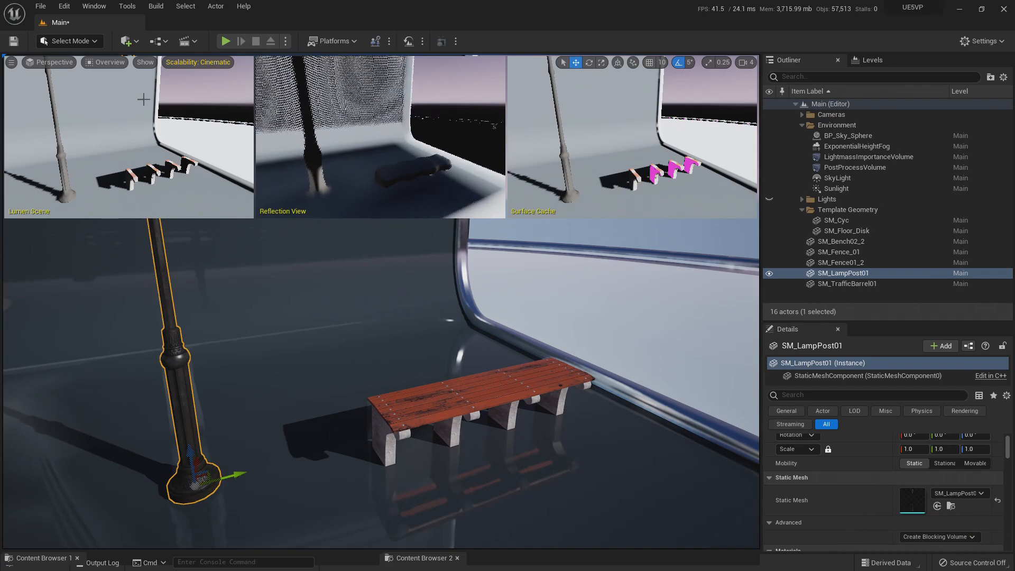
Open the project's Rendering settings and review the Lumen, Hardware Ray Tracing and Software Ray Tracing sections
click(67, 7)
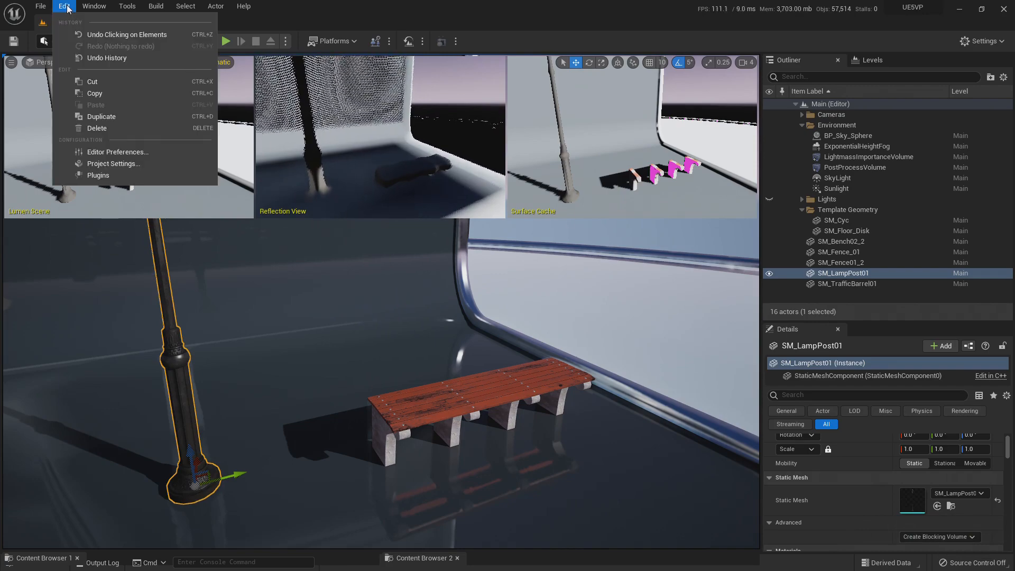
click(127, 166)
scroll(85, 357, down, 3)
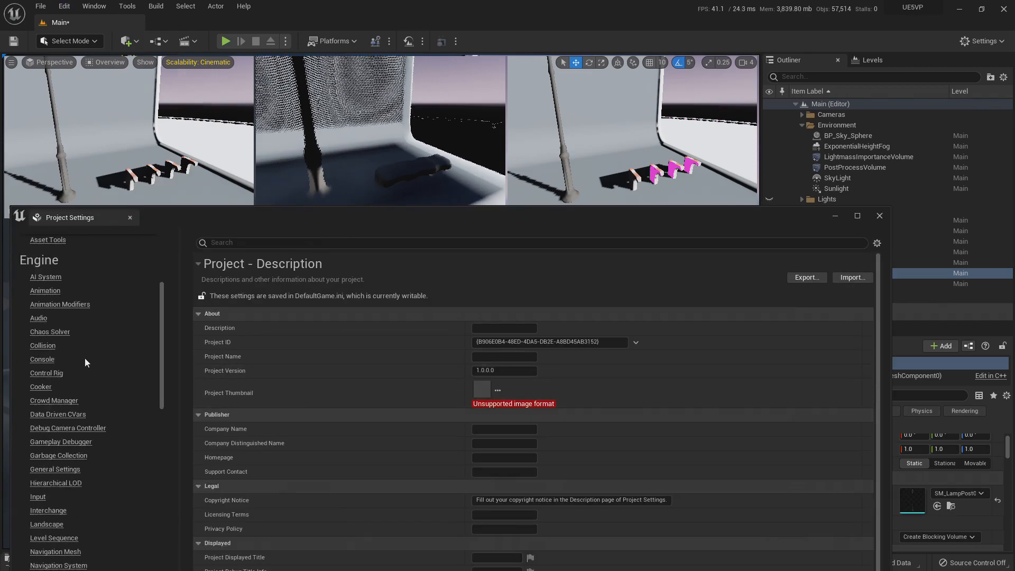
scroll(84, 357, down, 9)
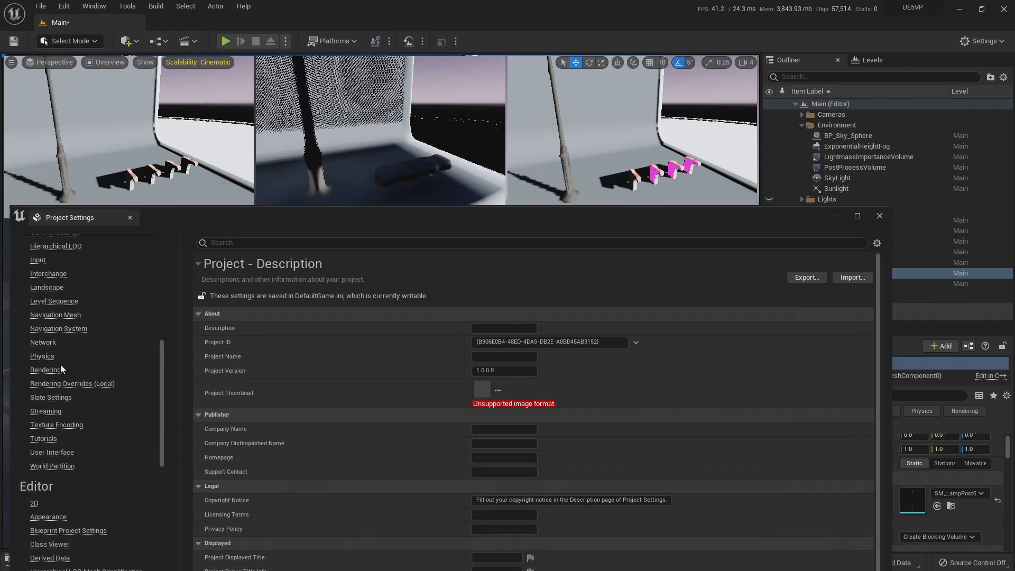
click(58, 369)
scroll(390, 408, down, 10)
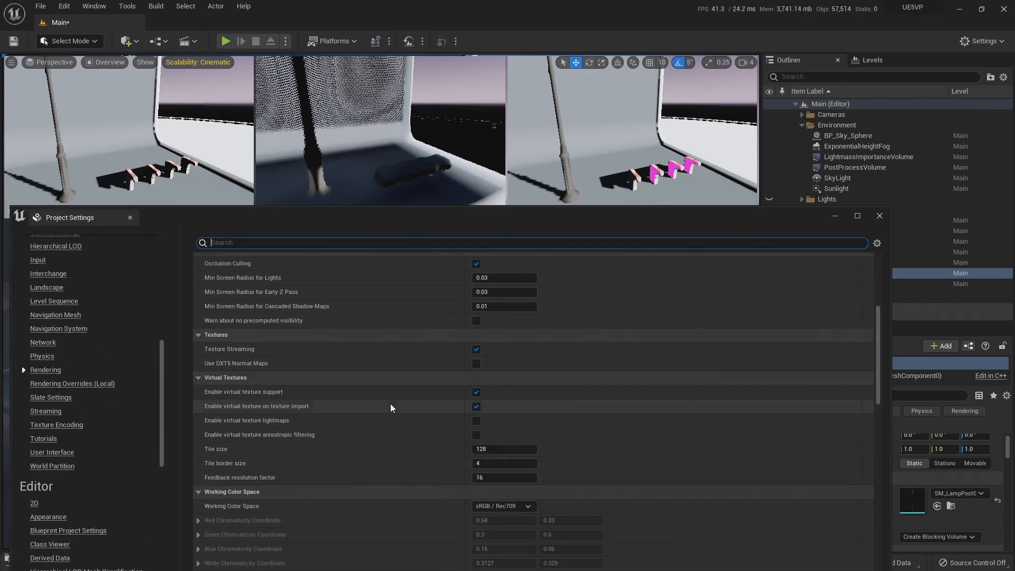
scroll(390, 408, down, 10)
scroll(390, 408, down, 2)
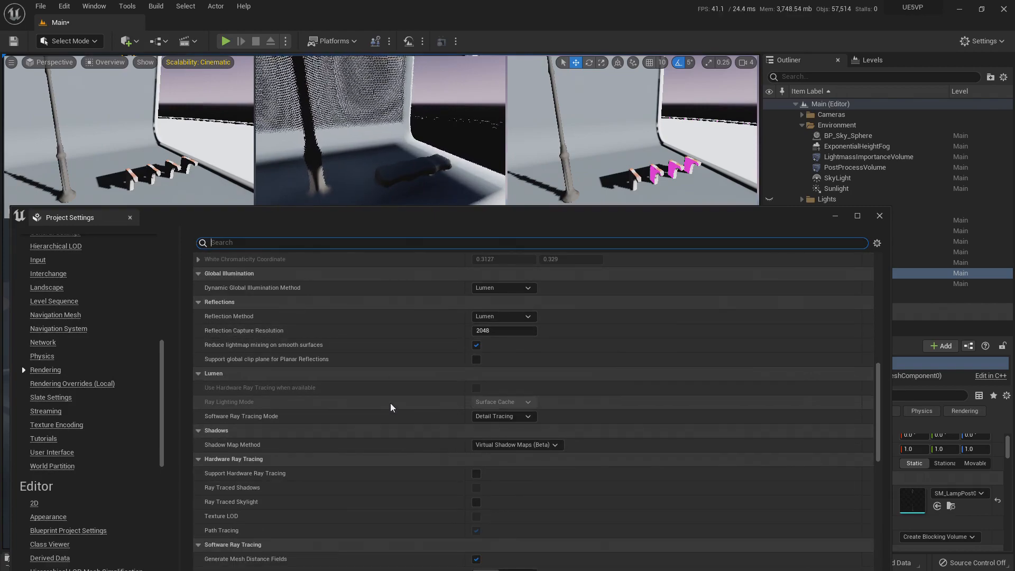
scroll(391, 408, down, 5)
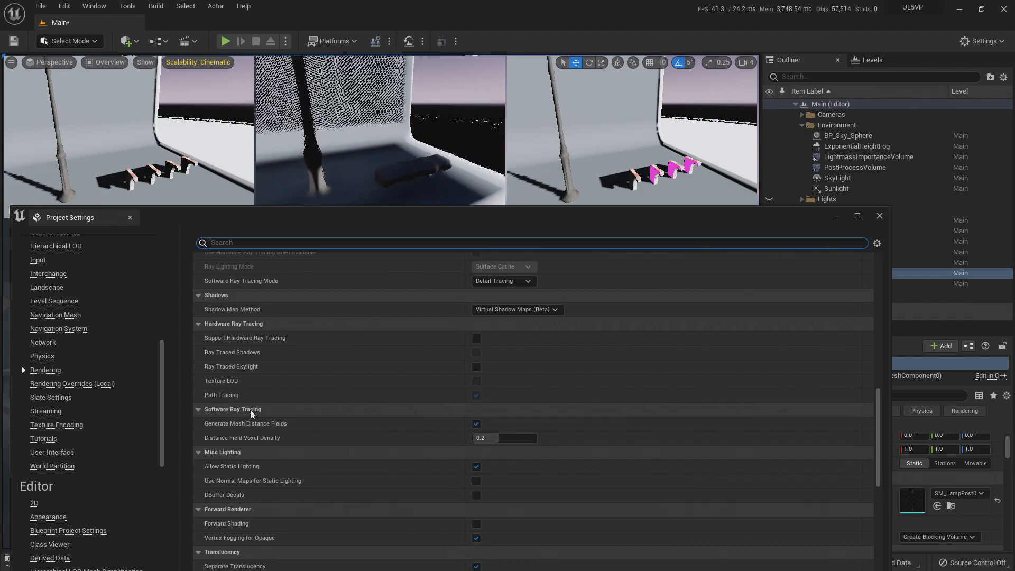
Set the project's Distance Field Voxel Density to 0.4 in the Software Ray Tracing settings
mouse_move(212, 426)
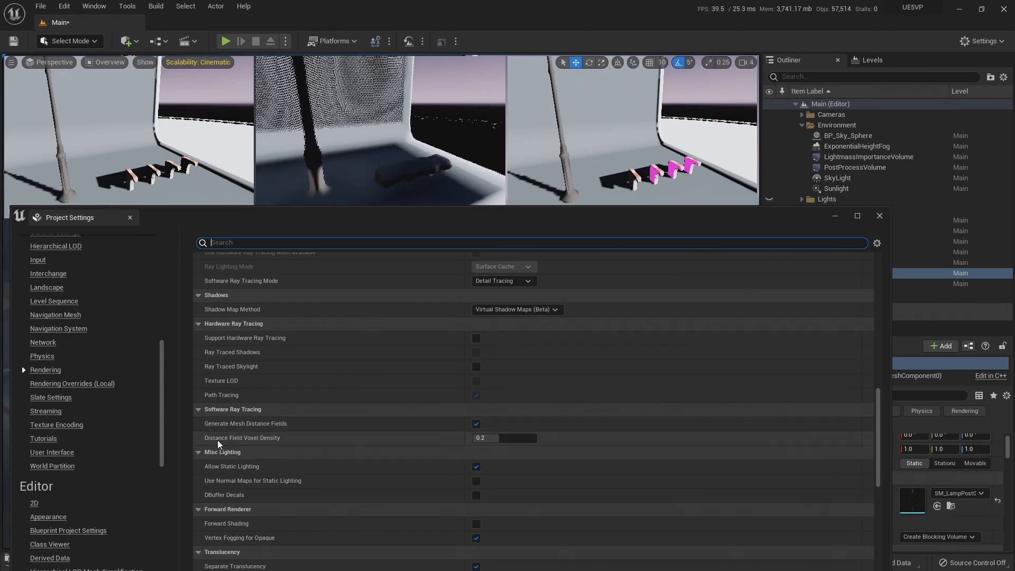
mouse_move(233, 443)
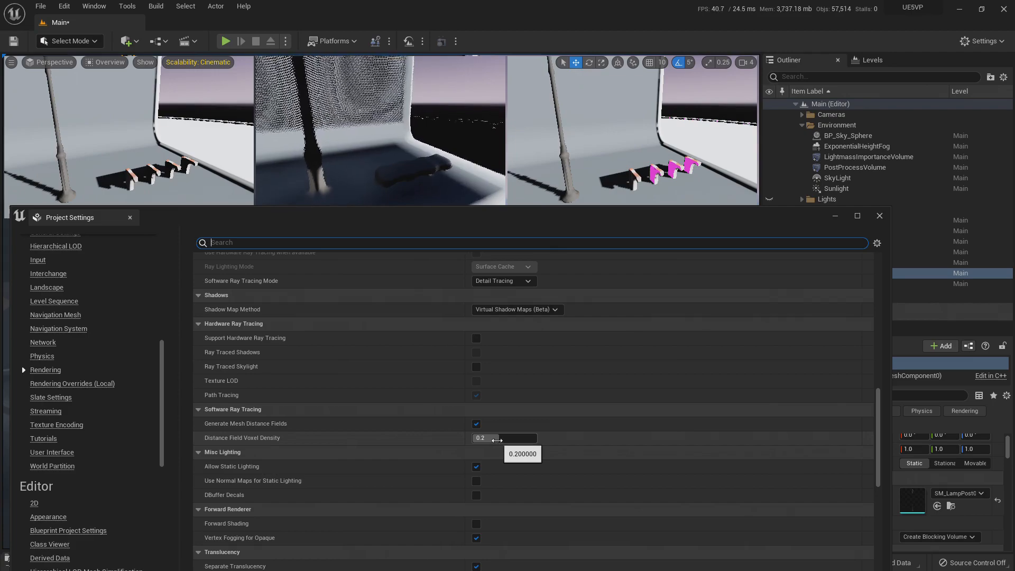
click(490, 439)
text(0.4)
key(Return)
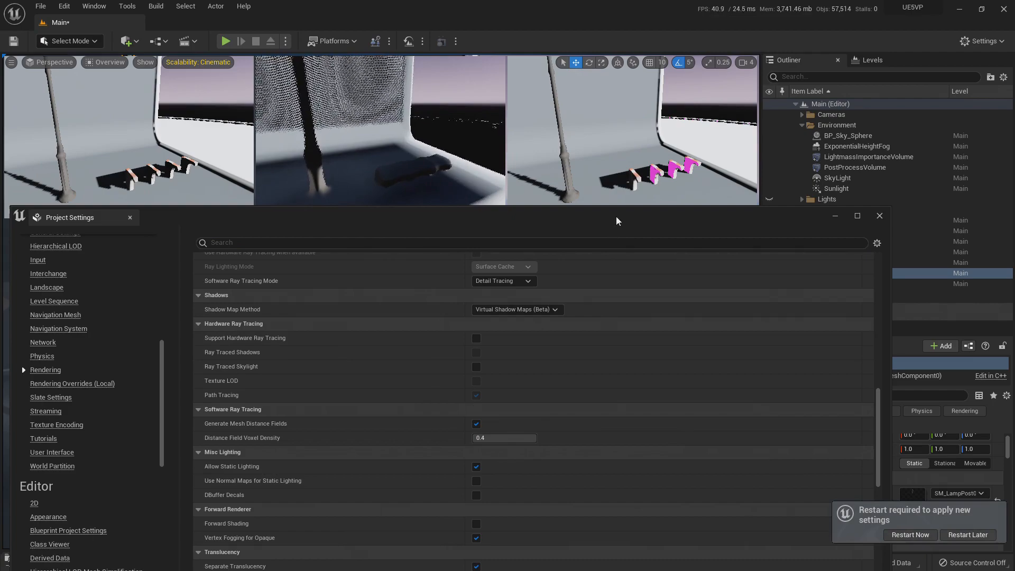
Close the Project Settings and restart the editor to apply the new voxel density
drag(617, 220, 544, 265)
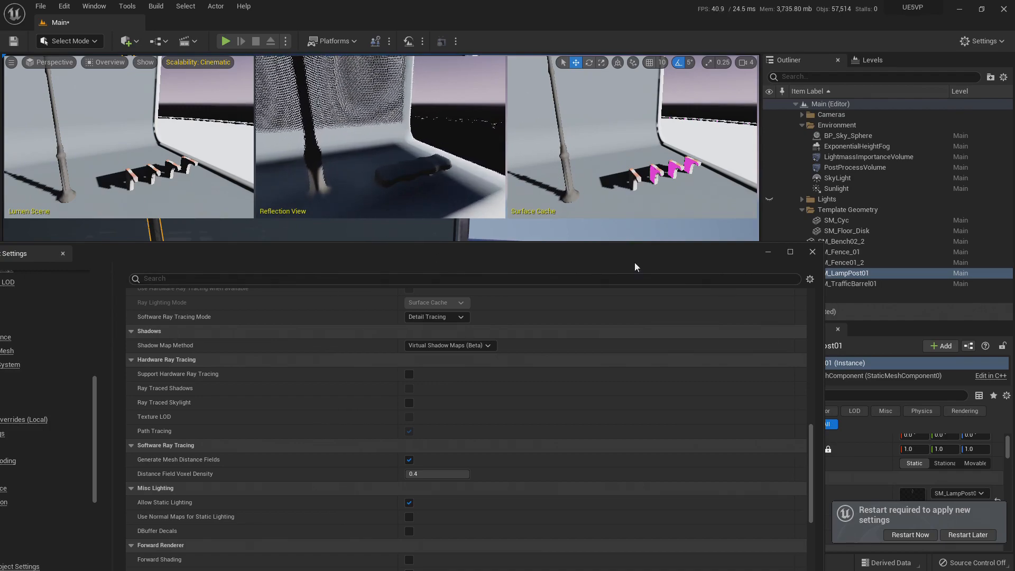
click(812, 252)
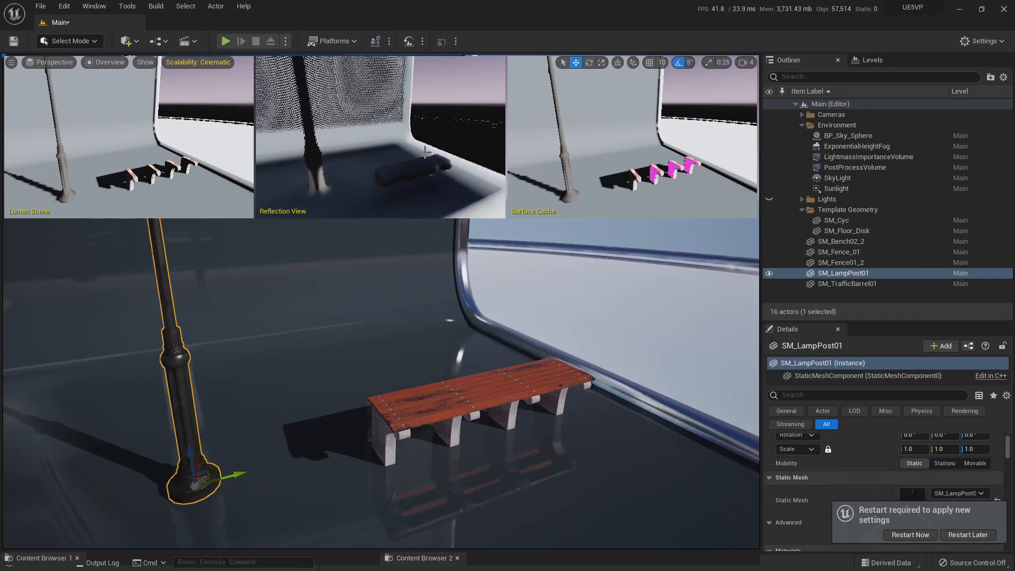
right_drag(538, 376, 515, 353)
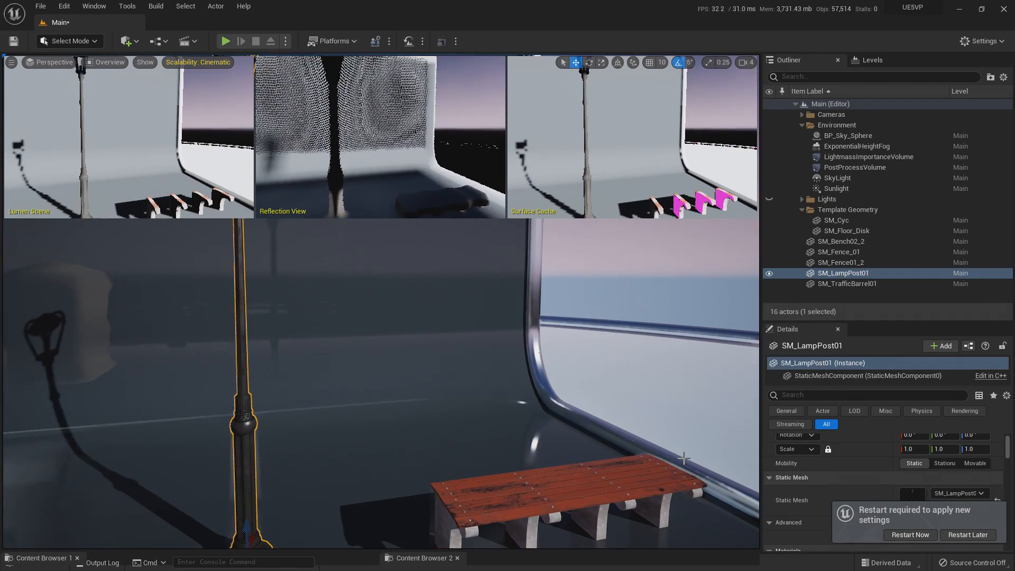
click(910, 535)
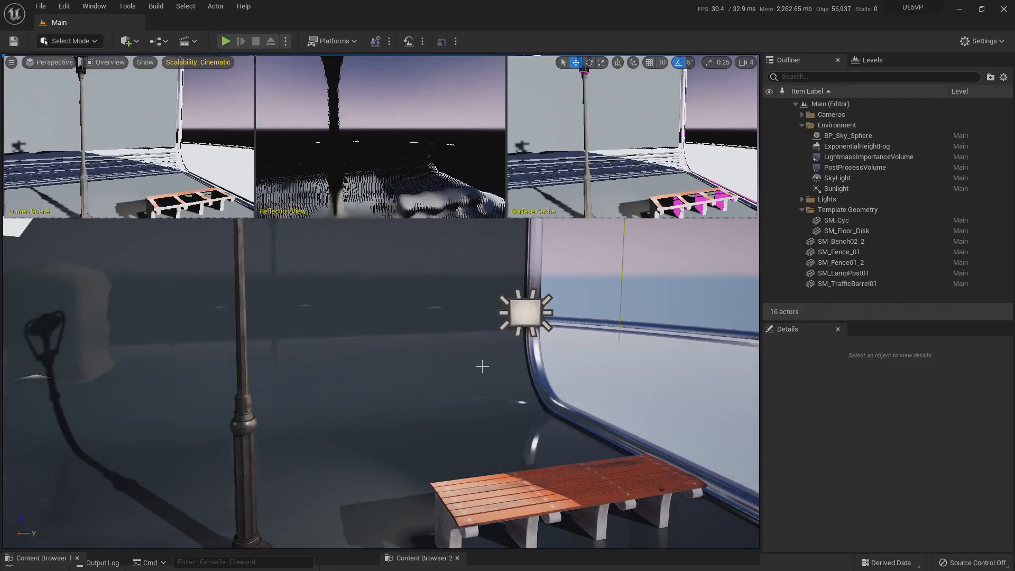
Fly around the scene to the lamp post's head and examine it in the Lumen previews
right_drag(483, 365, 414, 335)
key(w)
key(d)
key(a)
key(s)
key(s)
key(w)
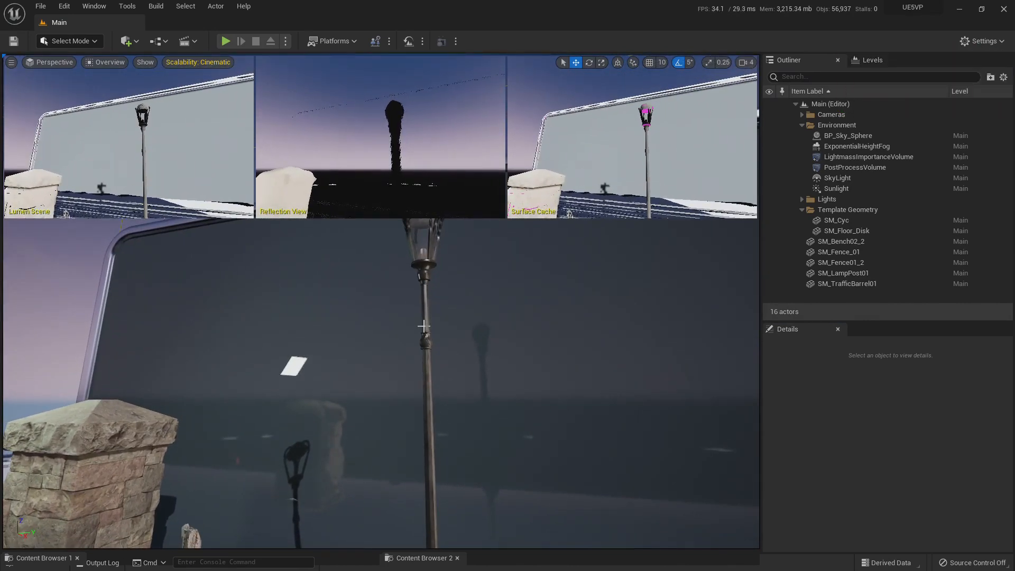
Open the lamp post's static mesh, set its Distance Field Resolution Scale to 1.0 and apply the changes
click(424, 327)
scroll(872, 484, down, 2)
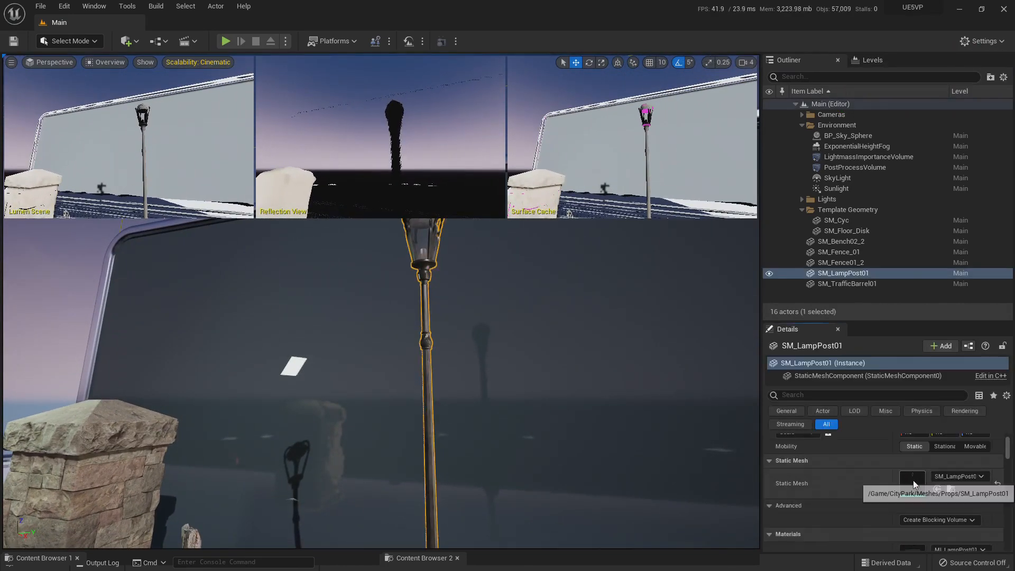
double_click(912, 480)
scroll(750, 471, down, 13)
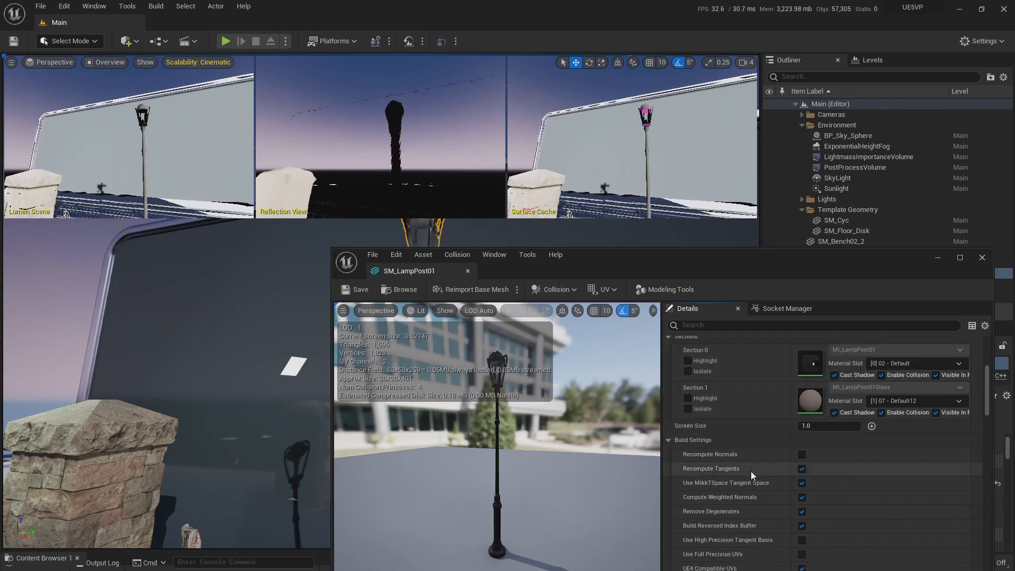
scroll(751, 471, up, 12)
scroll(755, 467, down, 10)
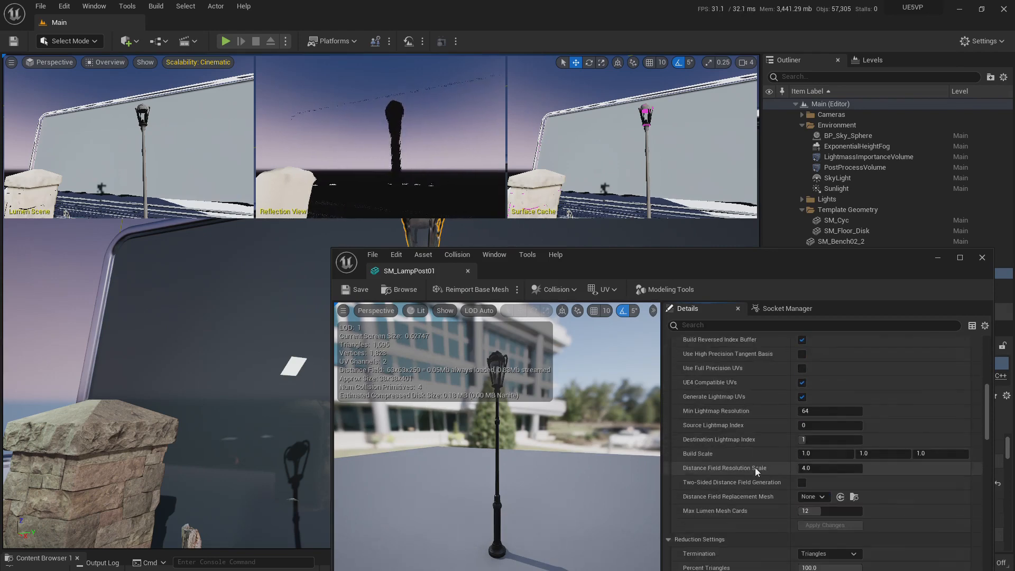
click(832, 434)
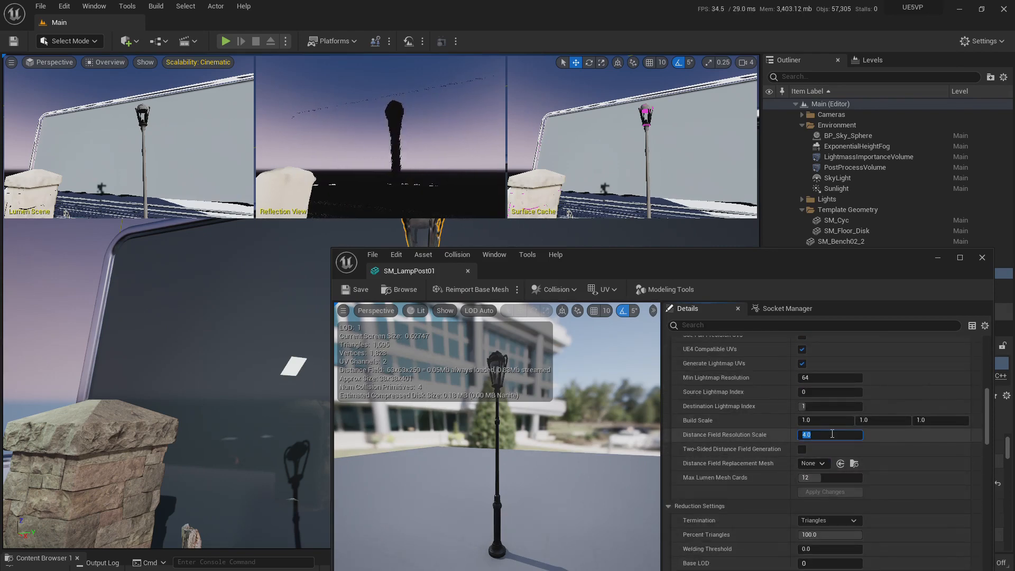
text(1.0)
key(Return)
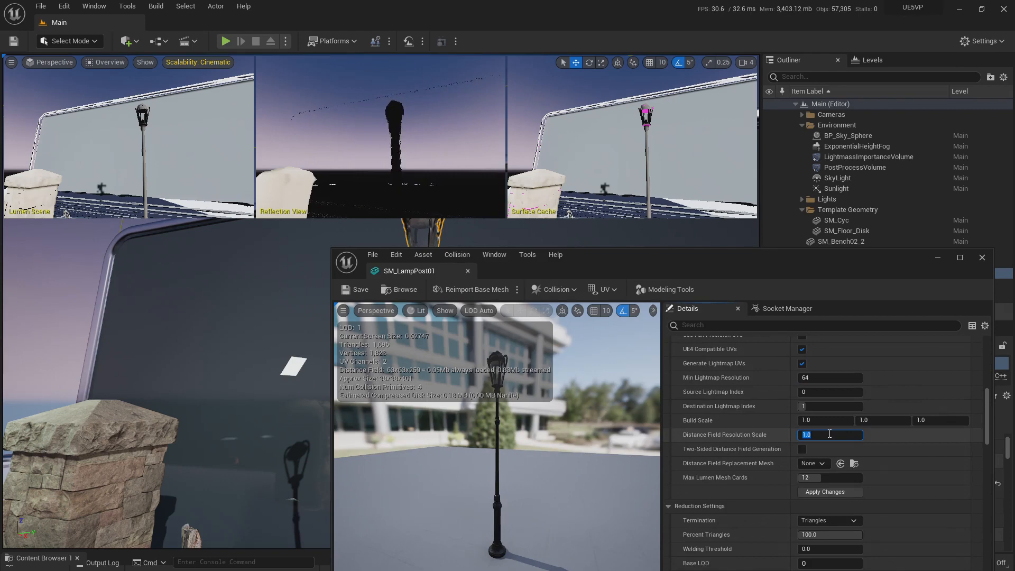
click(826, 491)
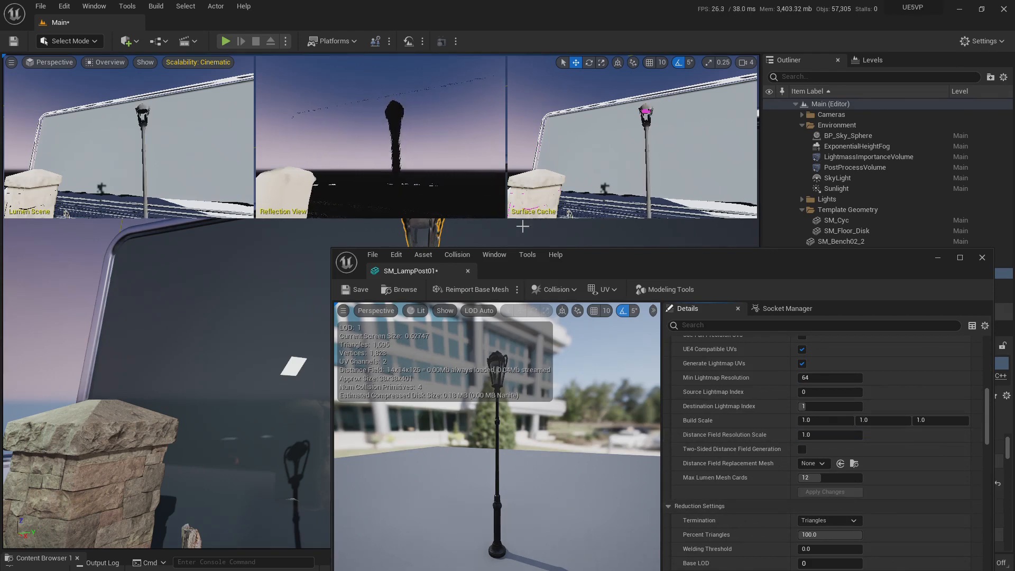
Check the lamp post in the Lumen previews, then save SM_LampPost01 and close its editor
right_drag(522, 225, 579, 280)
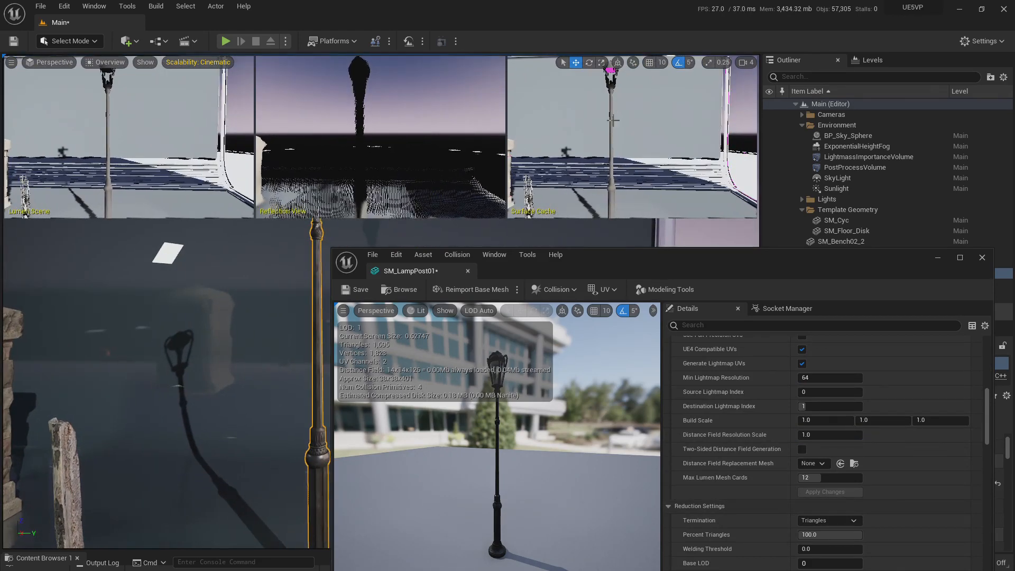
click(347, 290)
click(467, 270)
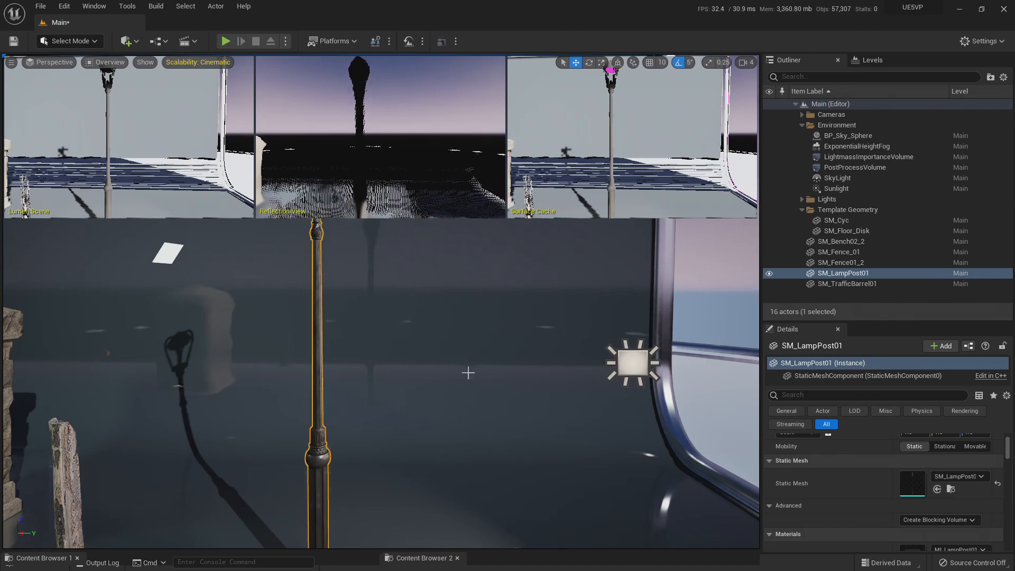
Fly over to the bench and back out to all the props, comparing them with their Lumen previews
right_drag(468, 372, 546, 425)
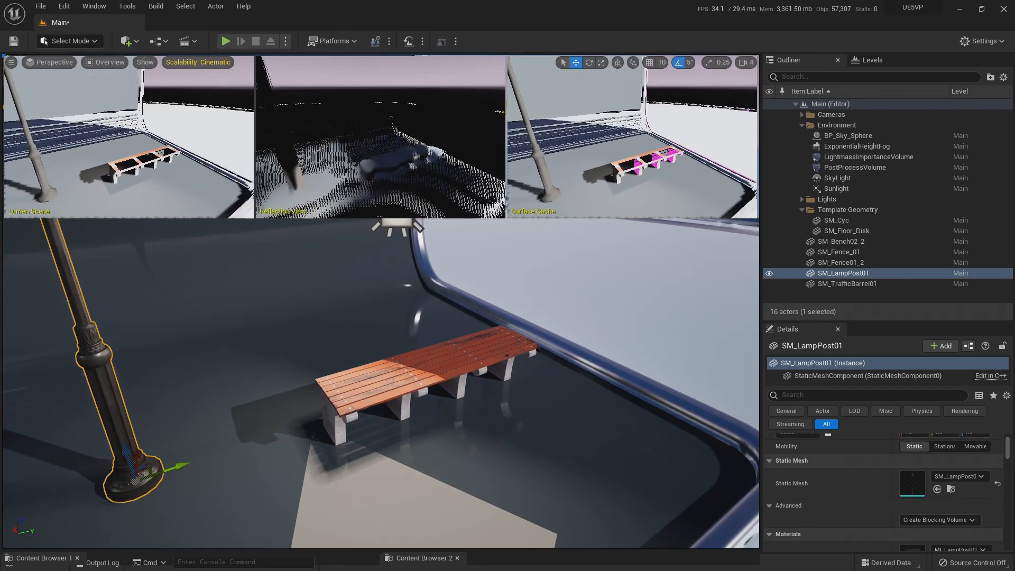
mouse_move(349, 451)
right_down()
mouse_move(362, 478)
mouse_move(350, 465)
mouse_move(355, 429)
mouse_move(347, 427)
mouse_move(347, 443)
mouse_move(311, 434)
mouse_move(332, 442)
right_up()
key(w)
key(w)
key(q)
key(q)
key(w)
key(e)
key(f)
key(w)
key(s)
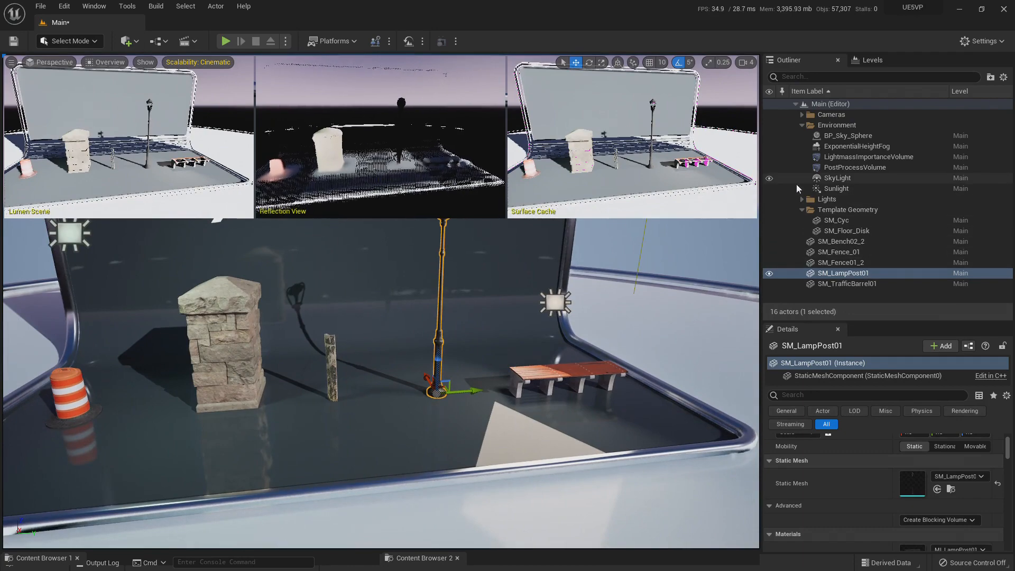
Hide the Lights folder, deselect the lamp post and frame the whole prop set from the front
click(769, 200)
right_drag(494, 340, 489, 312)
key(s)
key(Escape)
right_drag(495, 359, 480, 360)
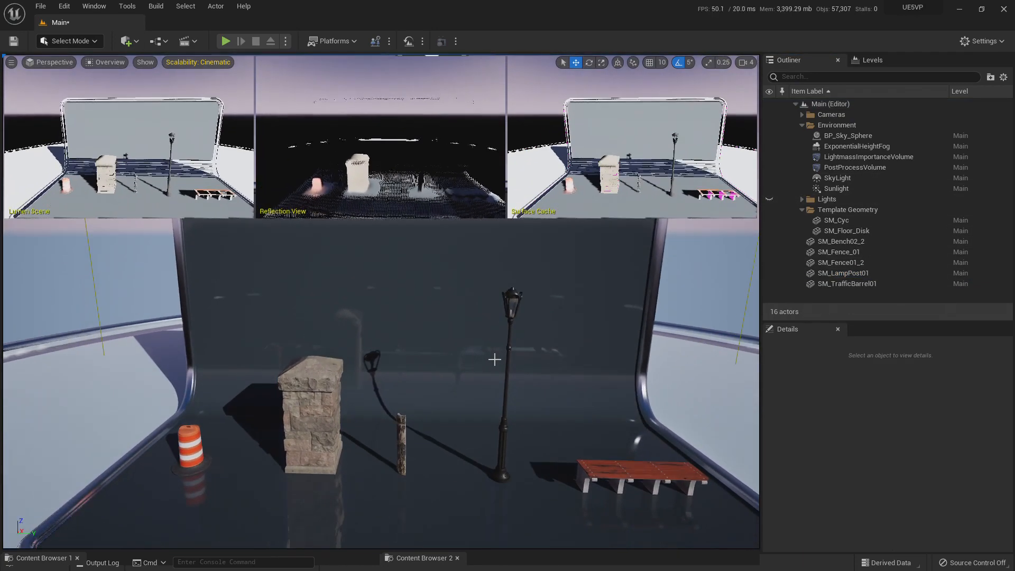